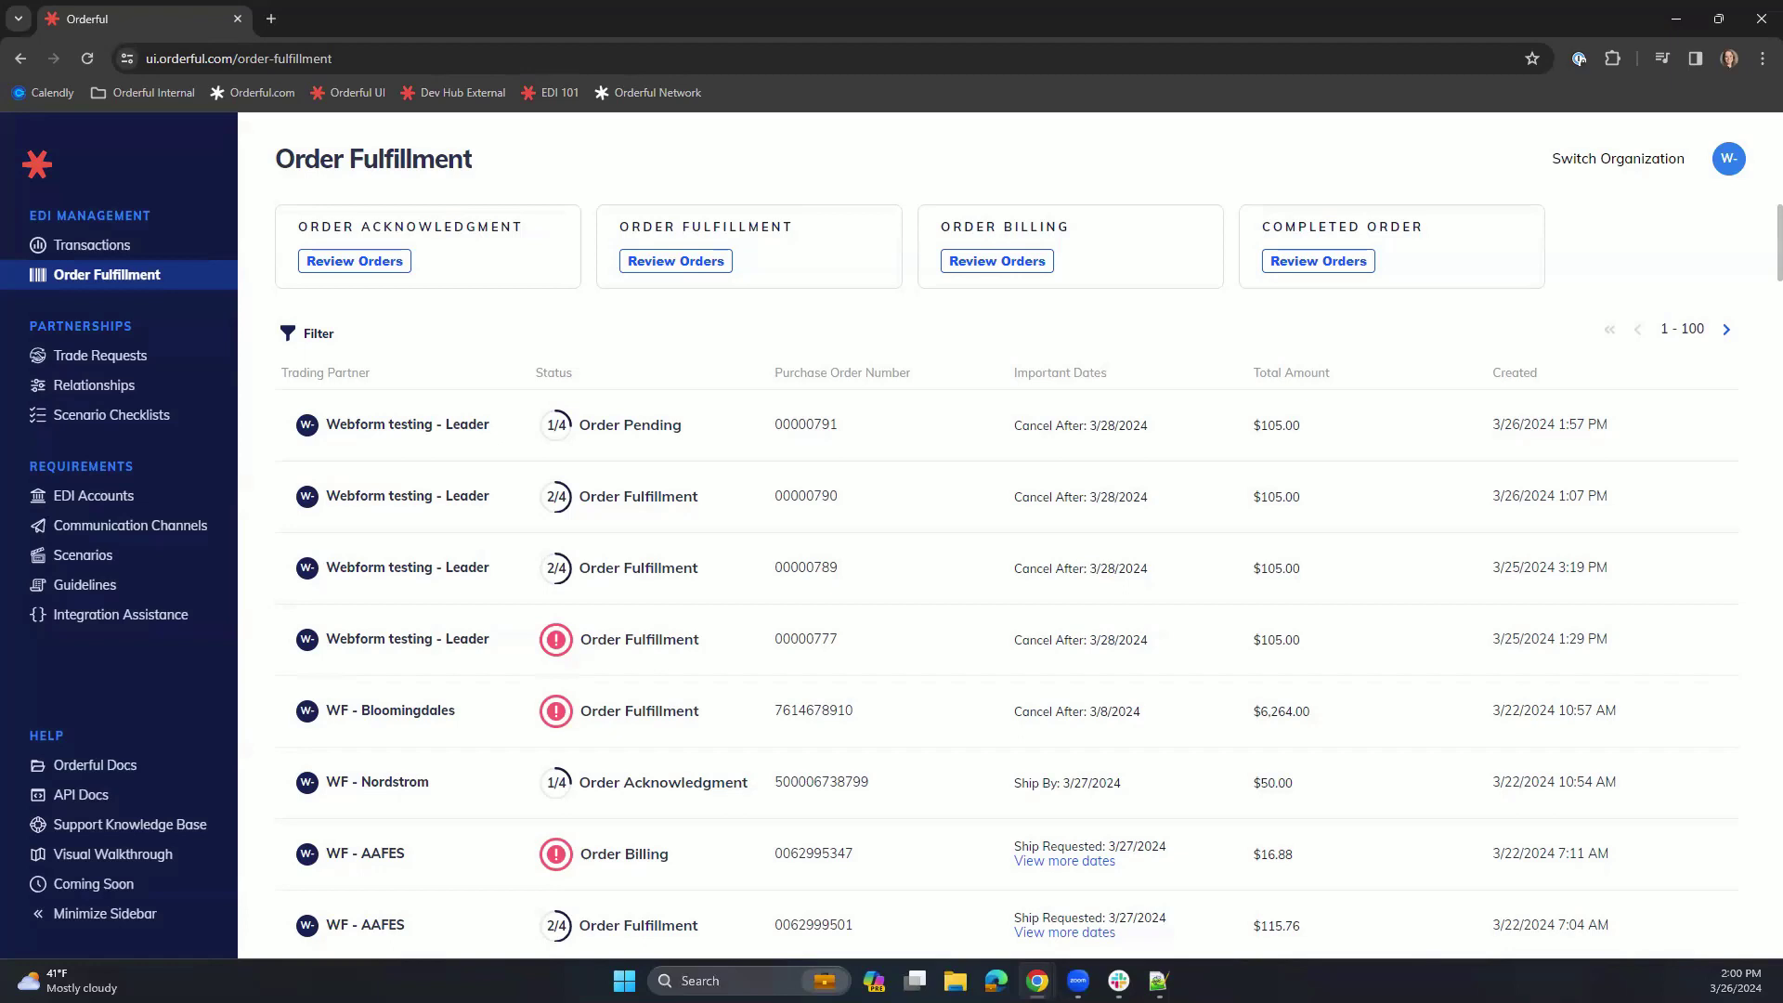
Open the original 850 Purchase Order 308757155 behind PO 00000791 and scroll through its details
{"action": "left_click", "coordinate": [621, 428]}
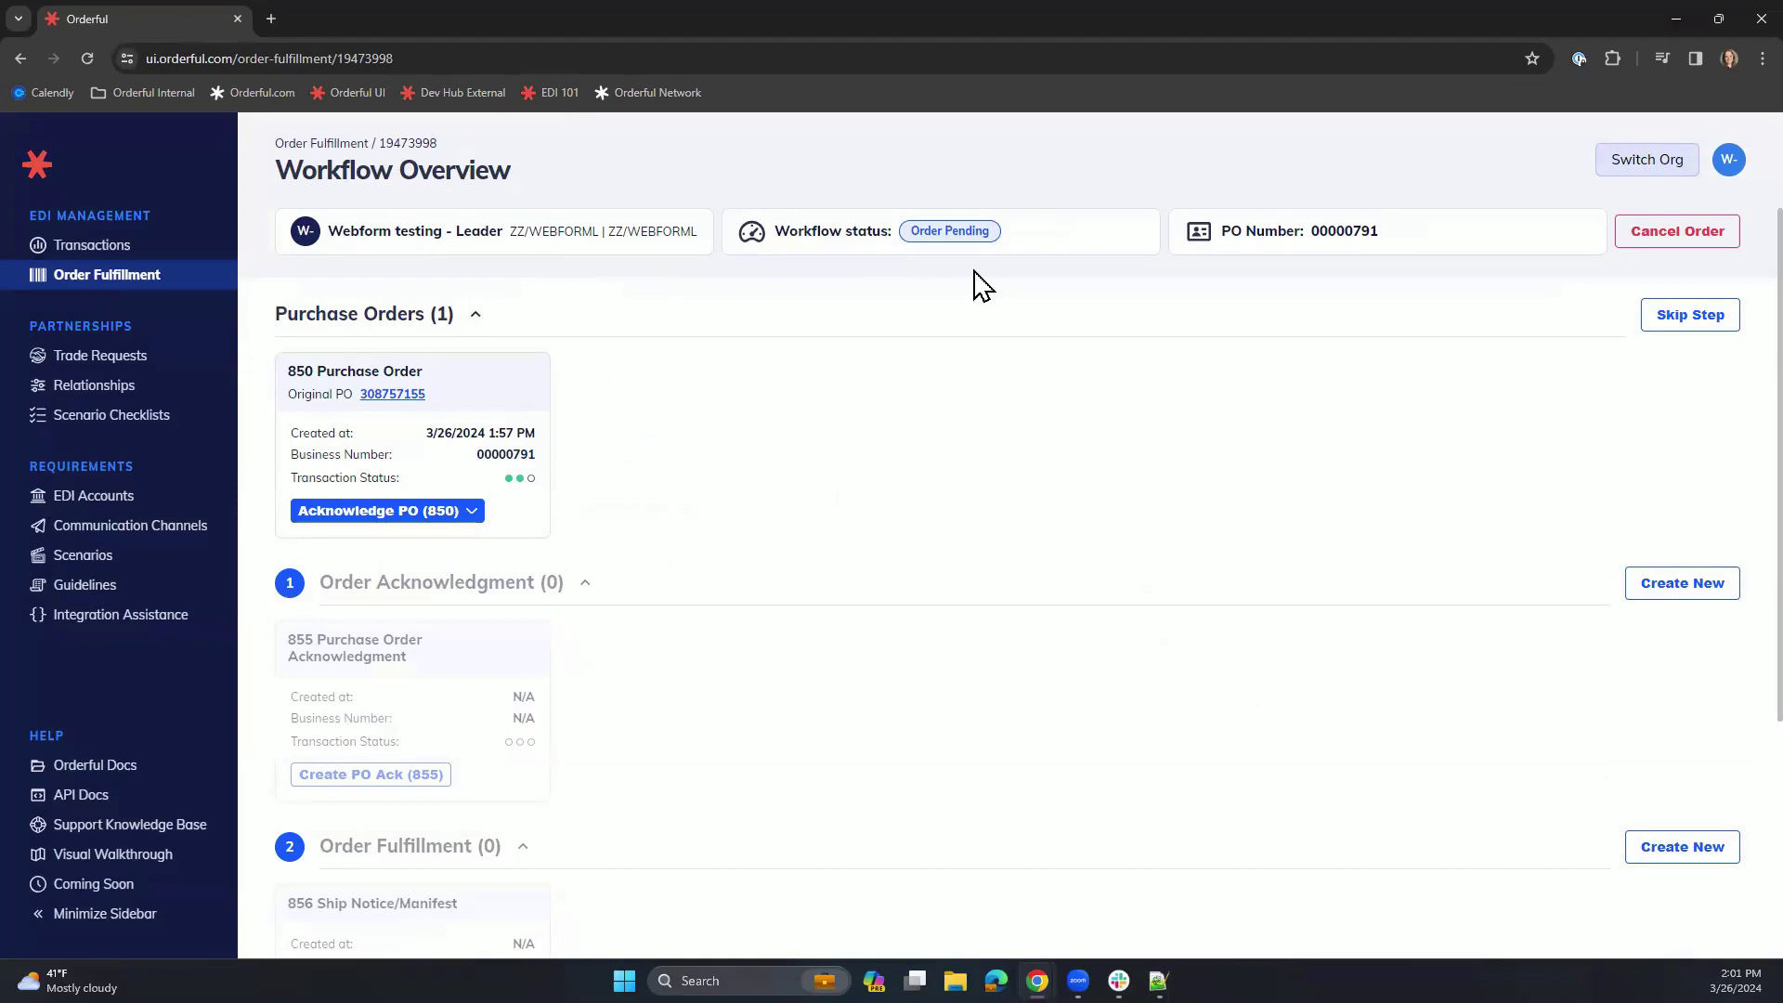
{"action": "left_click", "coordinate": [394, 395]}
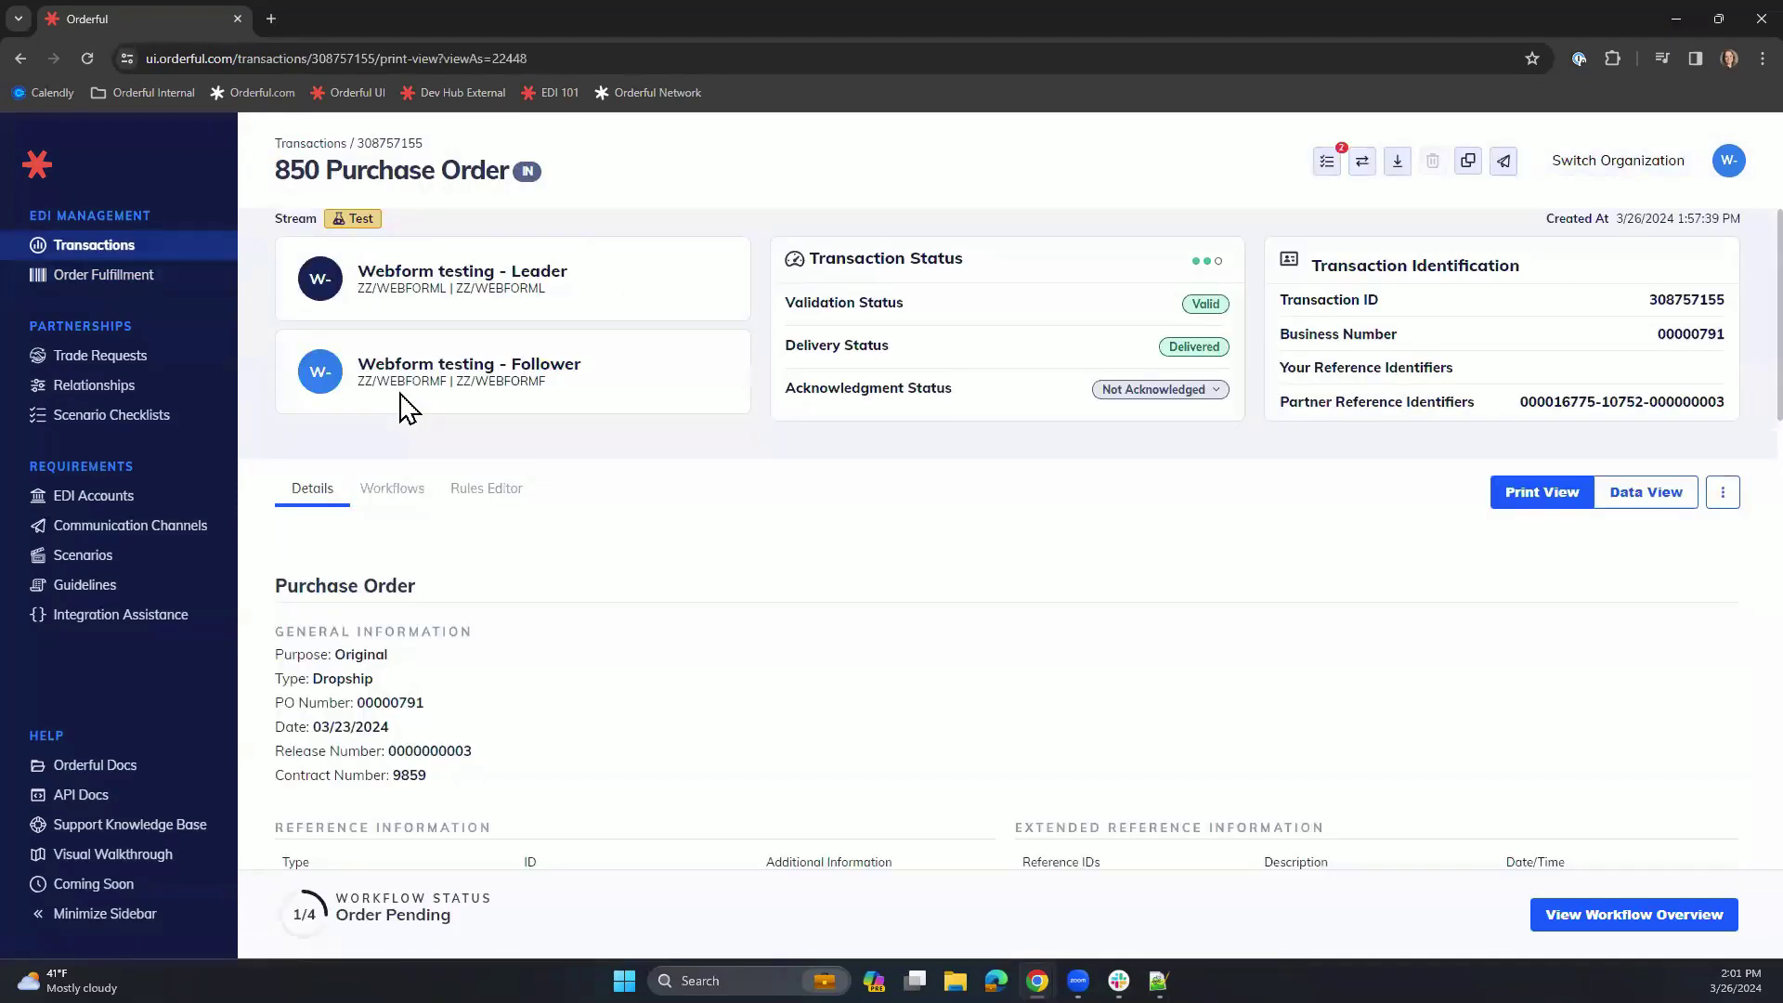
{"action": "scroll", "coordinate": [780, 501], "scroll_direction": "down", "scroll_amount": 2}
{"action": "scroll", "coordinate": [780, 501], "scroll_direction": "down", "scroll_amount": 1}
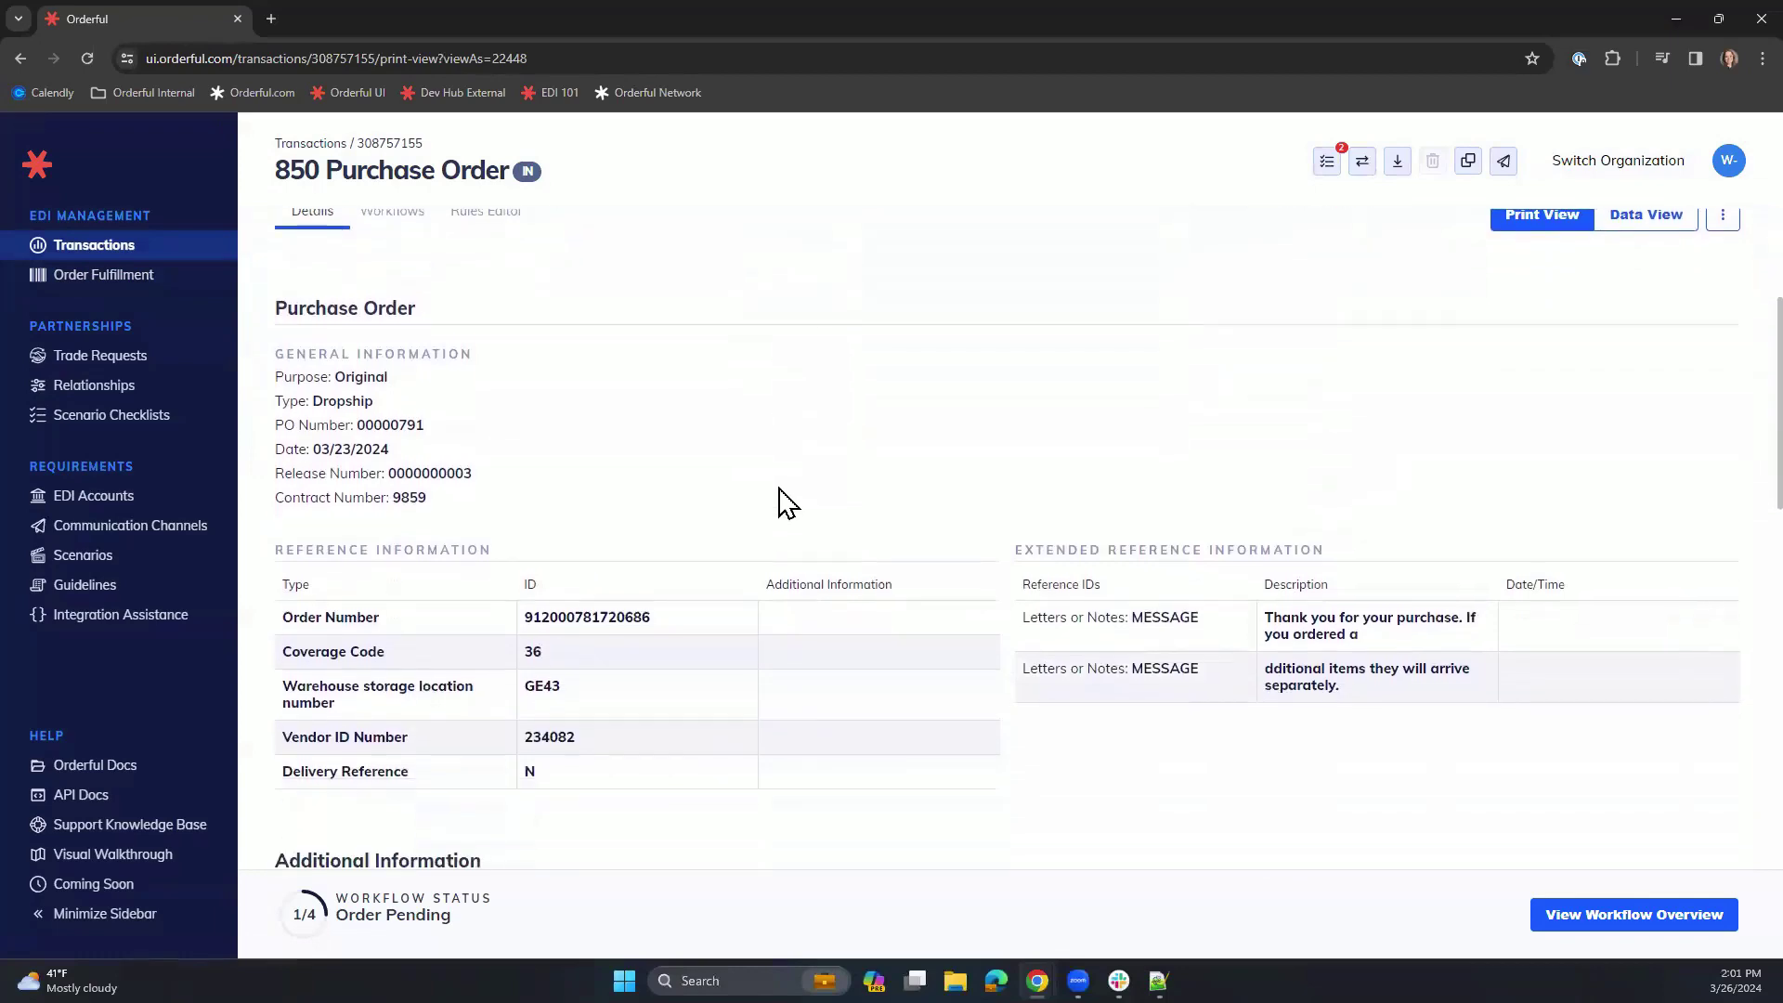
{"action": "scroll", "coordinate": [766, 484], "scroll_direction": "down", "scroll_amount": 1}
{"action": "scroll", "coordinate": [767, 492], "scroll_direction": "down", "scroll_amount": 5}
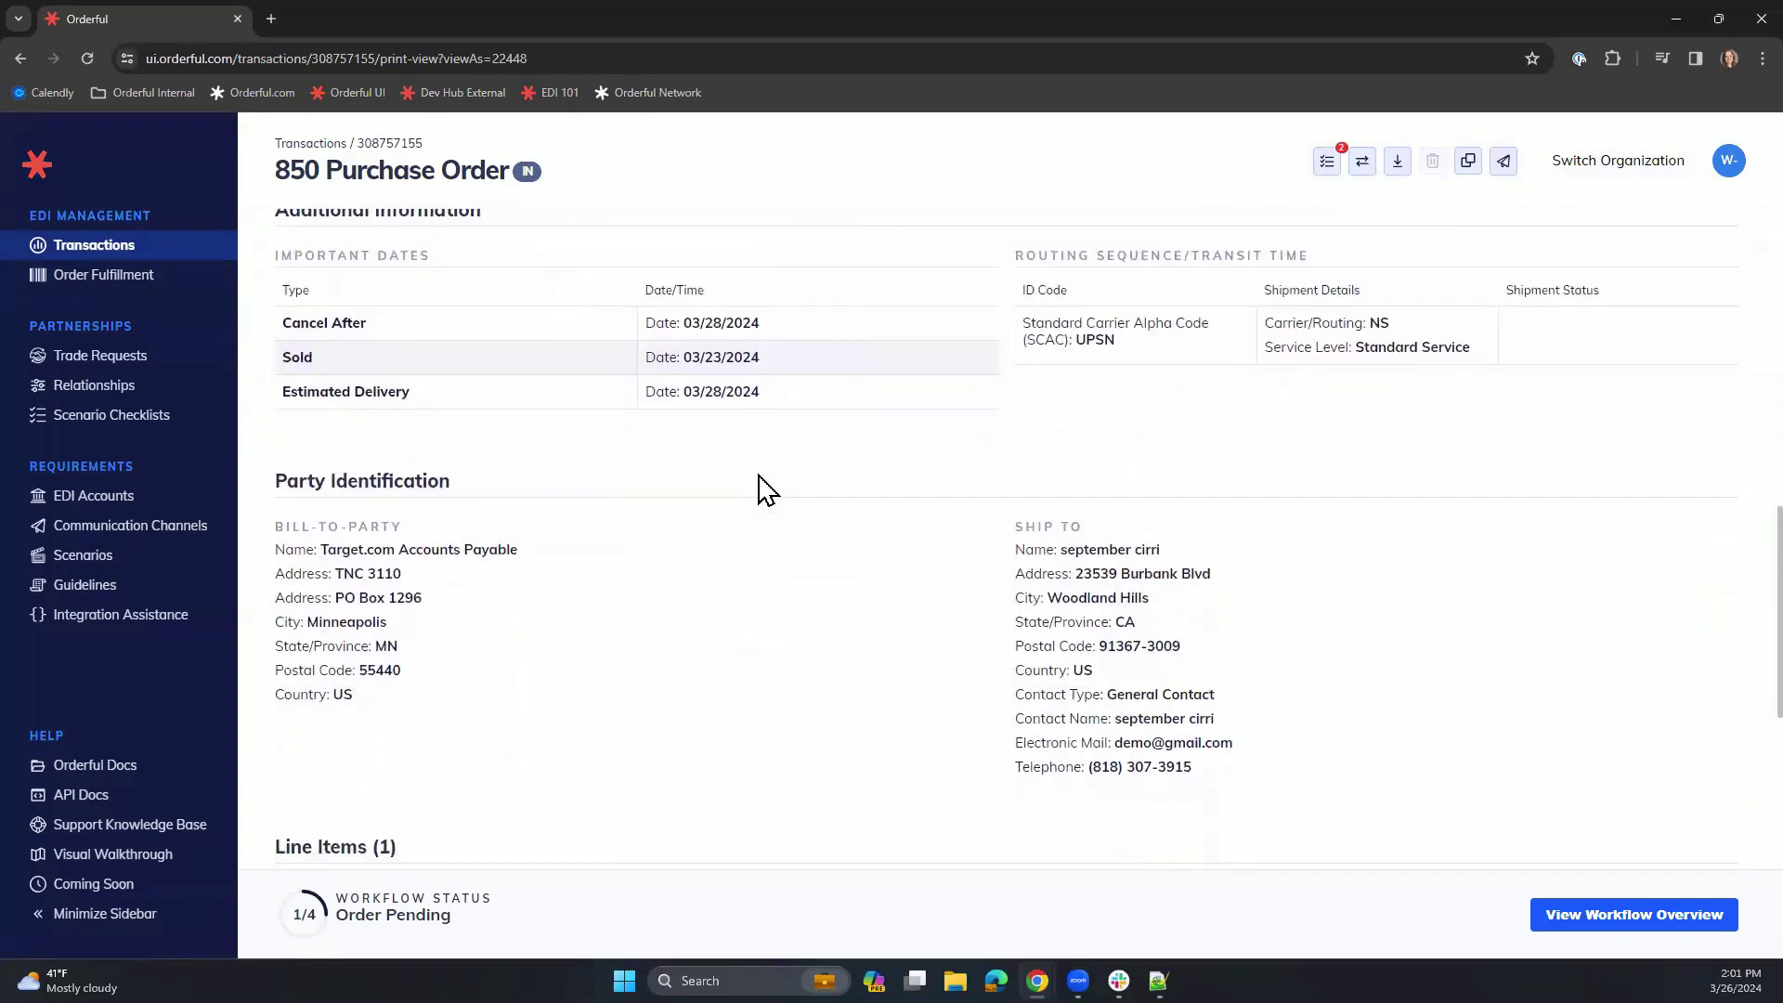
{"action": "scroll", "coordinate": [757, 479], "scroll_direction": "down", "scroll_amount": 5}
{"action": "scroll", "coordinate": [758, 476], "scroll_direction": "up", "scroll_amount": 11}
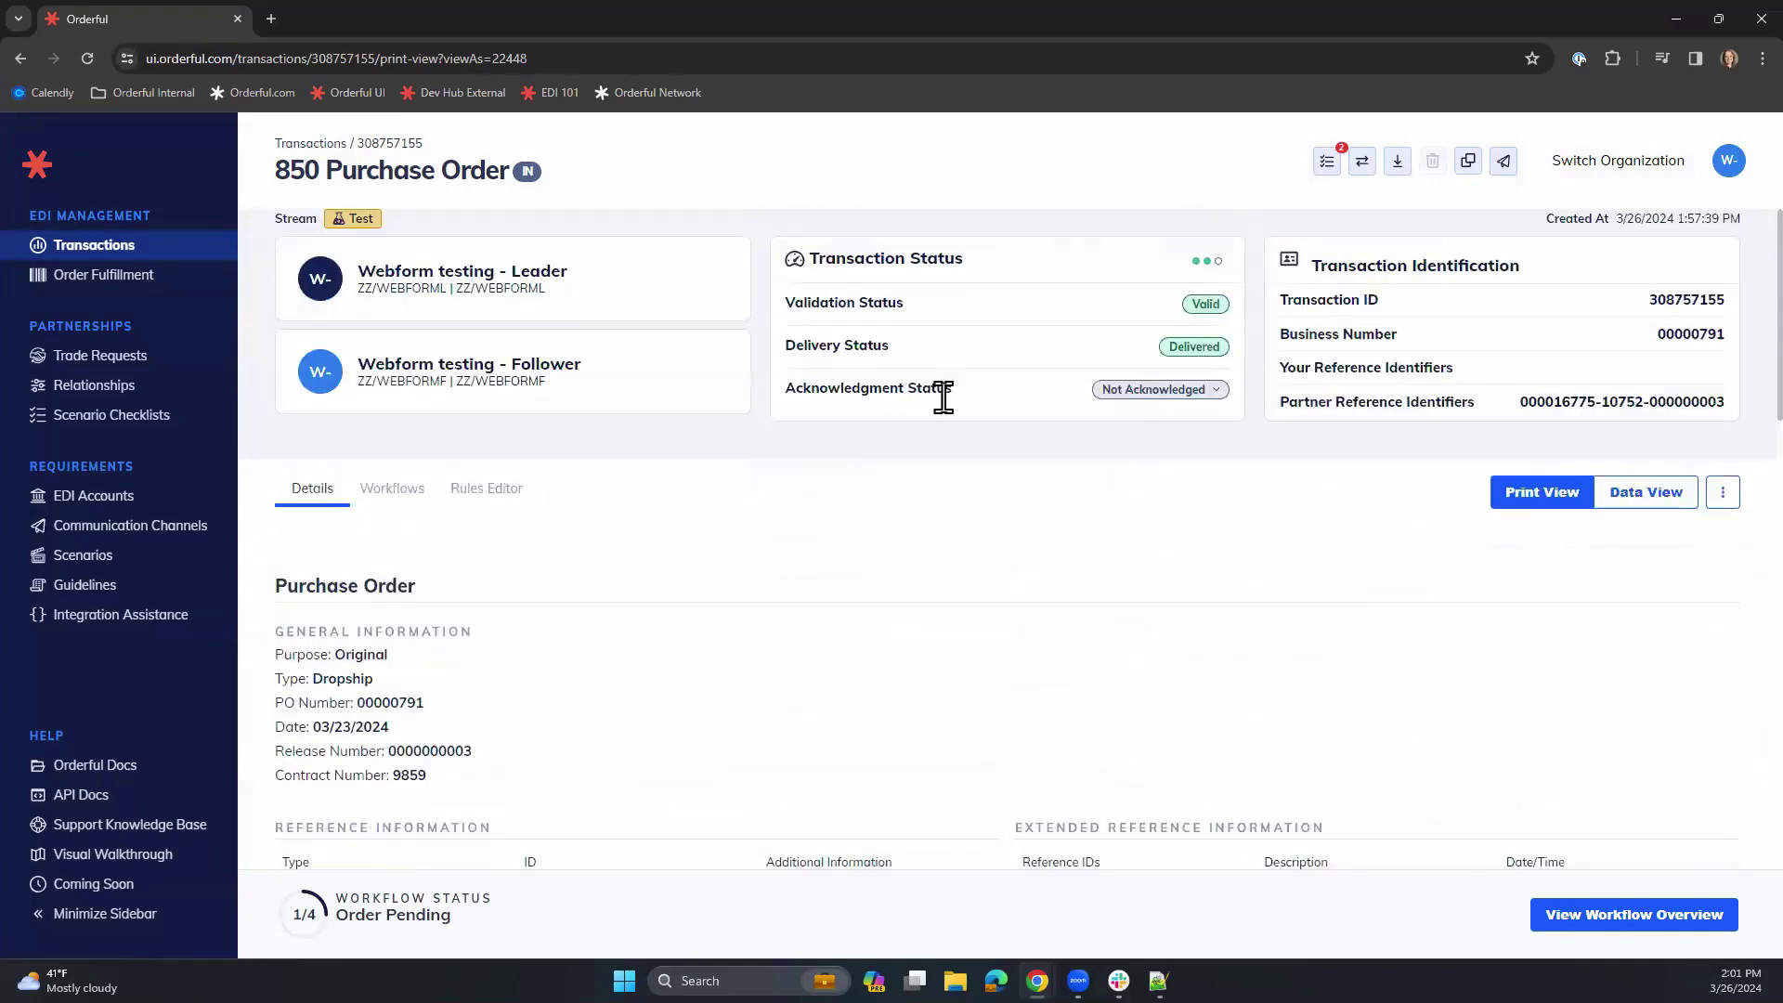
Set the 850 Purchase Order's acknowledgment status to Accepted and confirm accepting the transaction
{"action": "left_click", "coordinate": [1152, 390]}
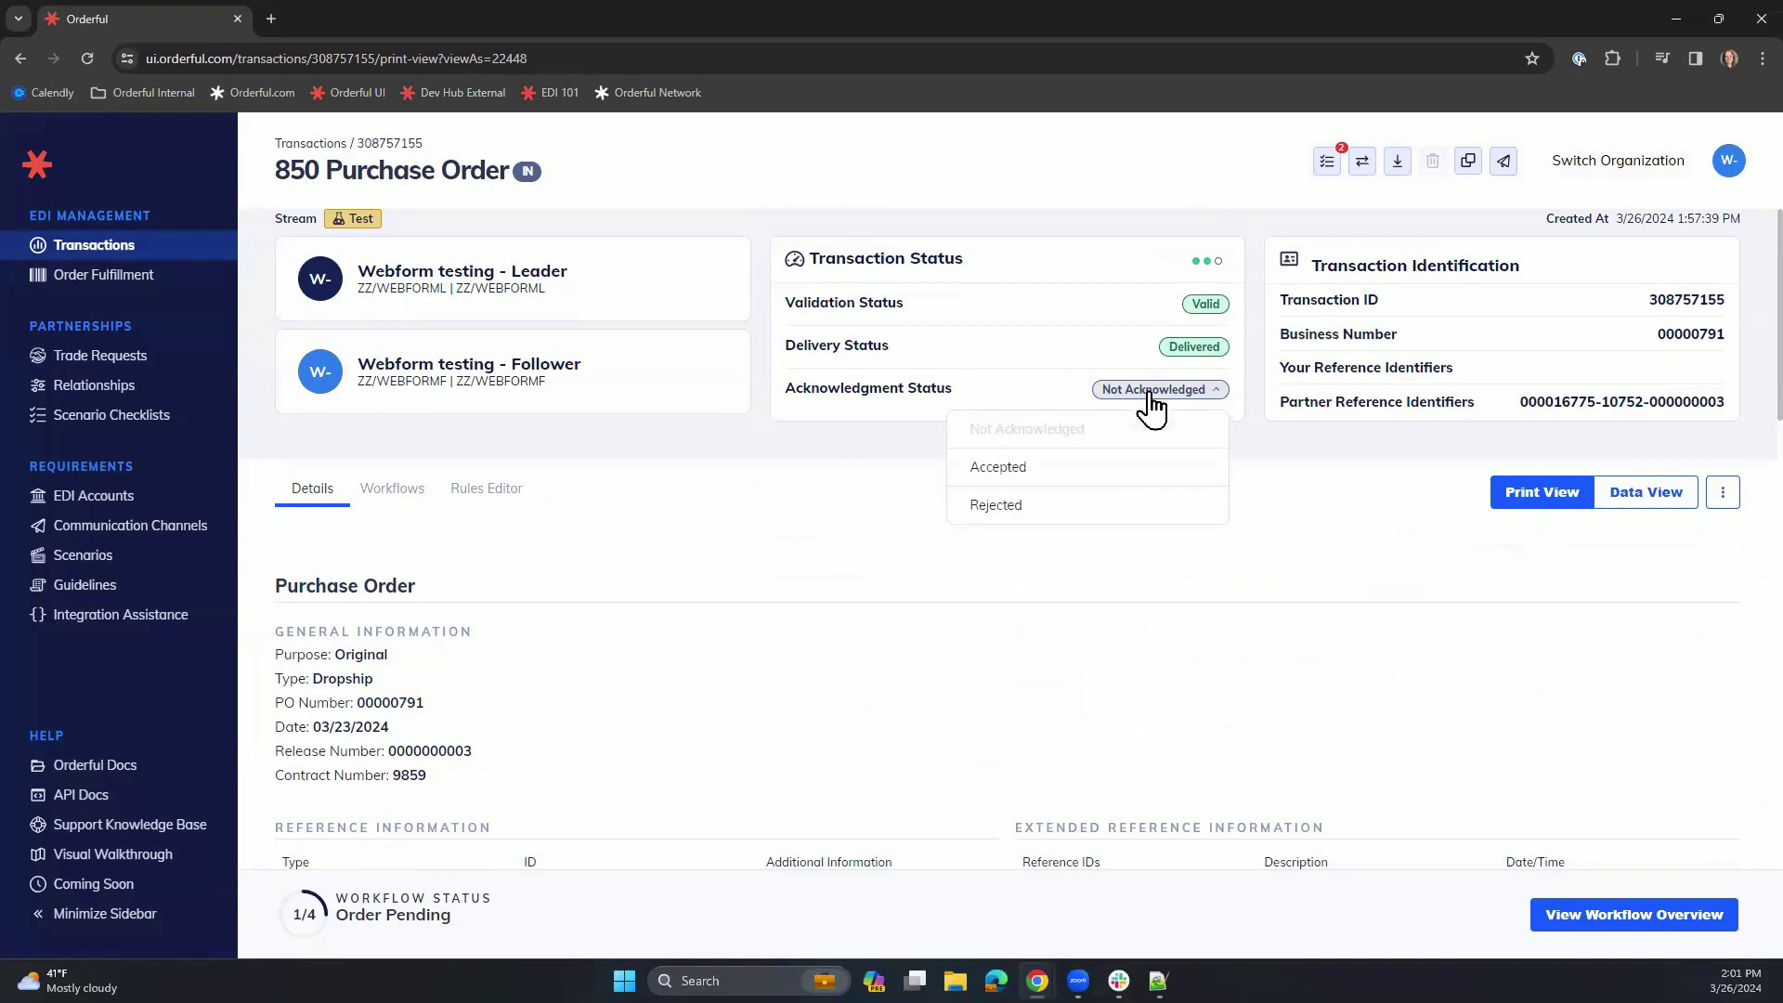
{"action": "left_click", "coordinate": [1030, 472]}
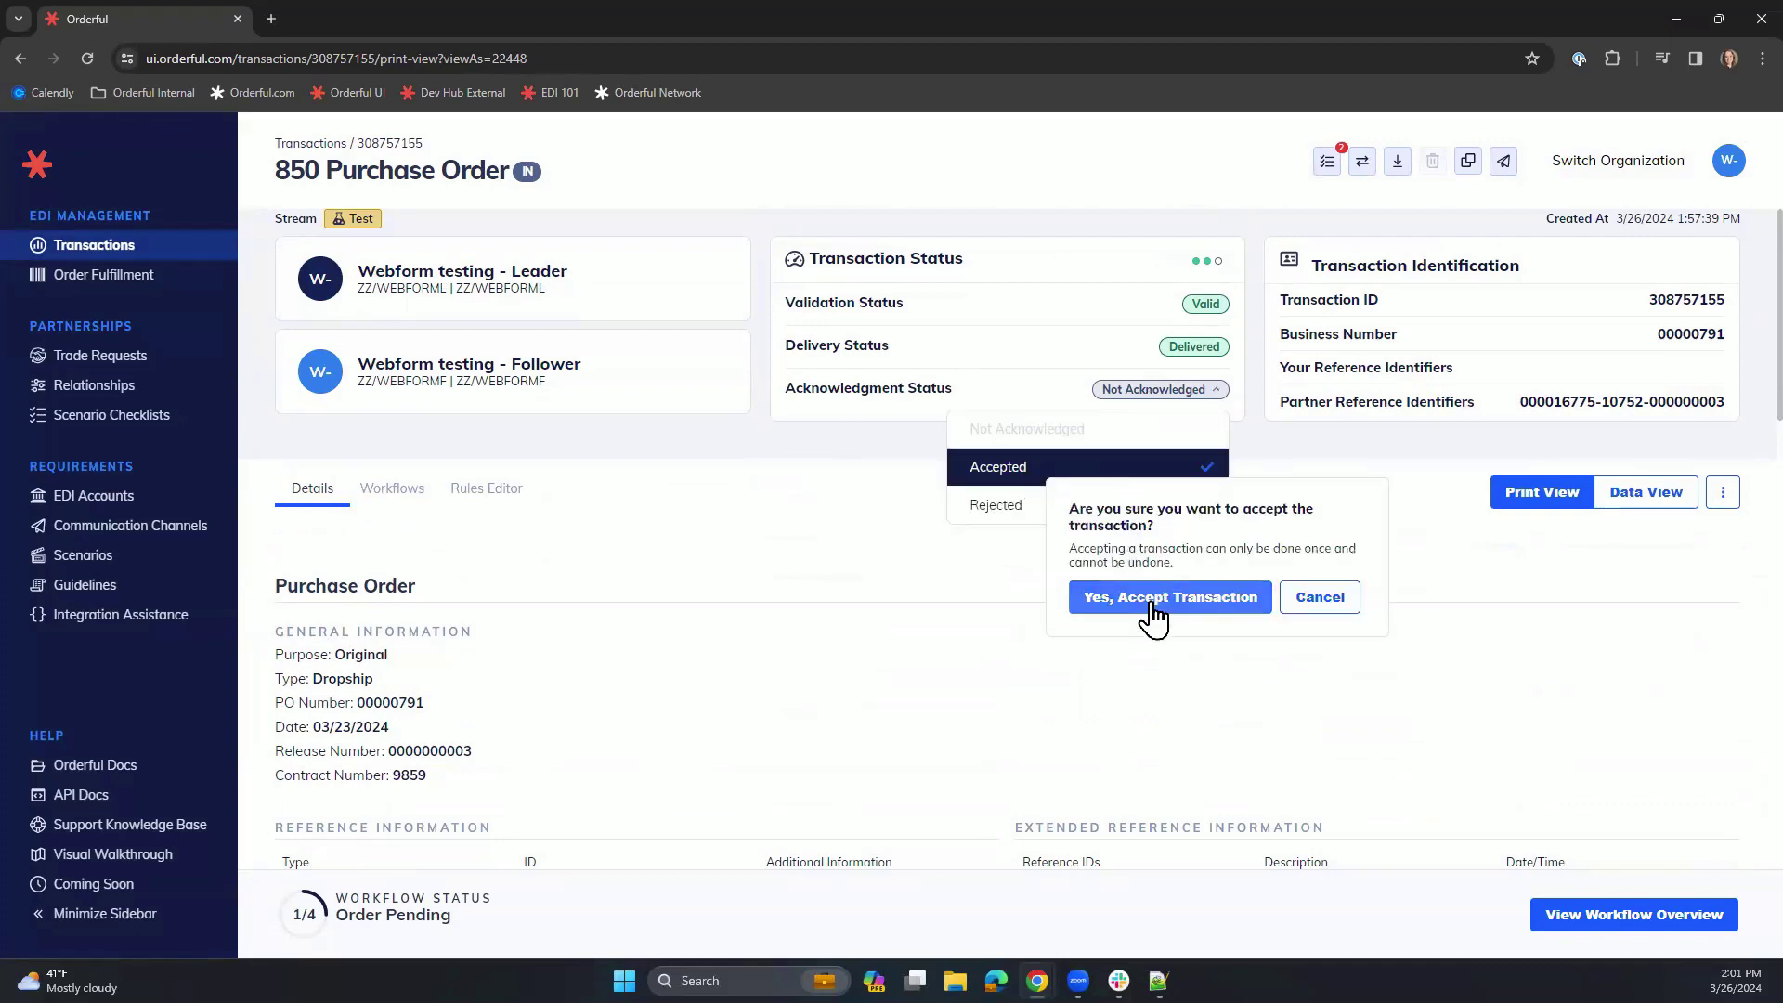
{"action": "left_click", "coordinate": [1151, 599]}
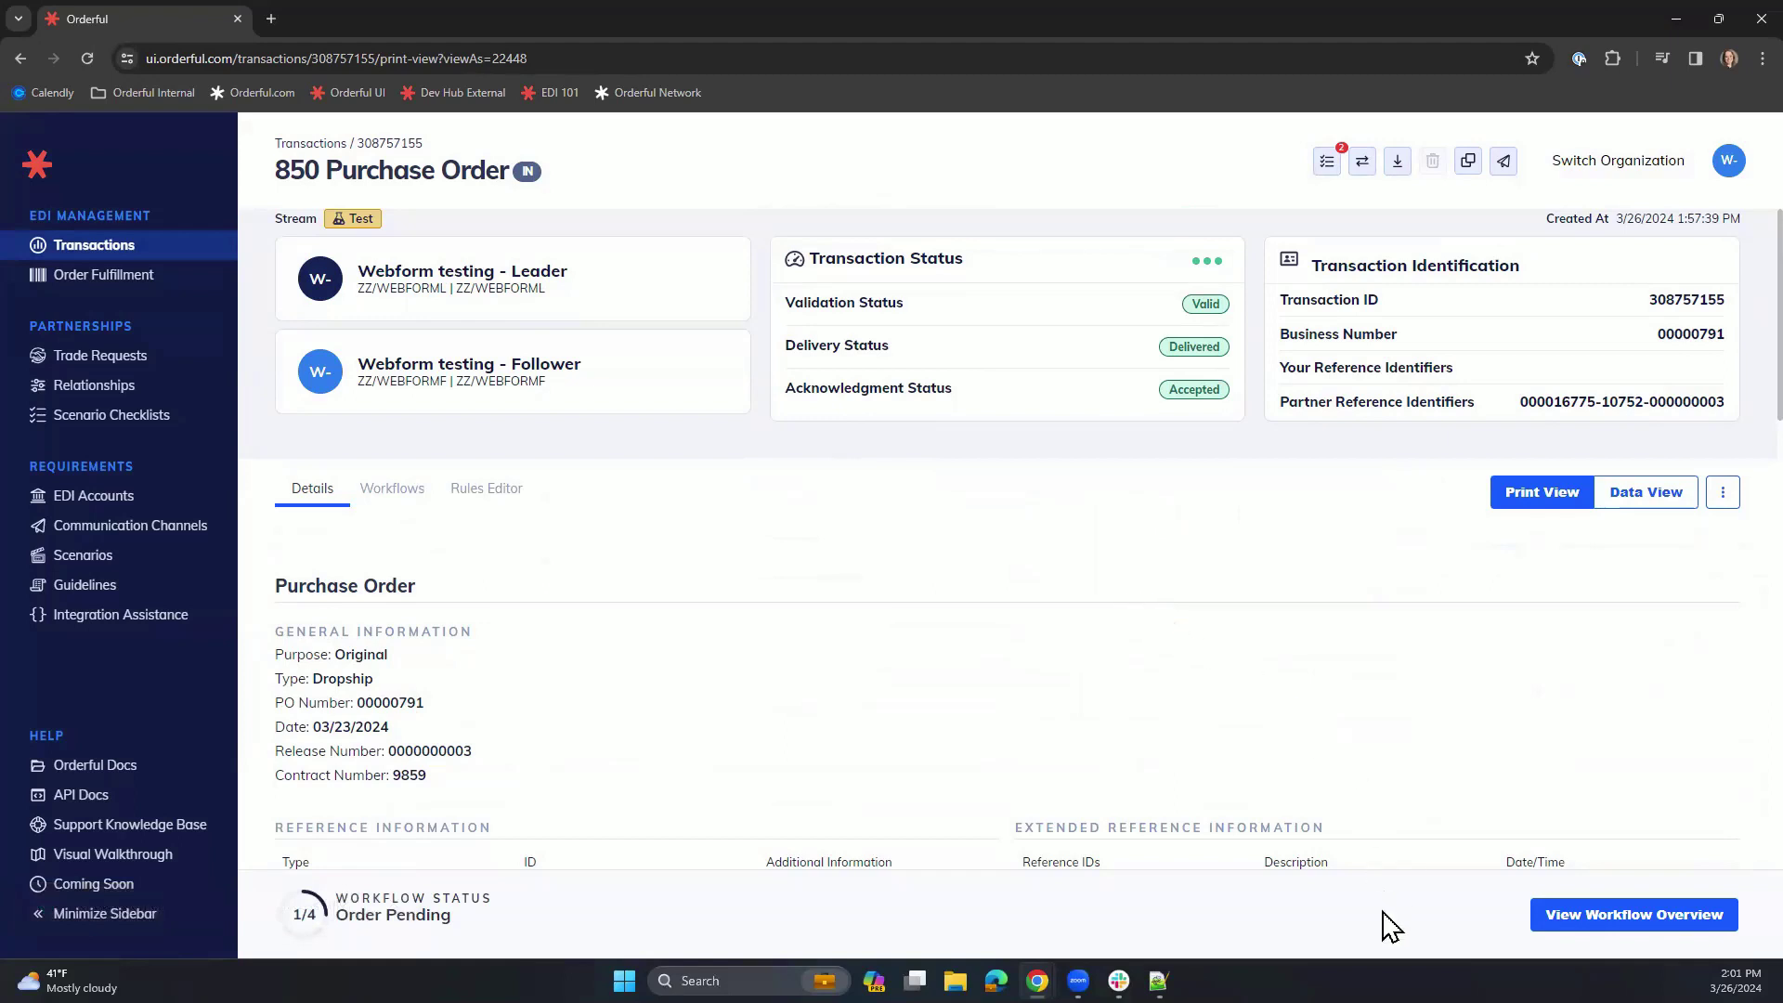
Create a new 855 PO Acknowledgment from the order's workflow overview
{"action": "left_click", "coordinate": [1604, 919]}
{"action": "scroll", "coordinate": [1054, 681], "scroll_direction": "down", "scroll_amount": 3}
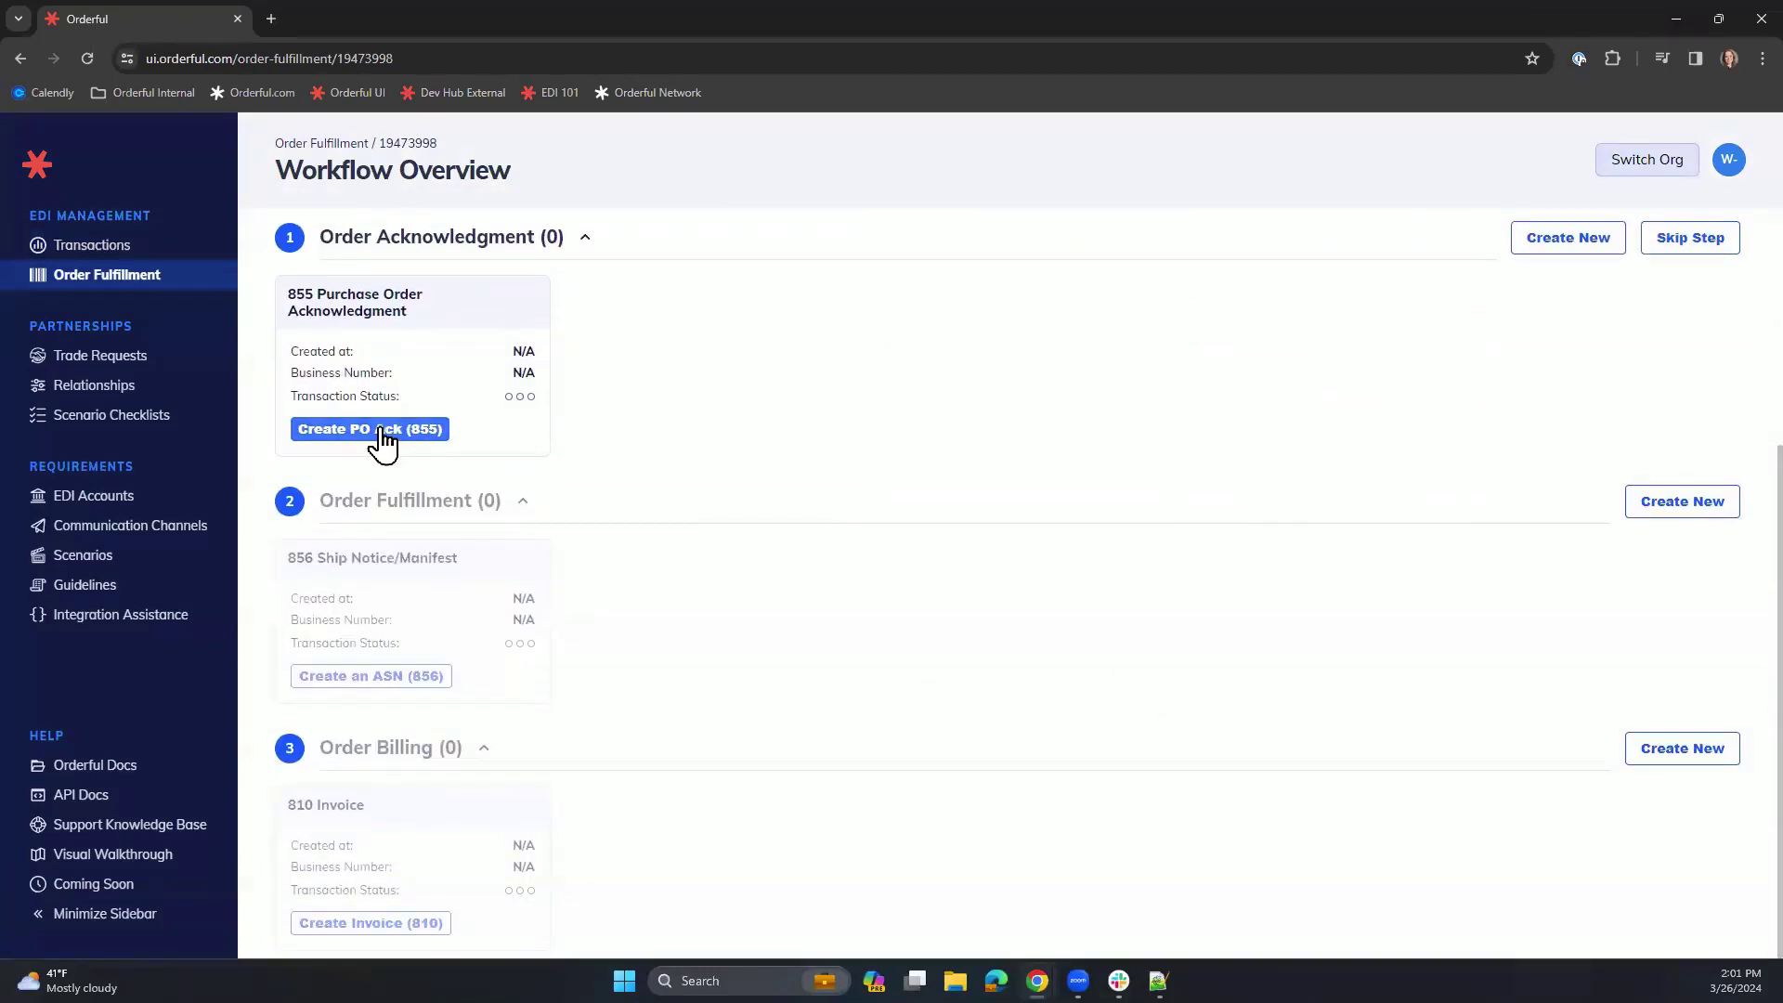
{"action": "left_click", "coordinate": [381, 432]}
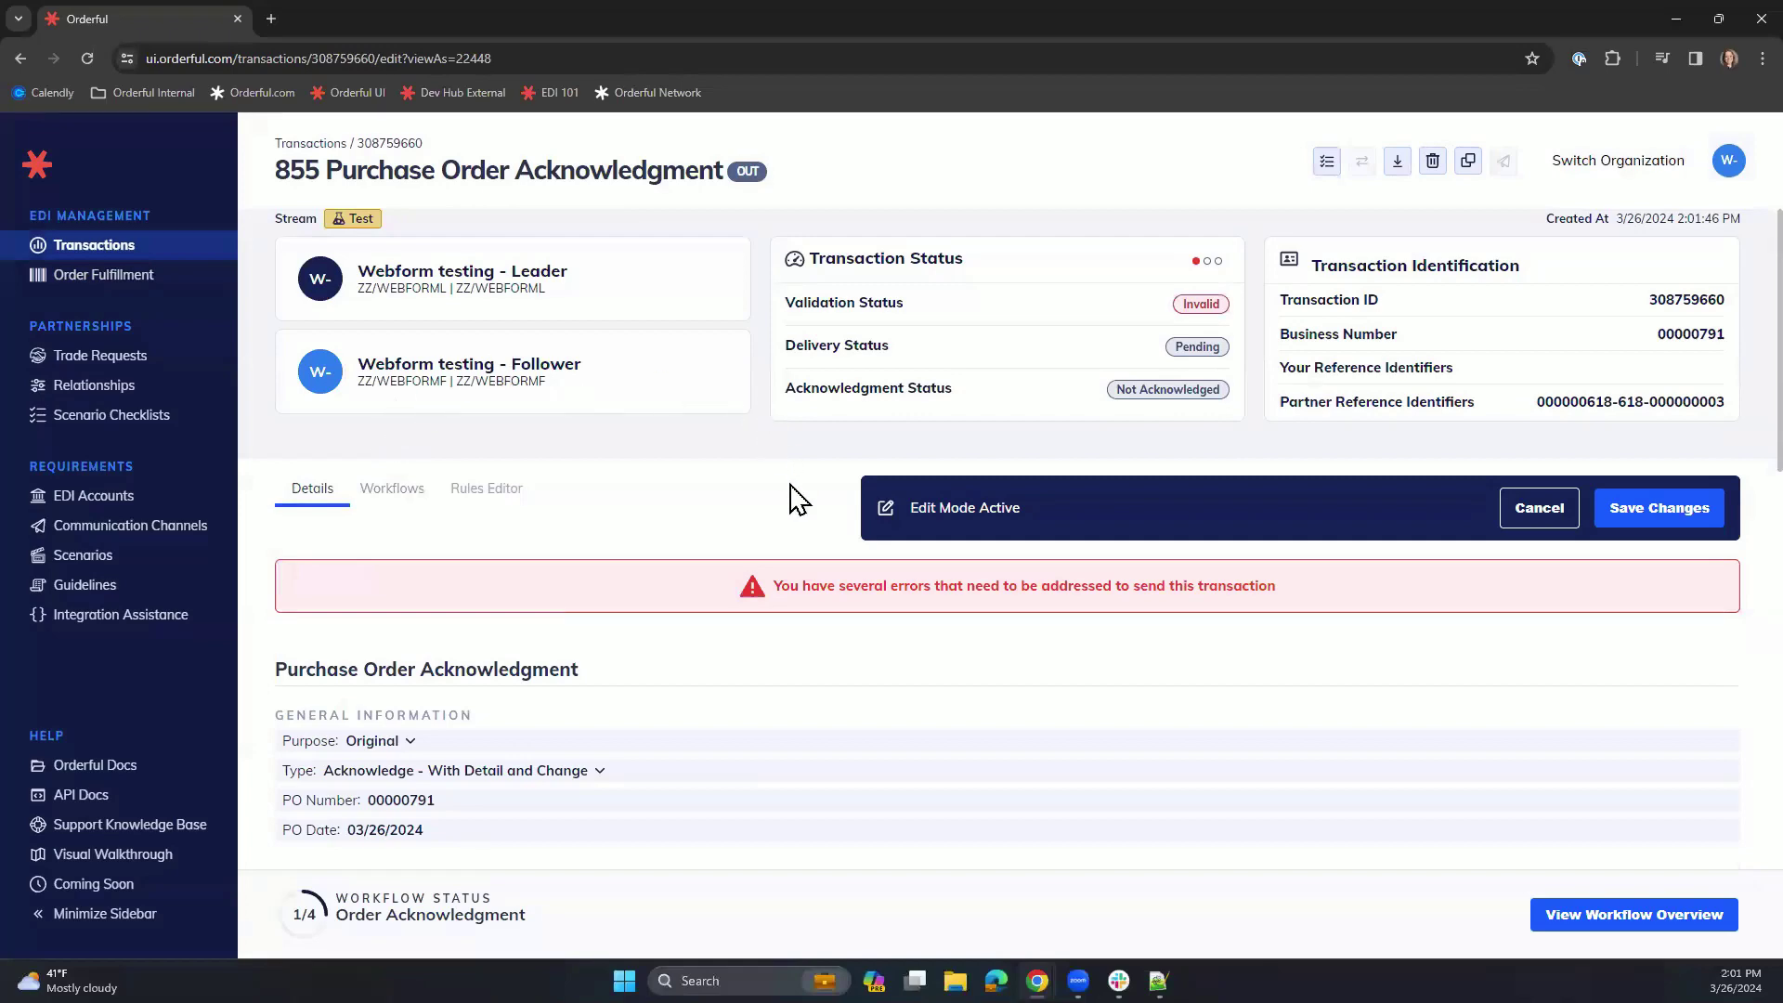
Set the 855's line item acknowledgment status to Item Accepted
{"action": "scroll", "coordinate": [791, 496], "scroll_direction": "down", "scroll_amount": 1}
{"action": "scroll", "coordinate": [826, 525], "scroll_direction": "down", "scroll_amount": 5}
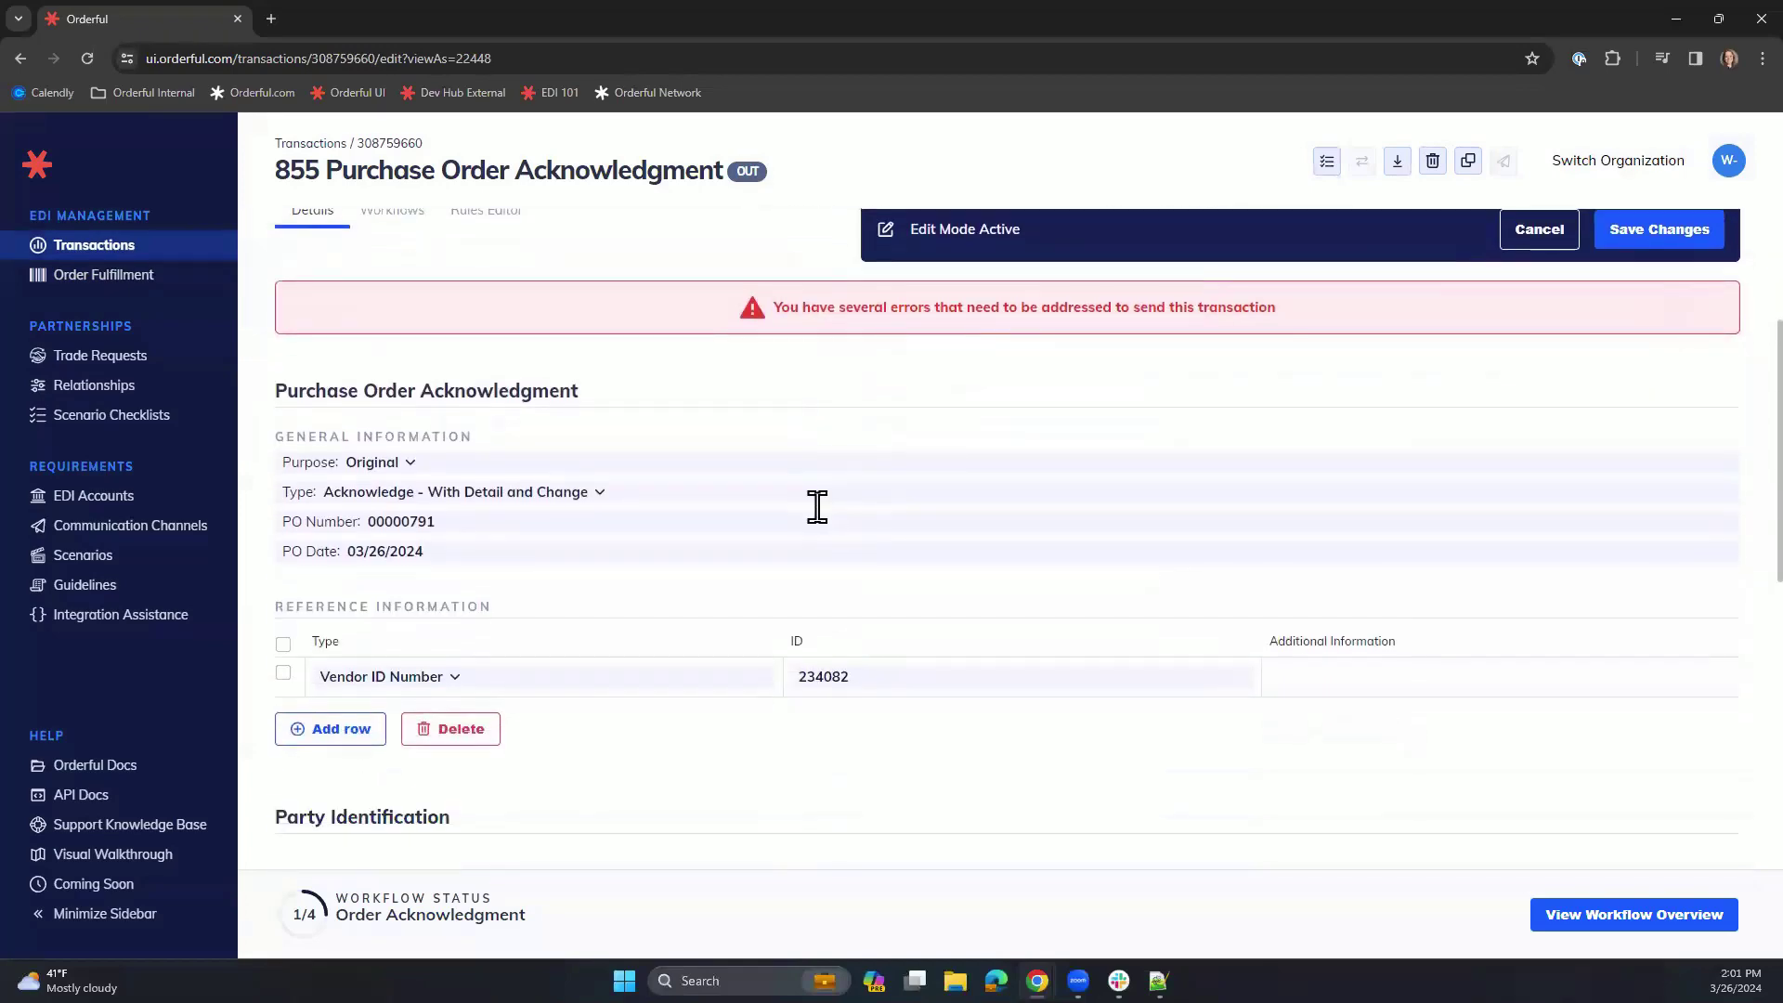
{"action": "scroll", "coordinate": [817, 524], "scroll_direction": "down", "scroll_amount": 5}
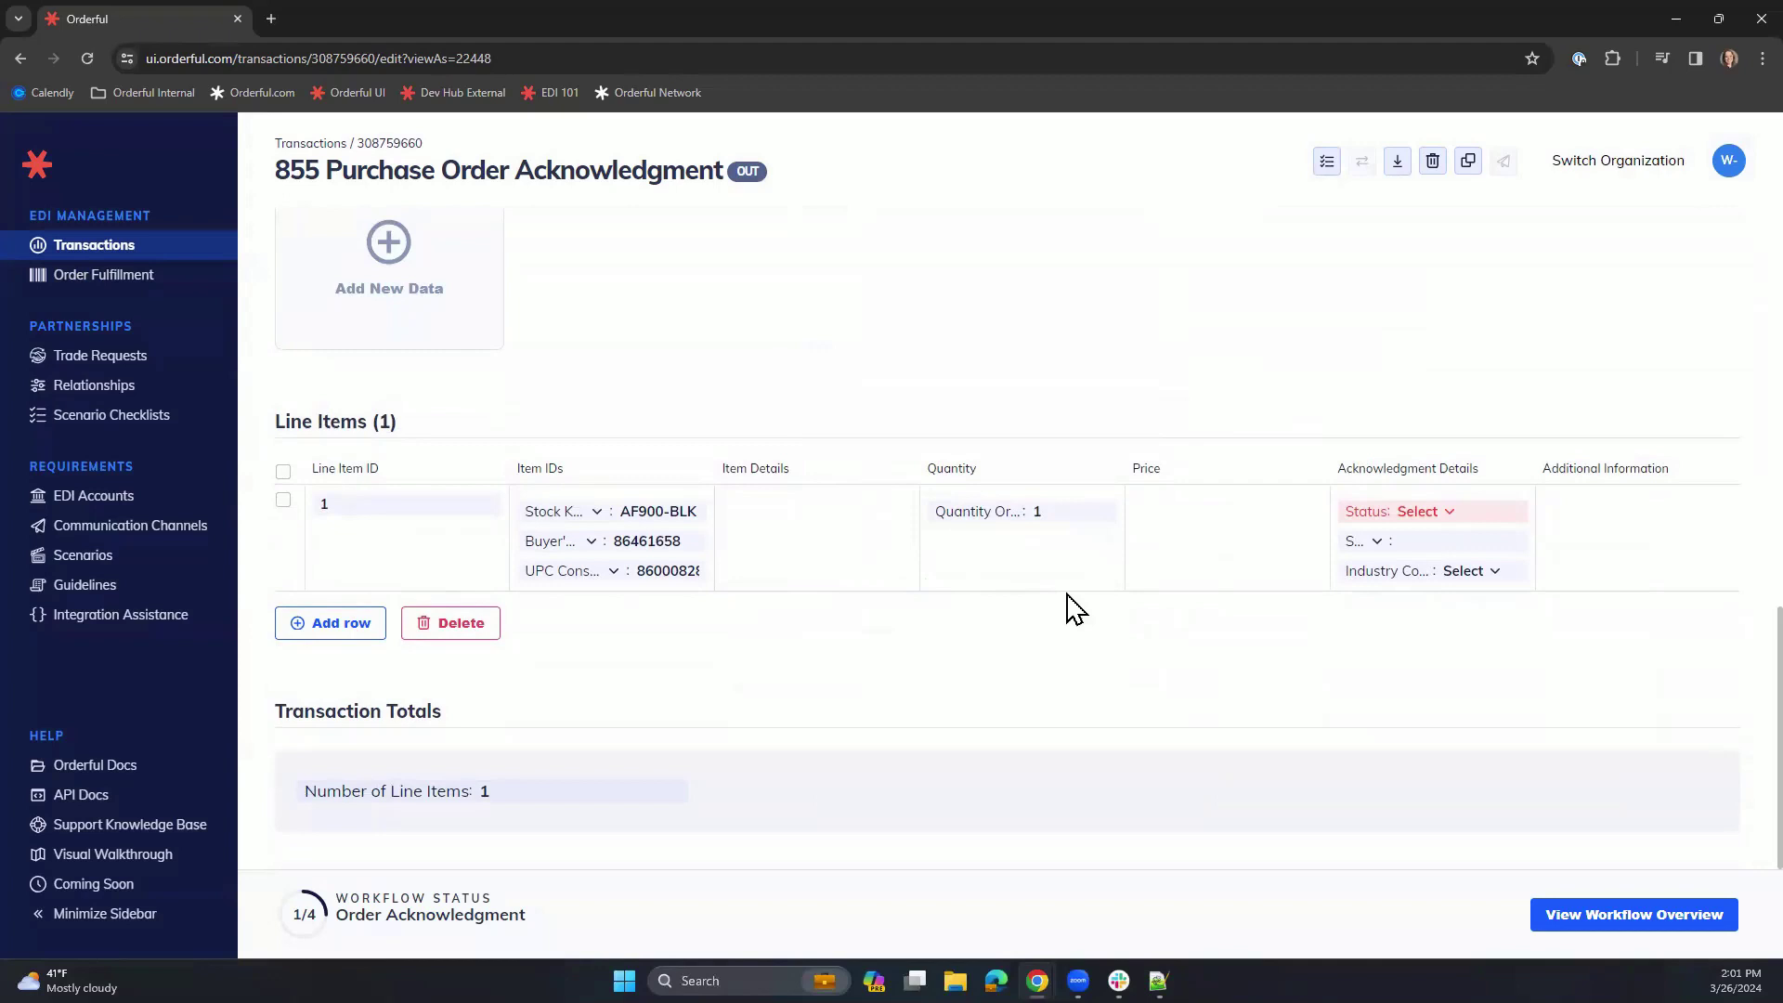
{"action": "left_click", "coordinate": [1440, 513]}
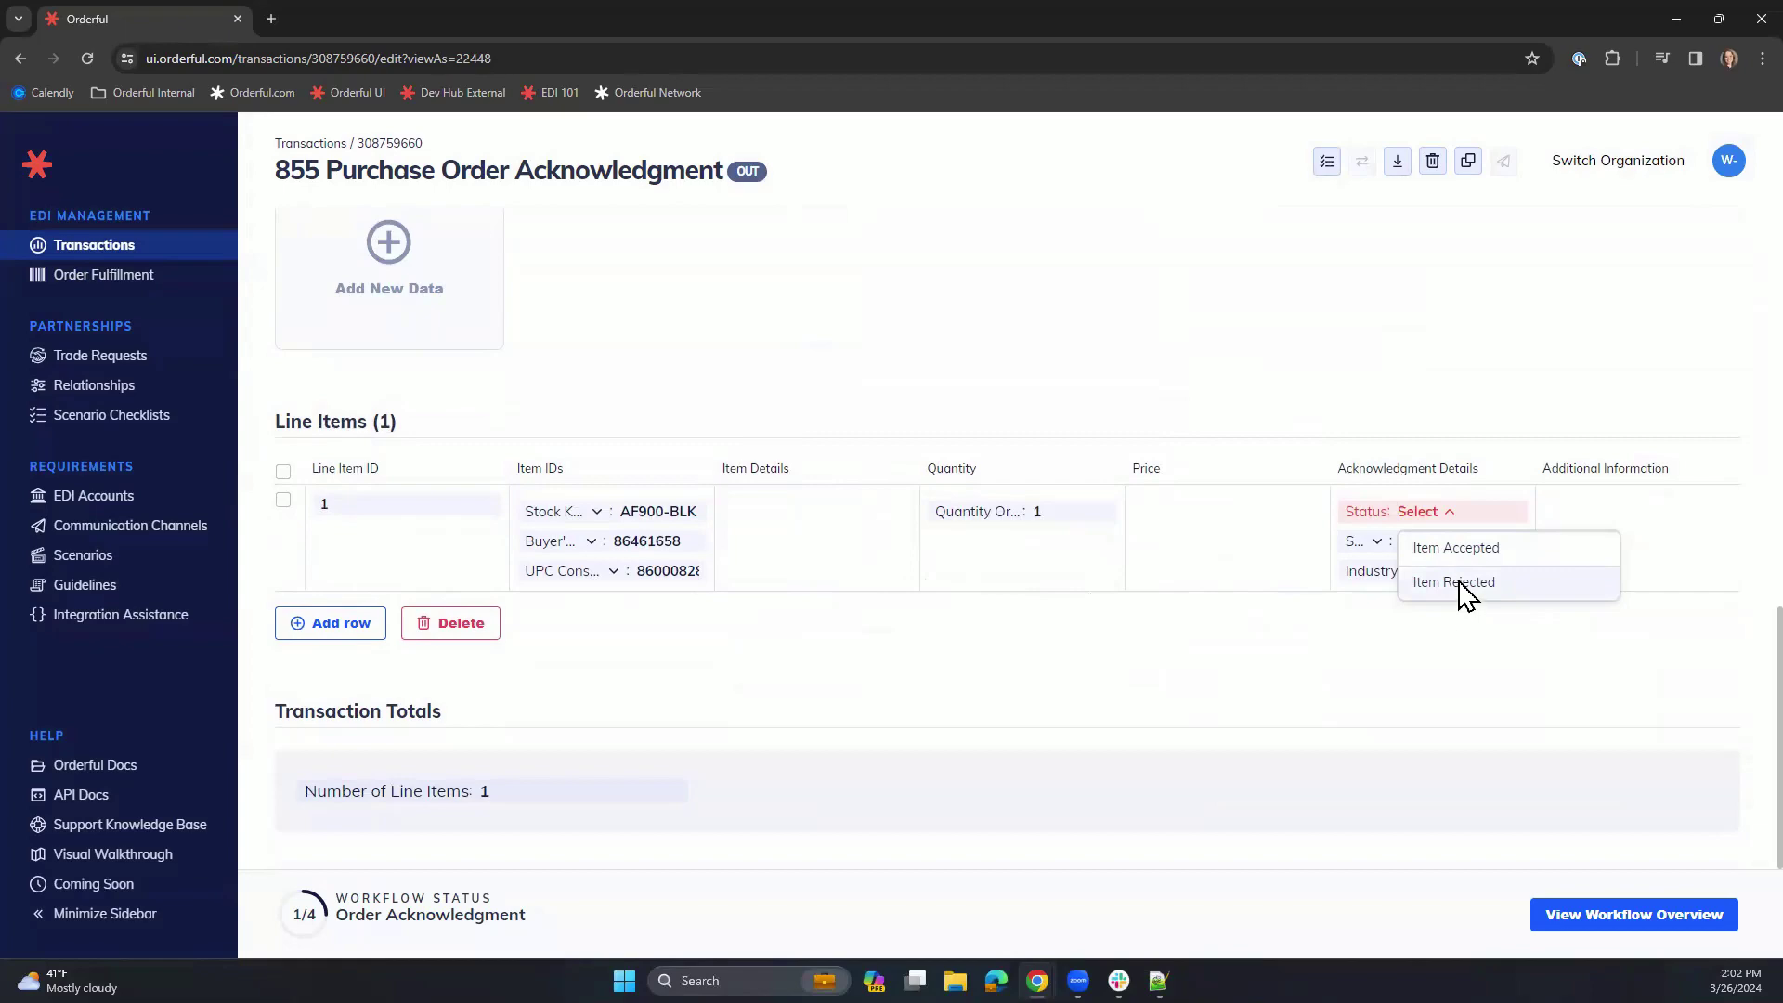
{"action": "left_click", "coordinate": [1458, 547]}
{"action": "scroll", "coordinate": [1216, 557], "scroll_direction": "up", "scroll_amount": 10}
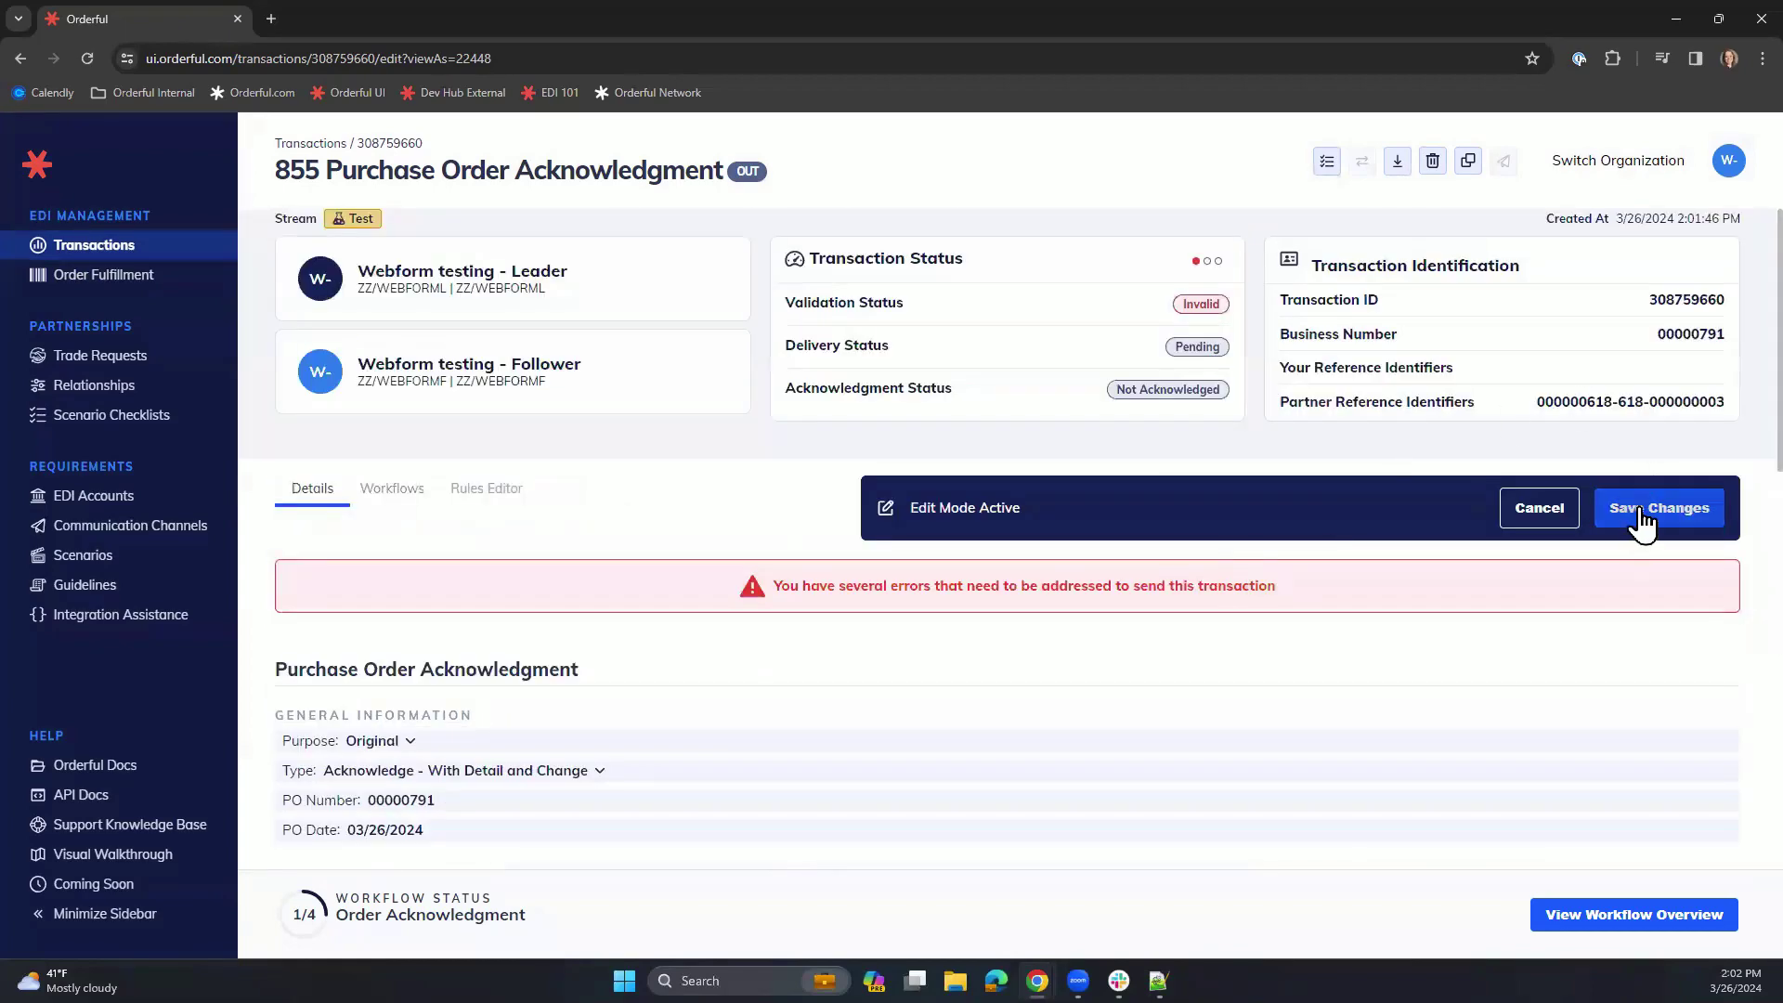
Save 855 acknowledgment 308759660 so it turns Valid, then send it and confirm
{"action": "left_click", "coordinate": [1642, 511]}
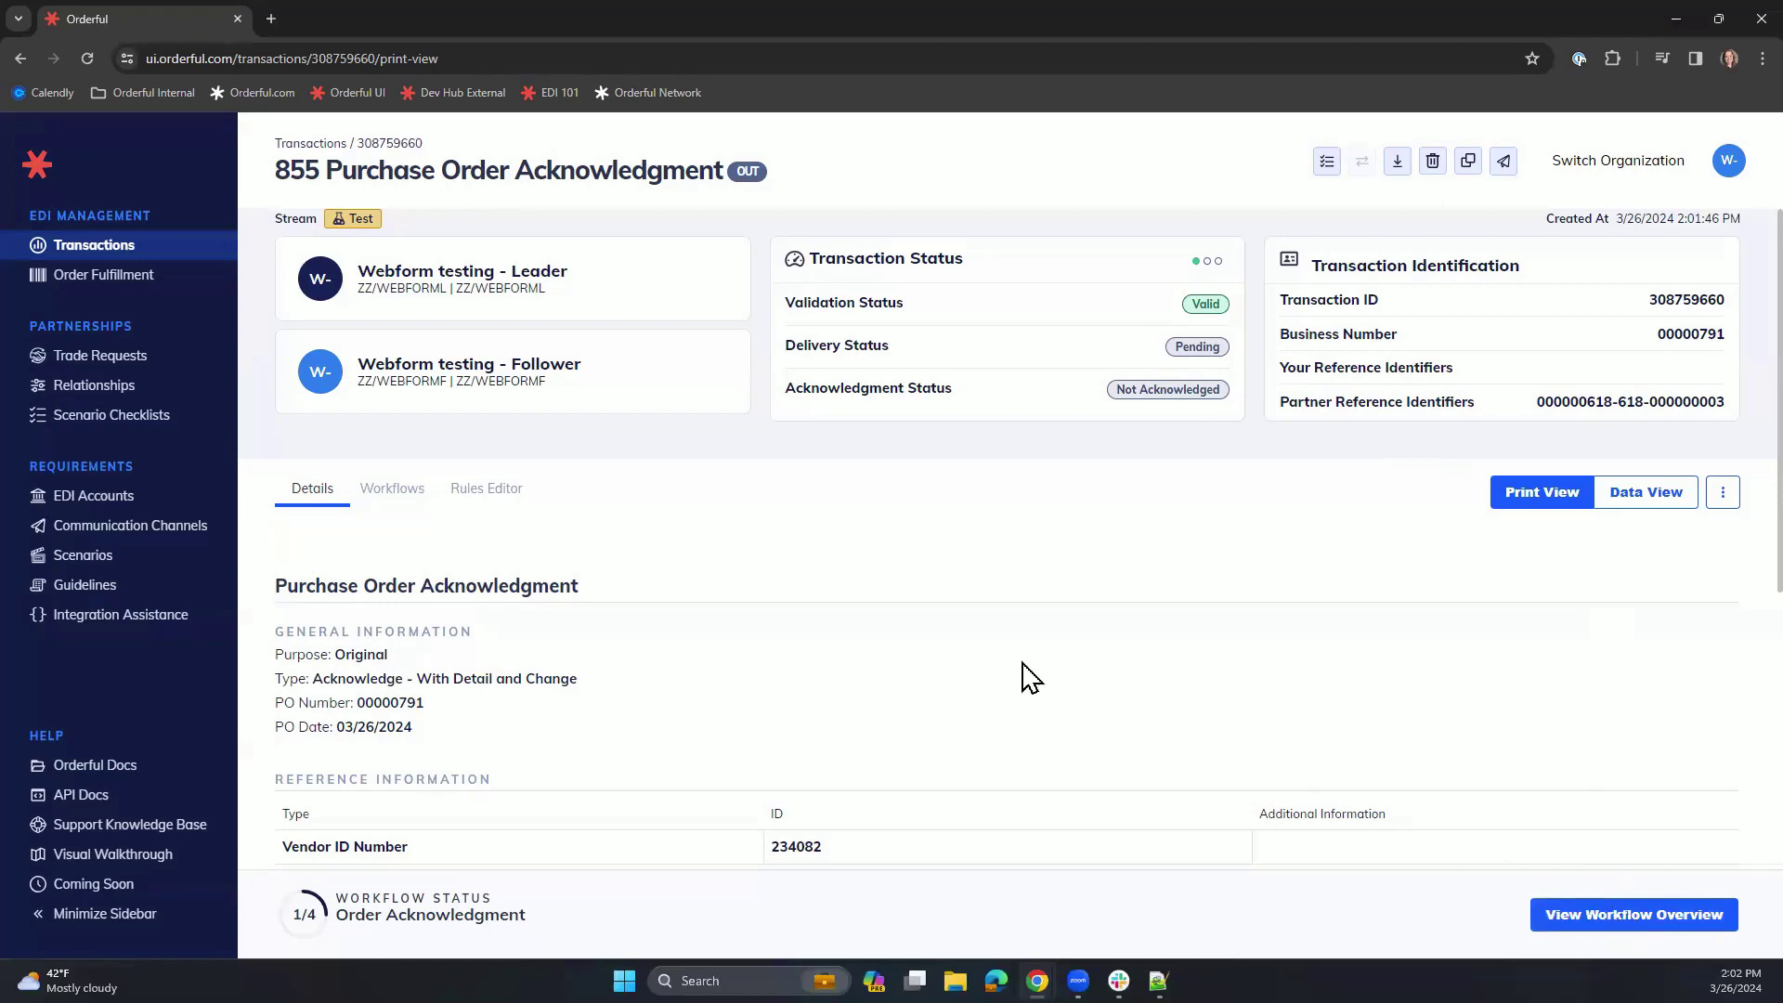
{"action": "left_click", "coordinate": [1584, 920]}
{"action": "scroll", "coordinate": [557, 626], "scroll_direction": "down", "scroll_amount": 2}
{"action": "left_click", "coordinate": [358, 610]}
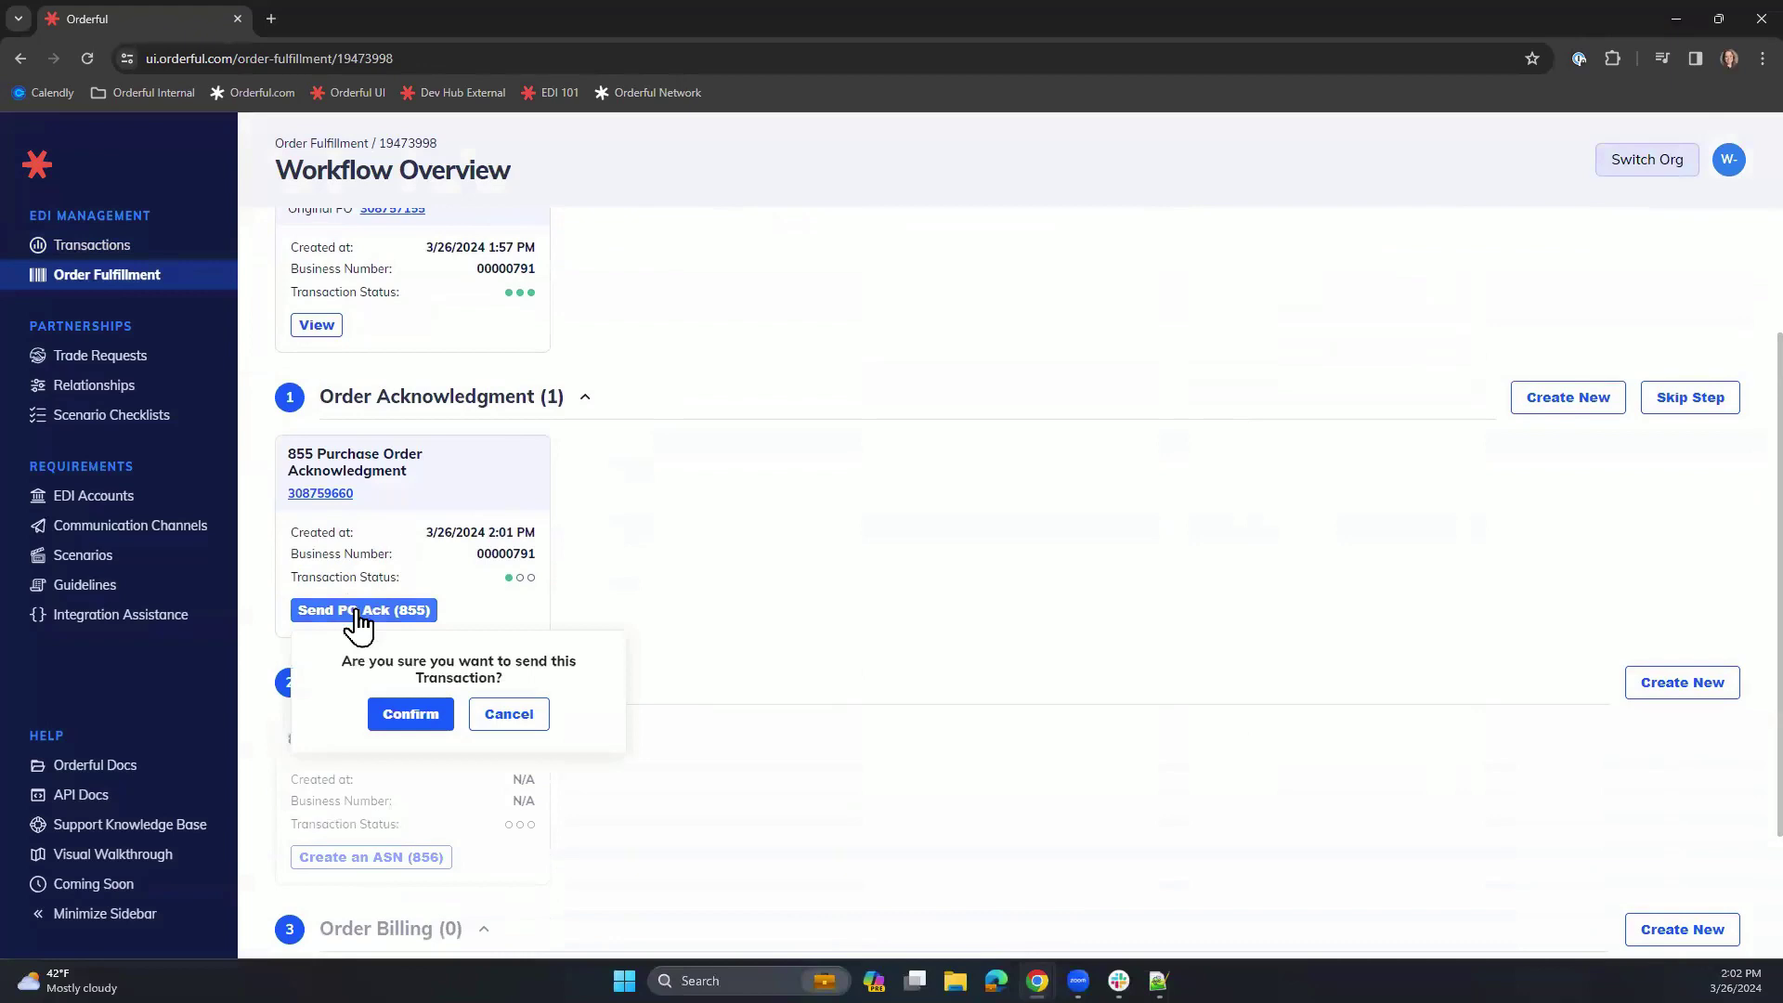
{"action": "left_click", "coordinate": [409, 714]}
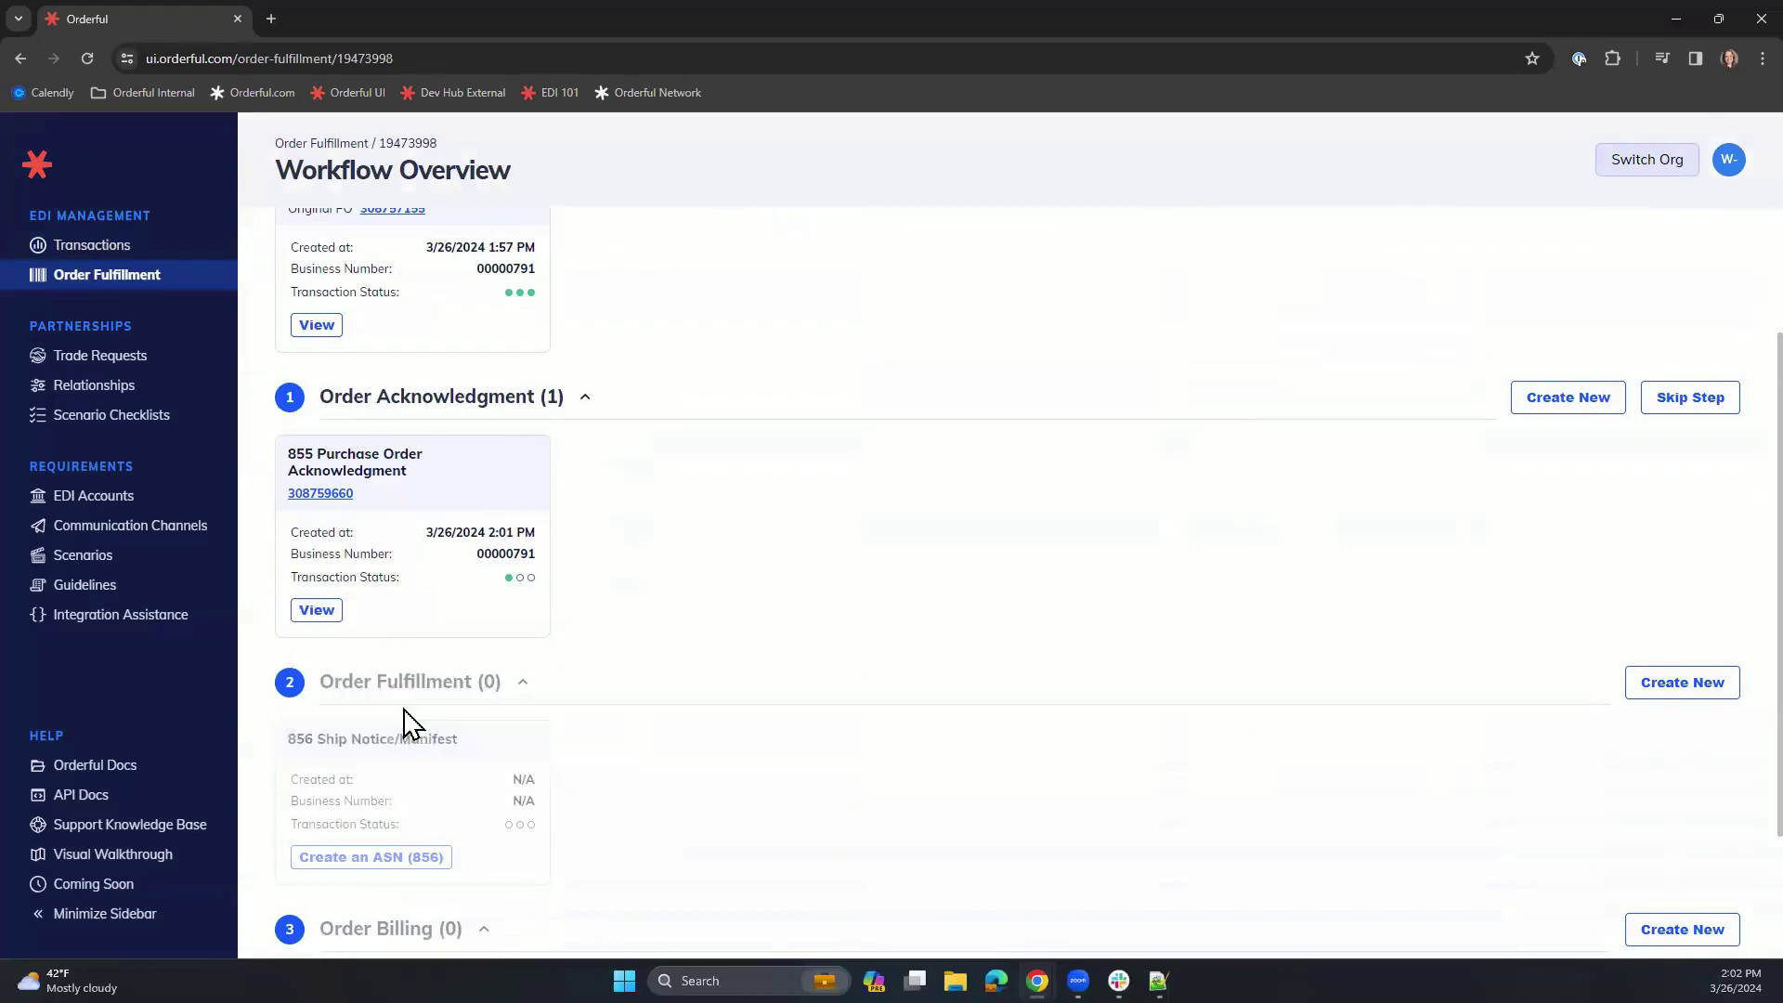
{"action": "scroll", "coordinate": [892, 628], "scroll_direction": "down", "scroll_amount": 2}
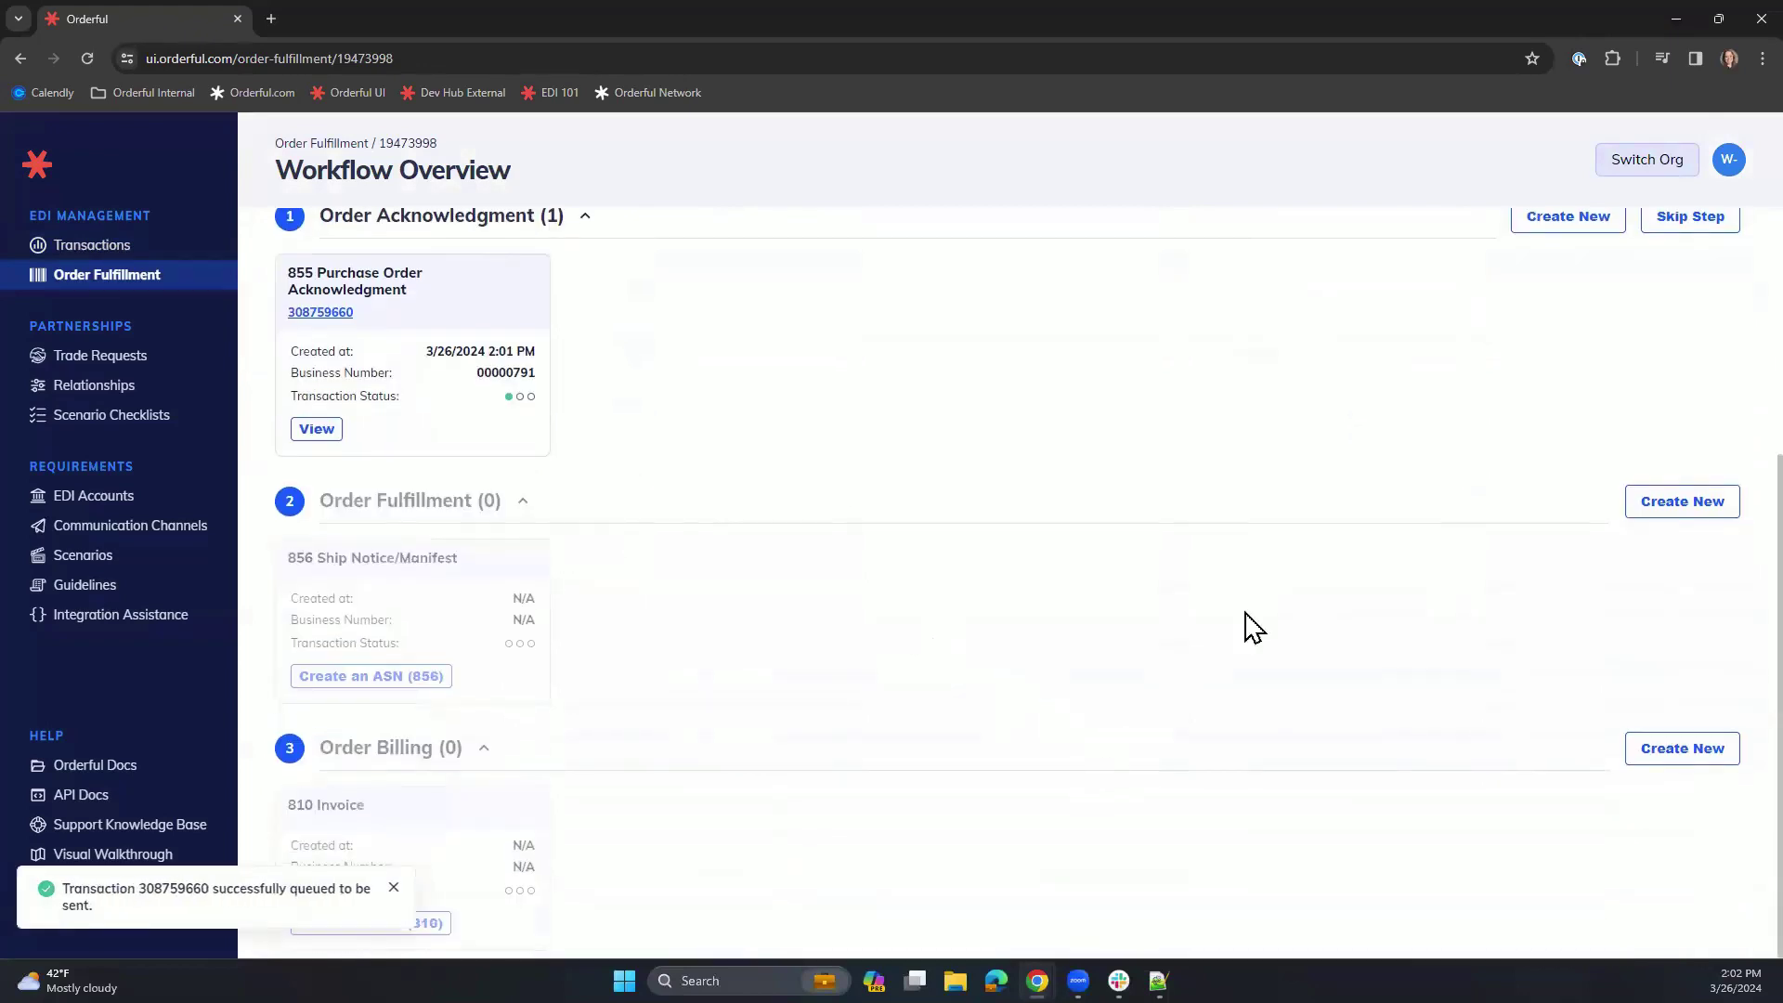
Start 856 Ship Notice 308760092 for the order and fill in Shipment ID 12345
{"action": "left_click", "coordinate": [1685, 506]}
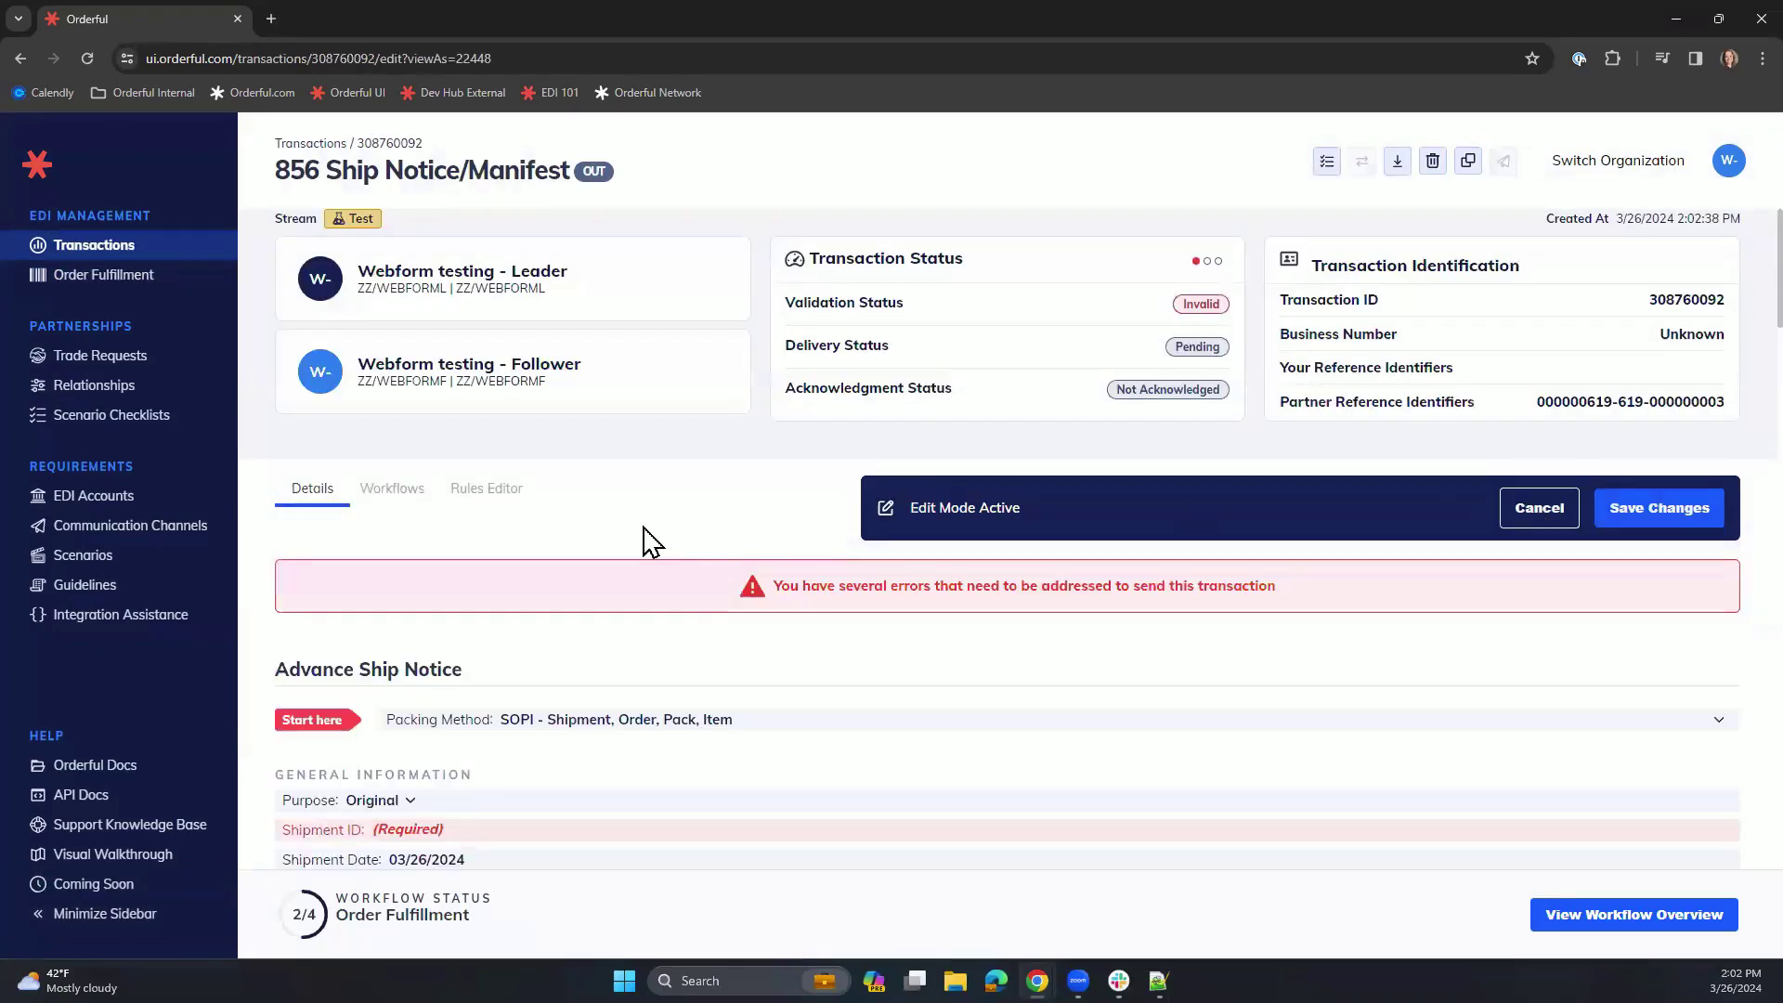
{"action": "scroll", "coordinate": [647, 542], "scroll_direction": "down", "scroll_amount": 2}
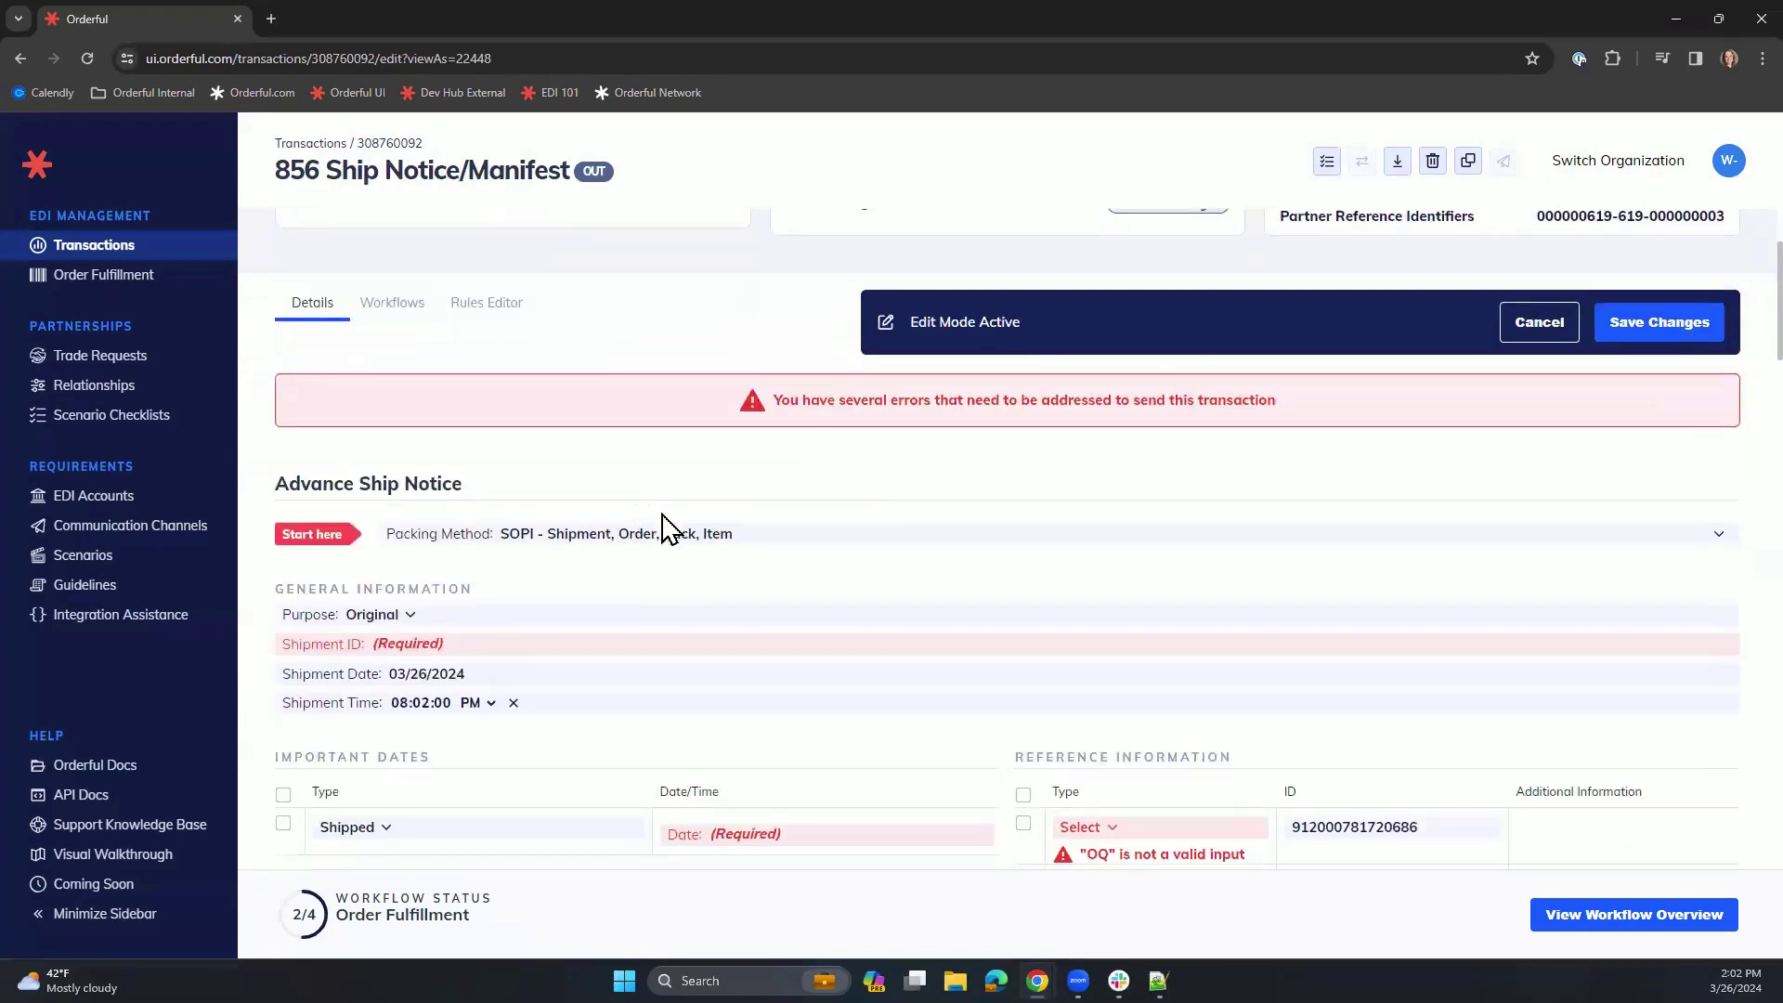
{"action": "scroll", "coordinate": [661, 520], "scroll_direction": "down", "scroll_amount": 2}
{"action": "scroll", "coordinate": [661, 520], "scroll_direction": "down", "scroll_amount": 2}
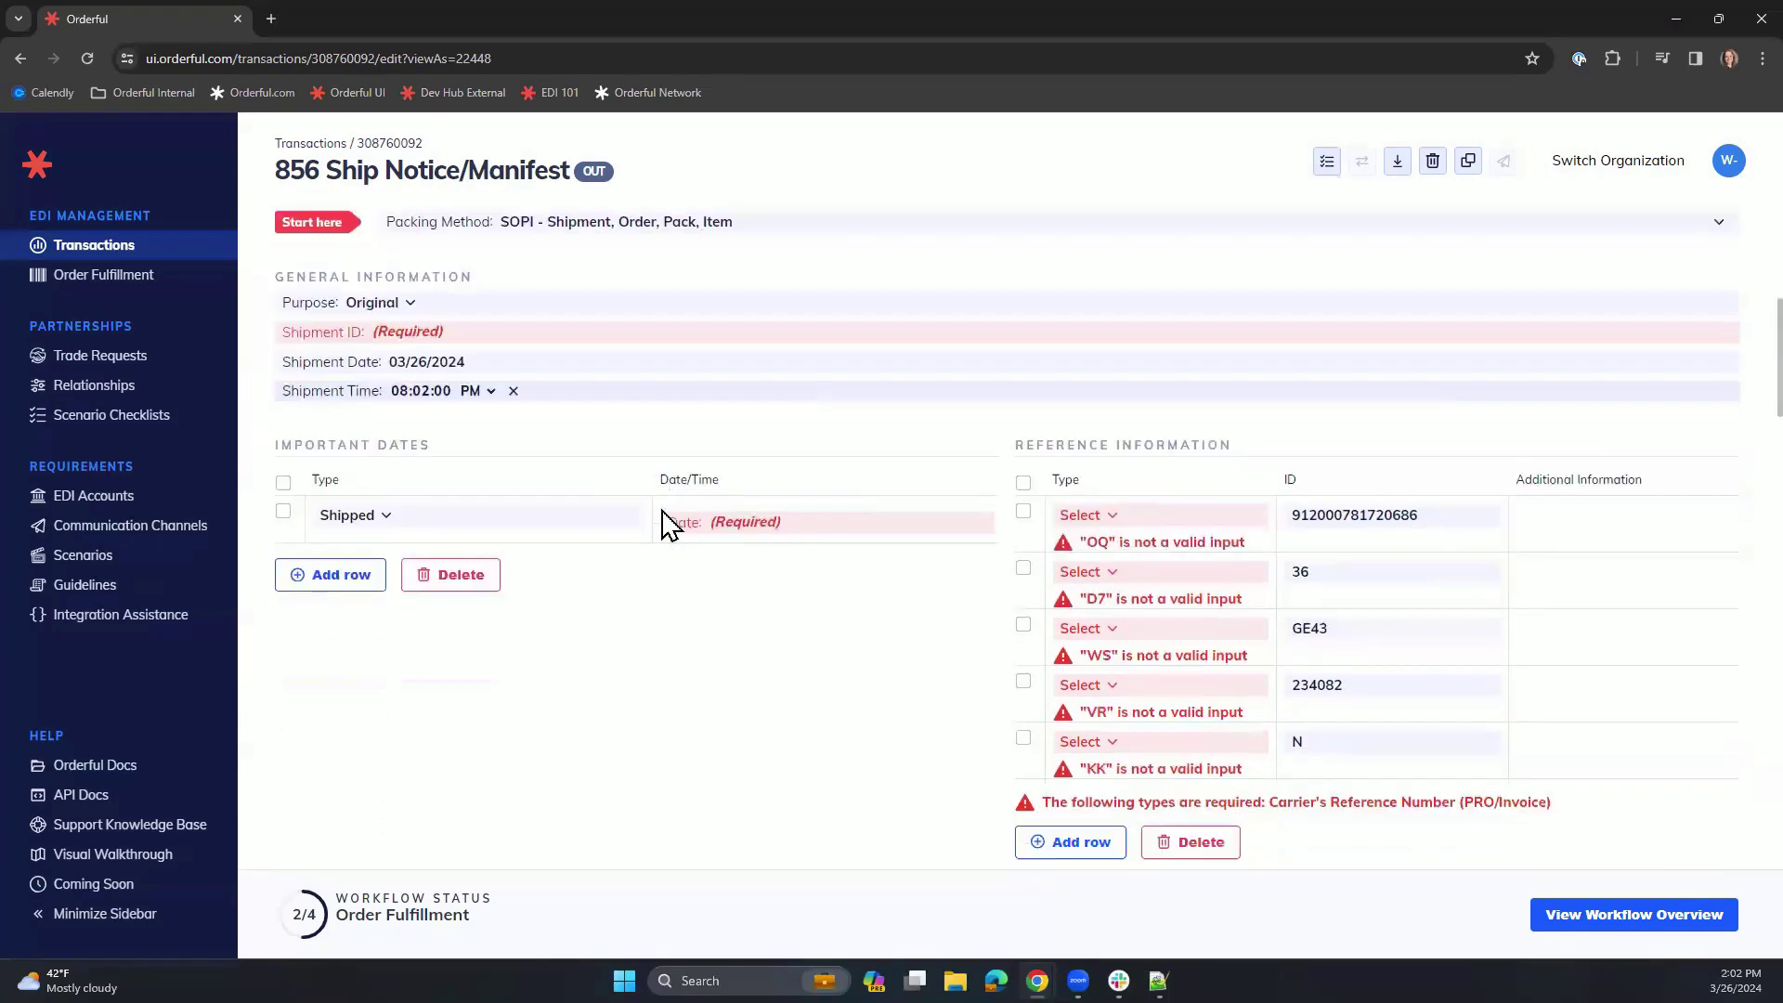
{"action": "scroll", "coordinate": [693, 529], "scroll_direction": "down", "scroll_amount": 2}
{"action": "scroll", "coordinate": [729, 520], "scroll_direction": "down", "scroll_amount": 7}
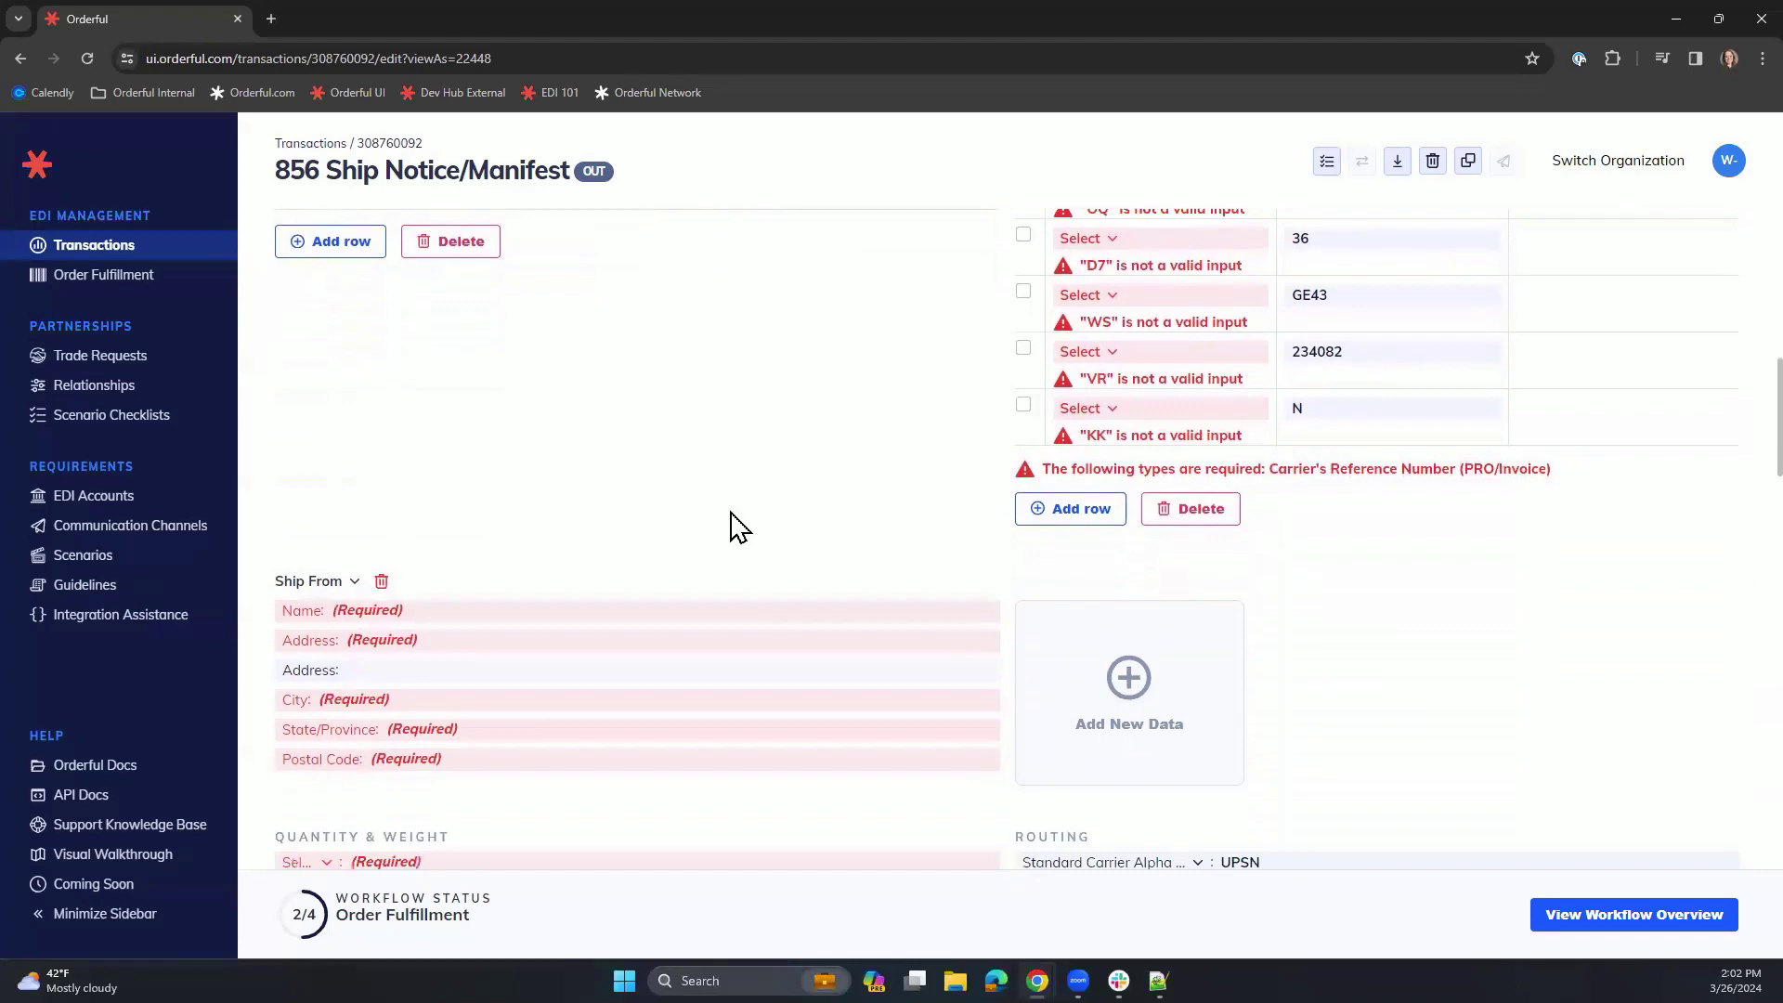
{"action": "scroll", "coordinate": [734, 536], "scroll_direction": "down", "scroll_amount": 9}
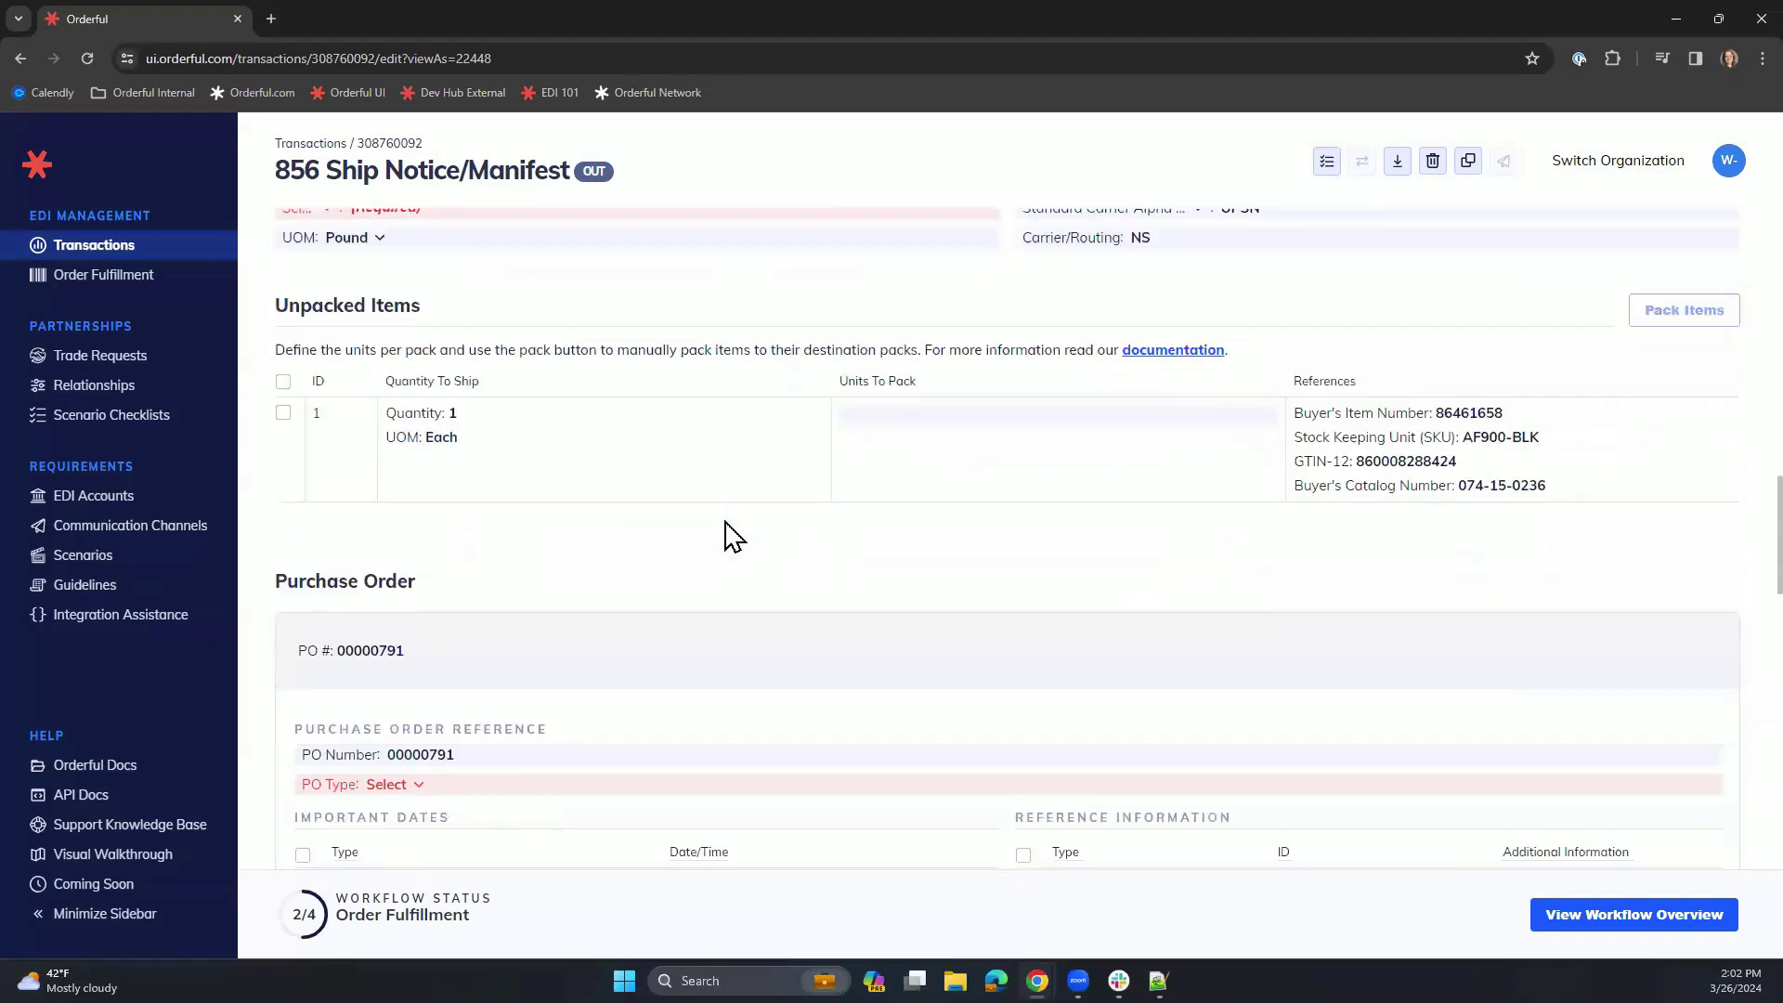
{"action": "scroll", "coordinate": [734, 537], "scroll_direction": "down", "scroll_amount": 9}
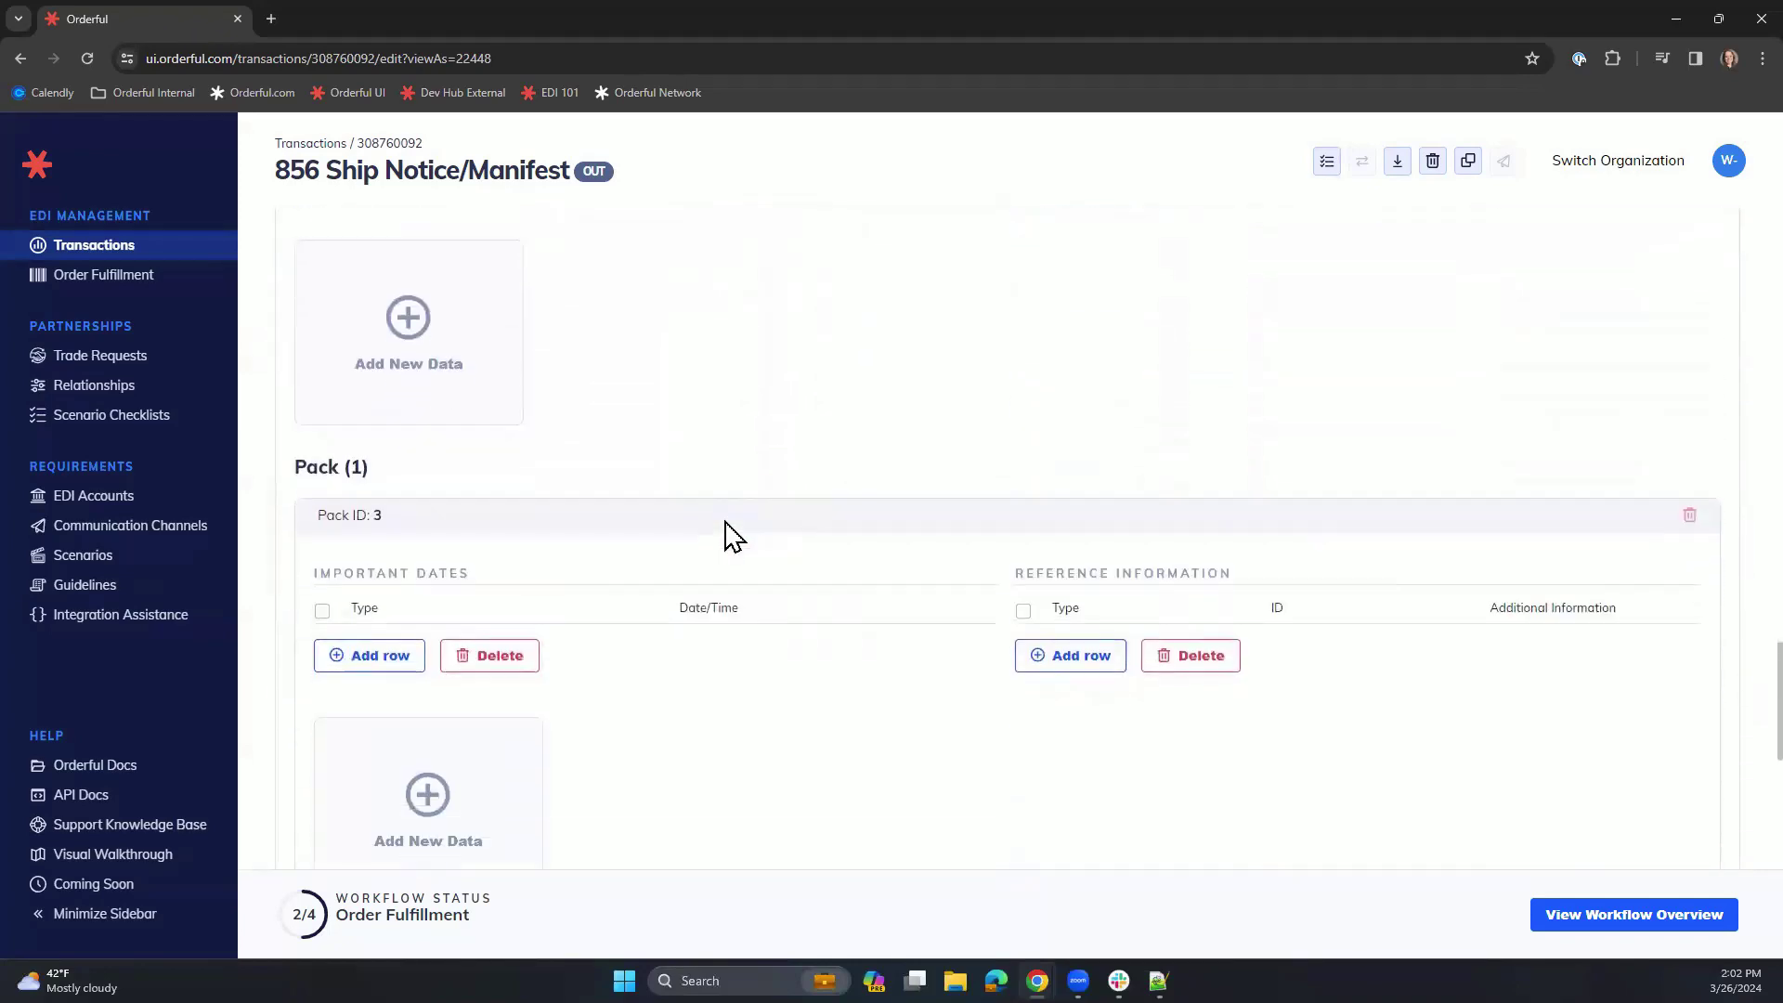
{"action": "scroll", "coordinate": [729, 534], "scroll_direction": "up", "scroll_amount": 17}
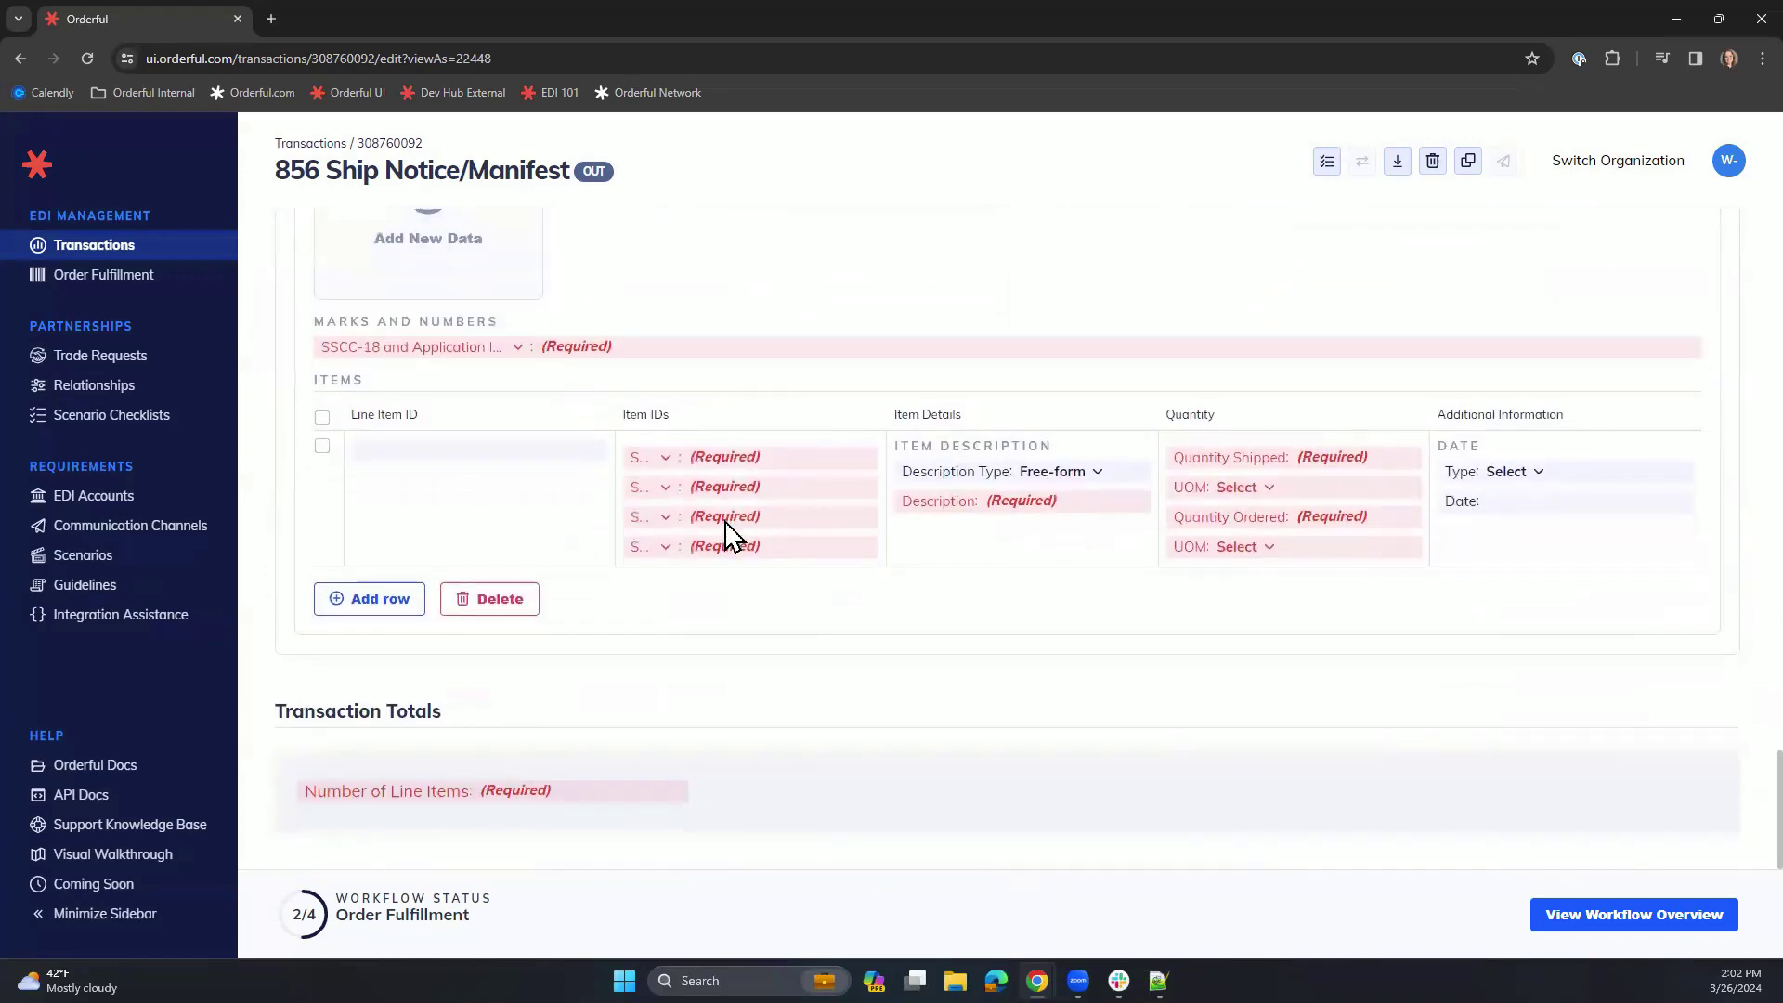
{"action": "scroll", "coordinate": [731, 493], "scroll_direction": "up", "scroll_amount": 15}
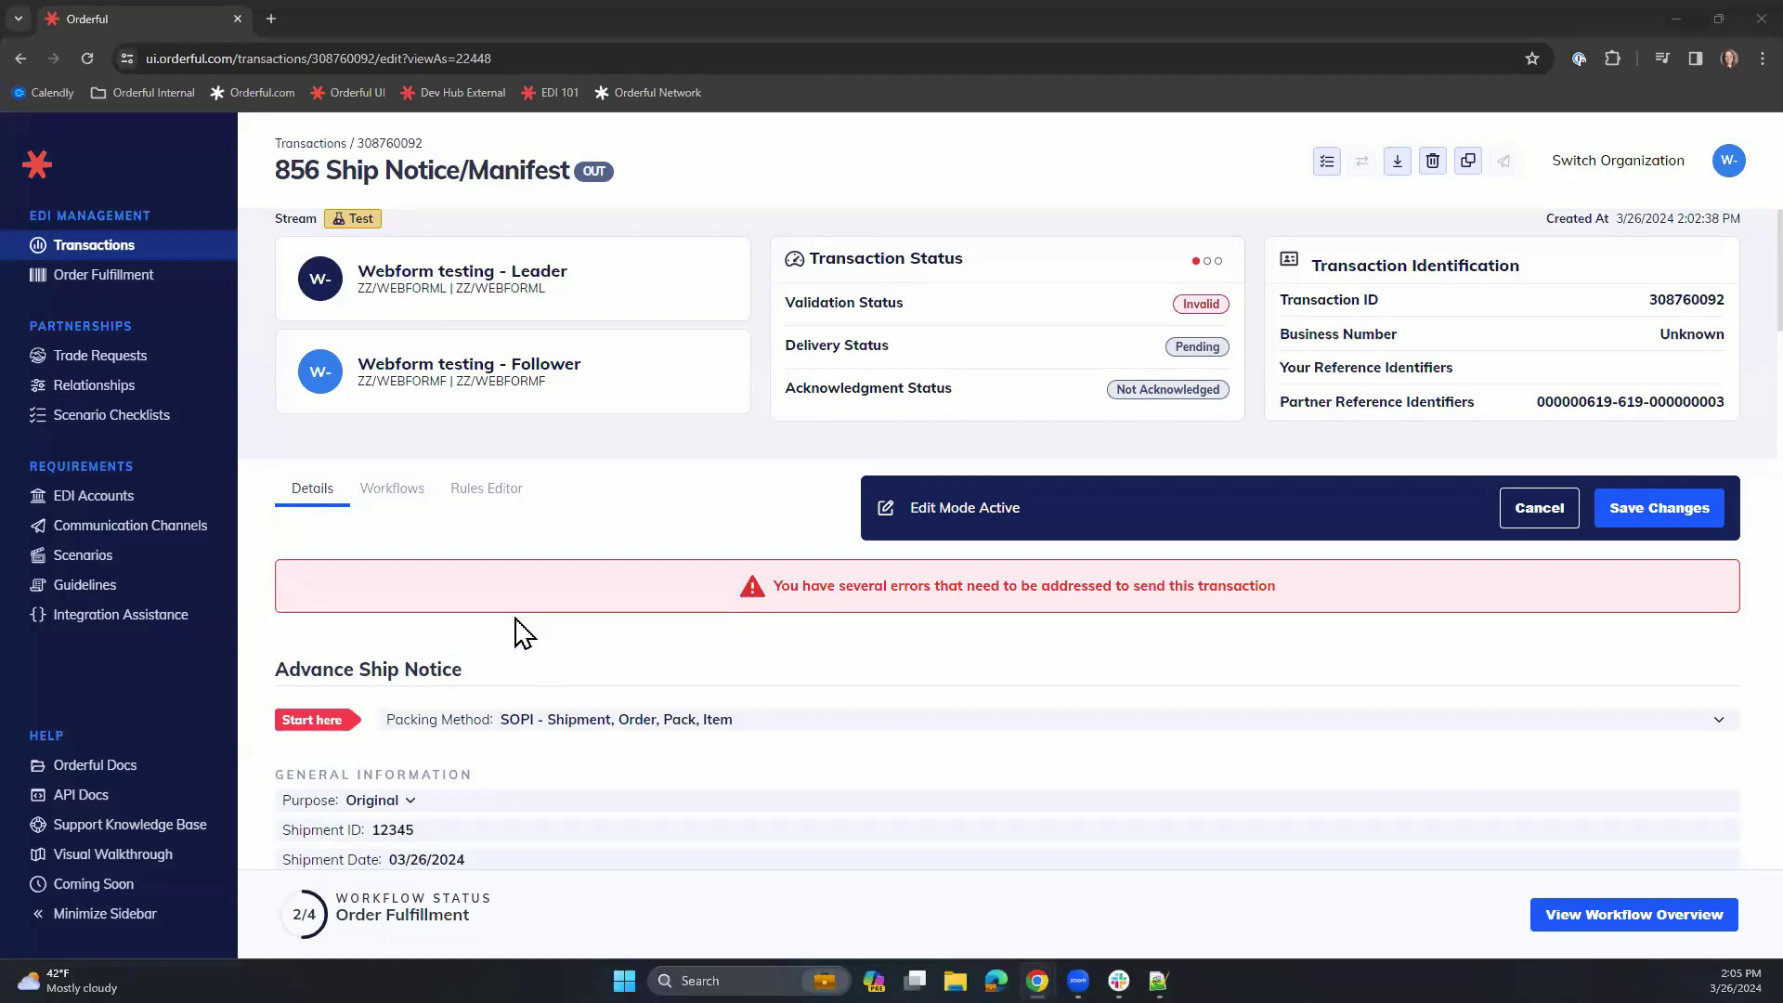
Check the 856 packing method options, then save the ship notice so it validates as Valid
{"action": "left_click", "coordinate": [583, 723]}
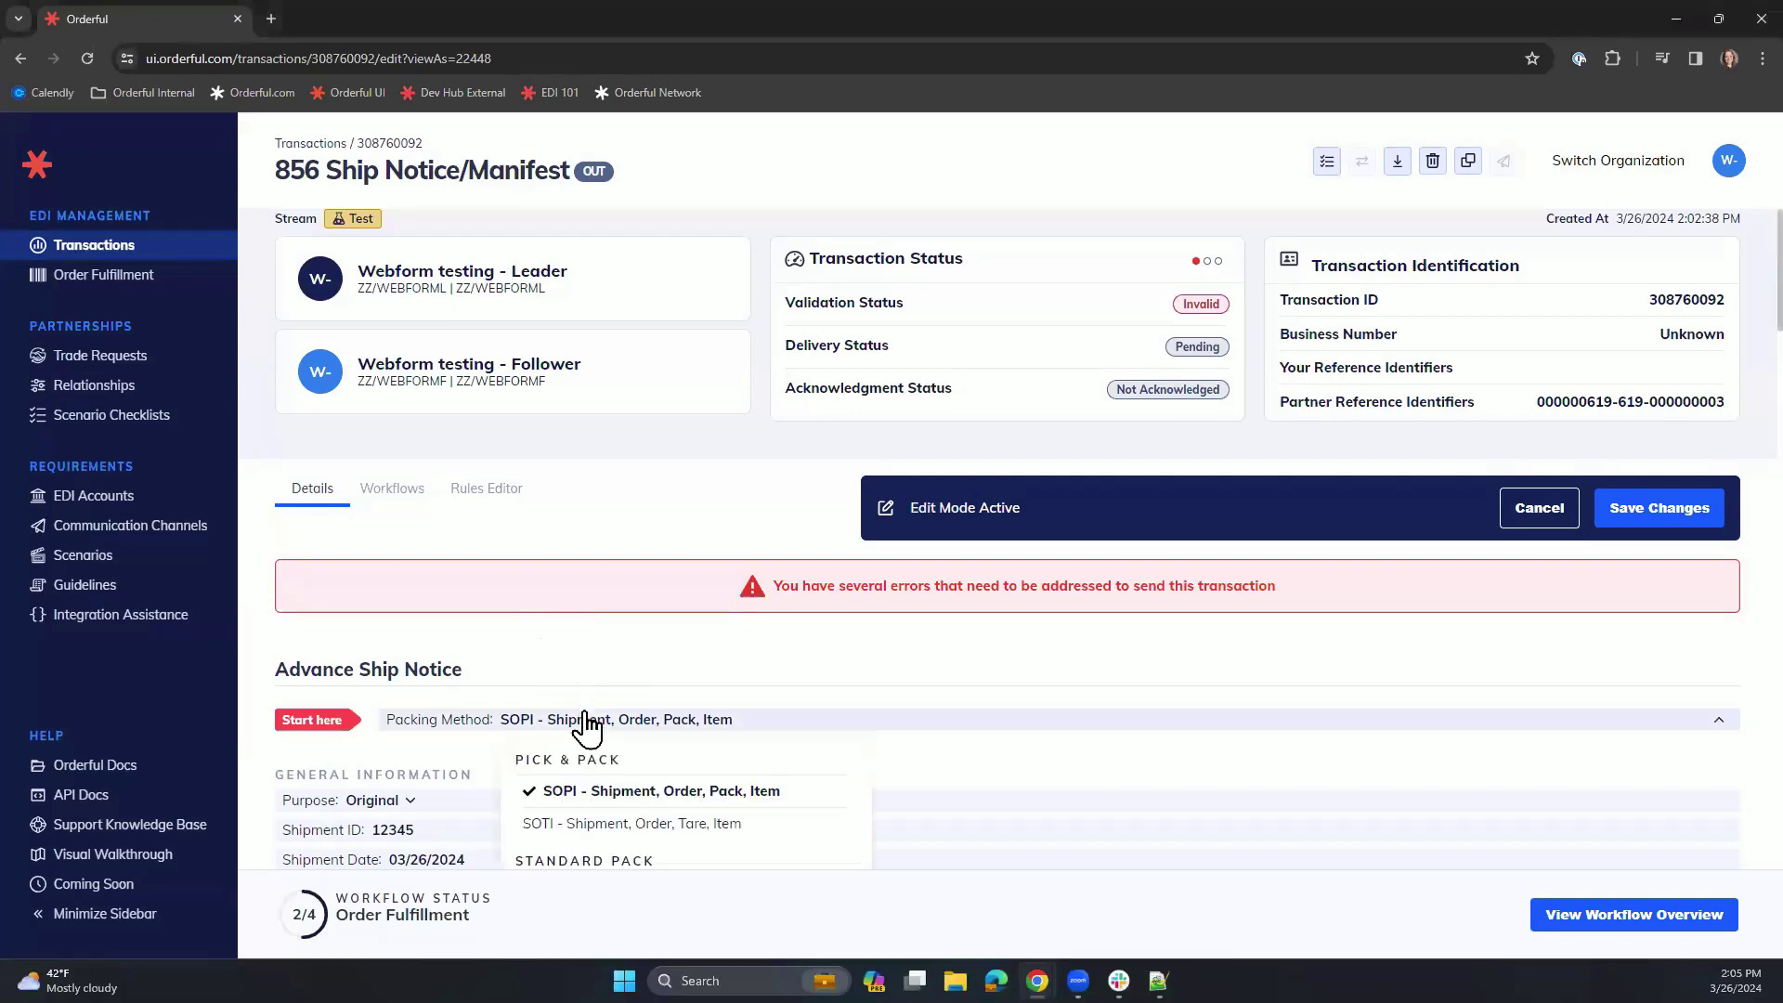
{"action": "scroll", "coordinate": [659, 784], "scroll_direction": "down", "scroll_amount": 6}
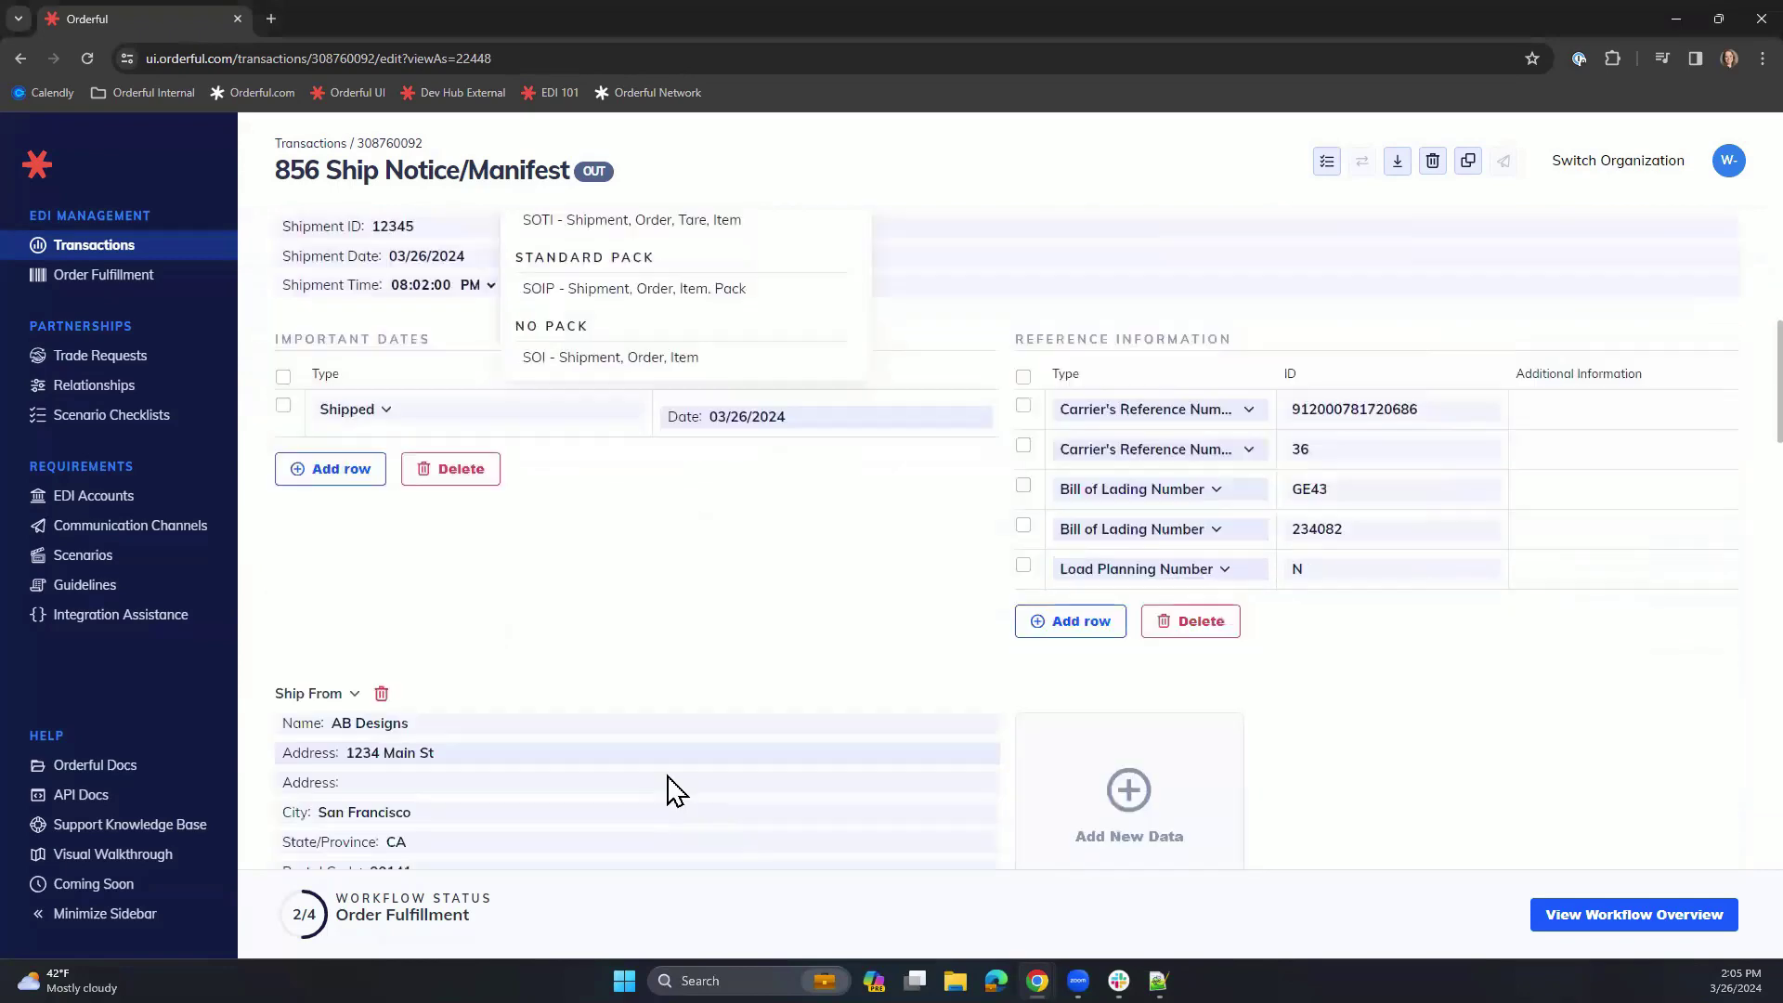
{"action": "scroll", "coordinate": [669, 789], "scroll_direction": "down", "scroll_amount": 15}
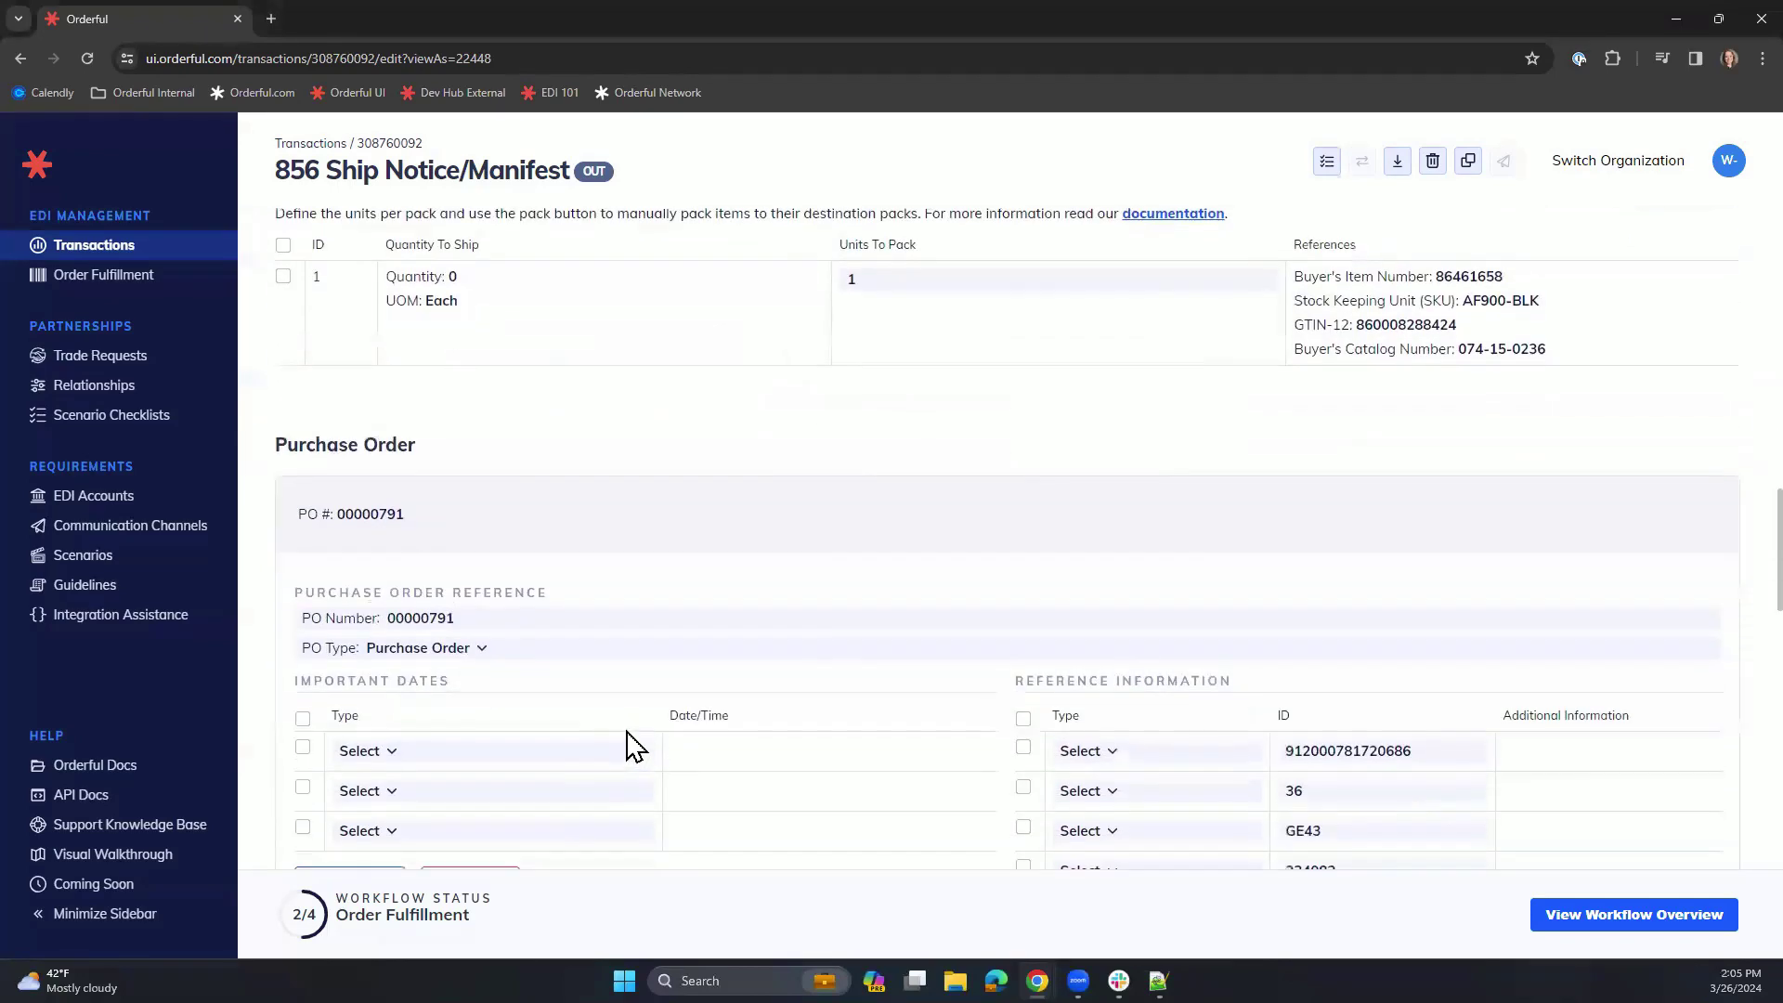
{"action": "scroll", "coordinate": [668, 650], "scroll_direction": "down", "scroll_amount": 15}
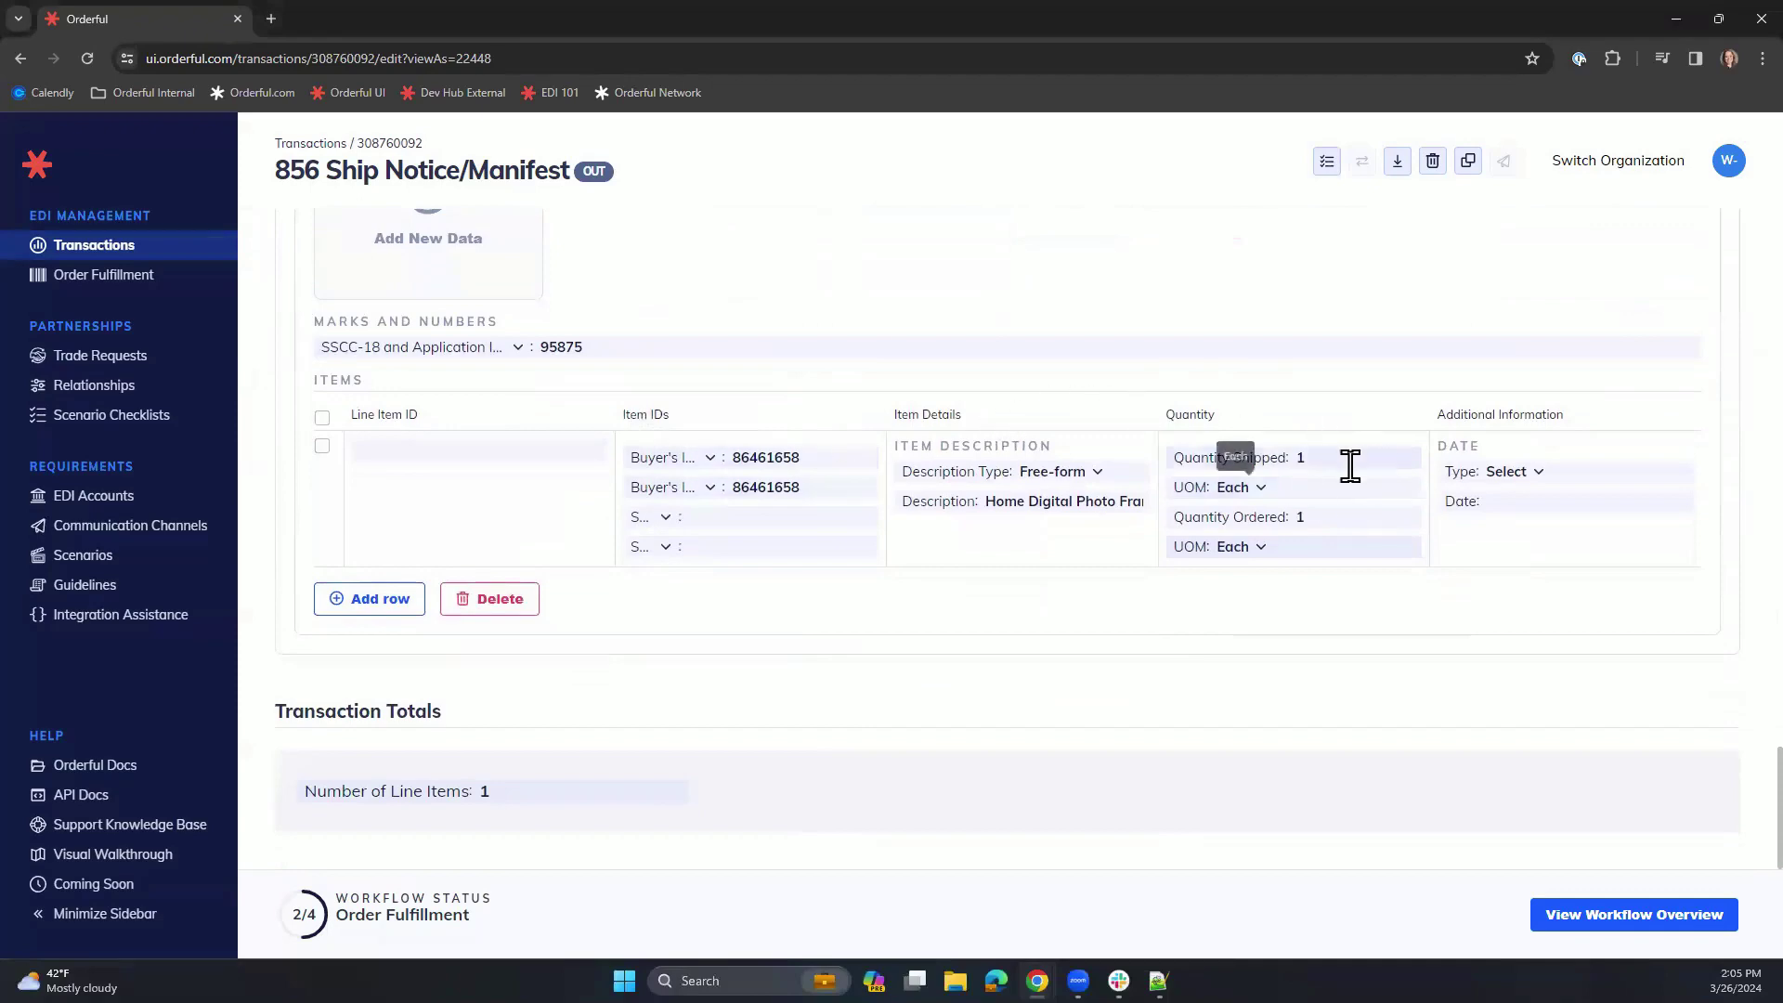
{"action": "scroll", "coordinate": [1309, 711], "scroll_direction": "up", "scroll_amount": 4}
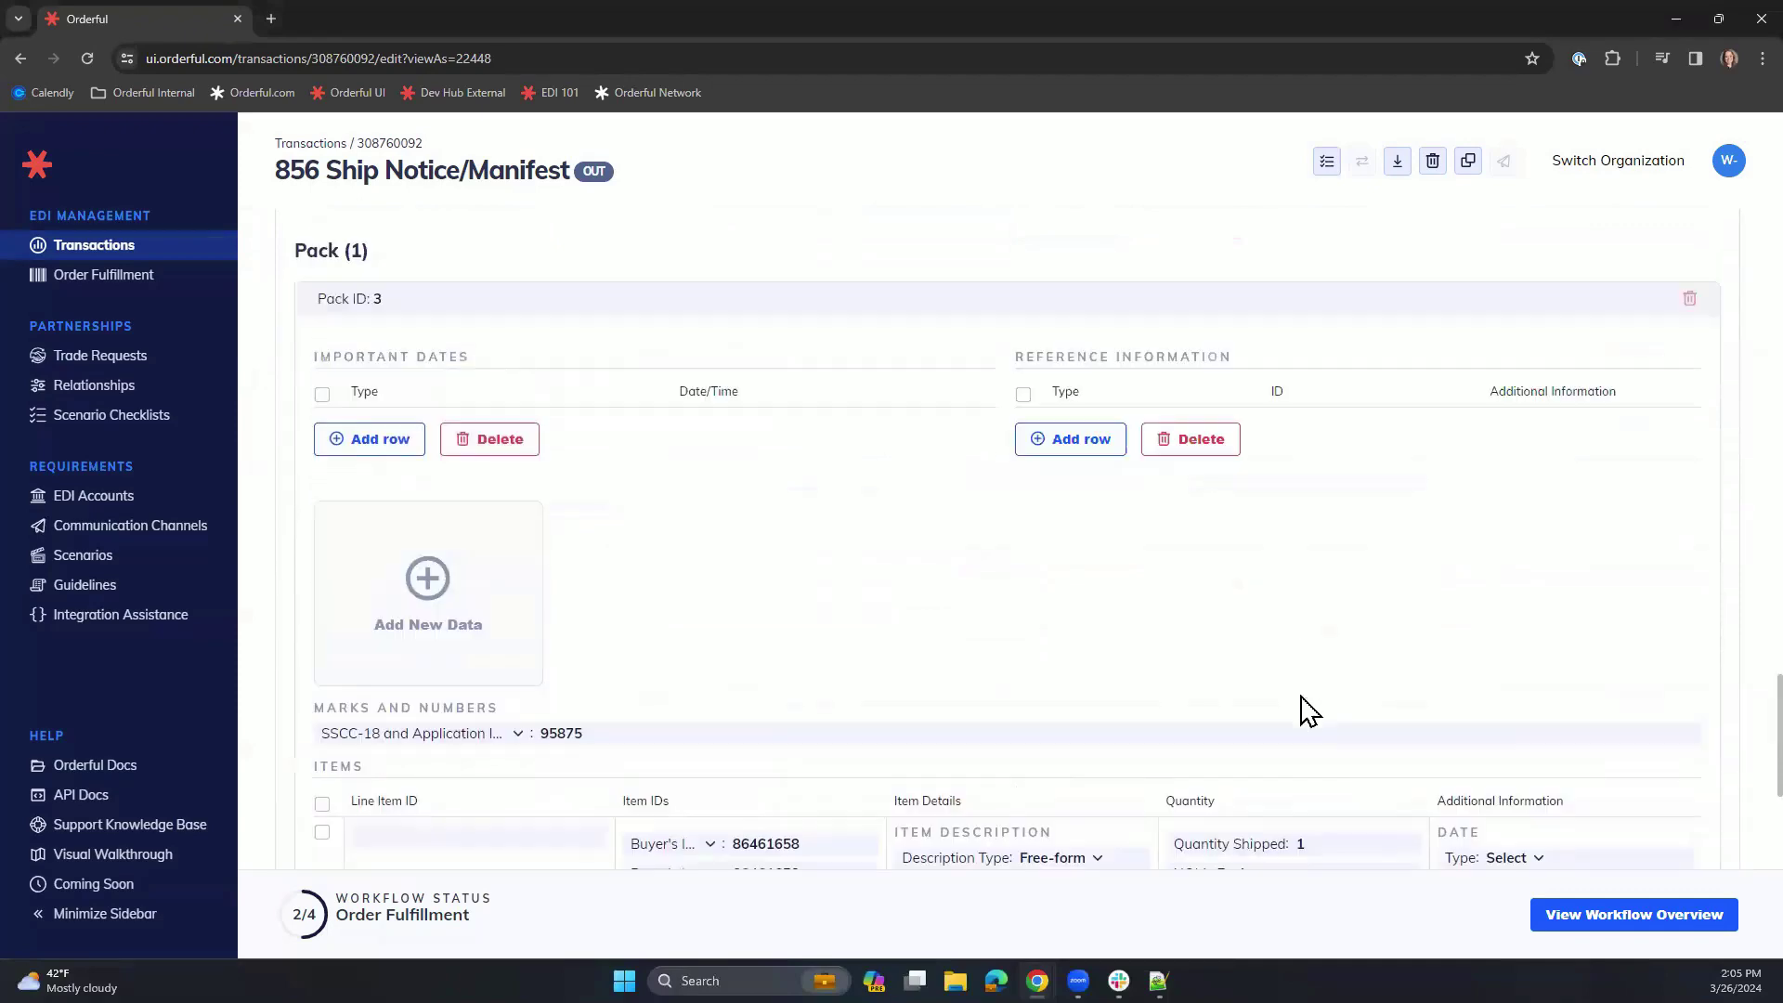
{"action": "scroll", "coordinate": [1309, 710], "scroll_direction": "up", "scroll_amount": 15}
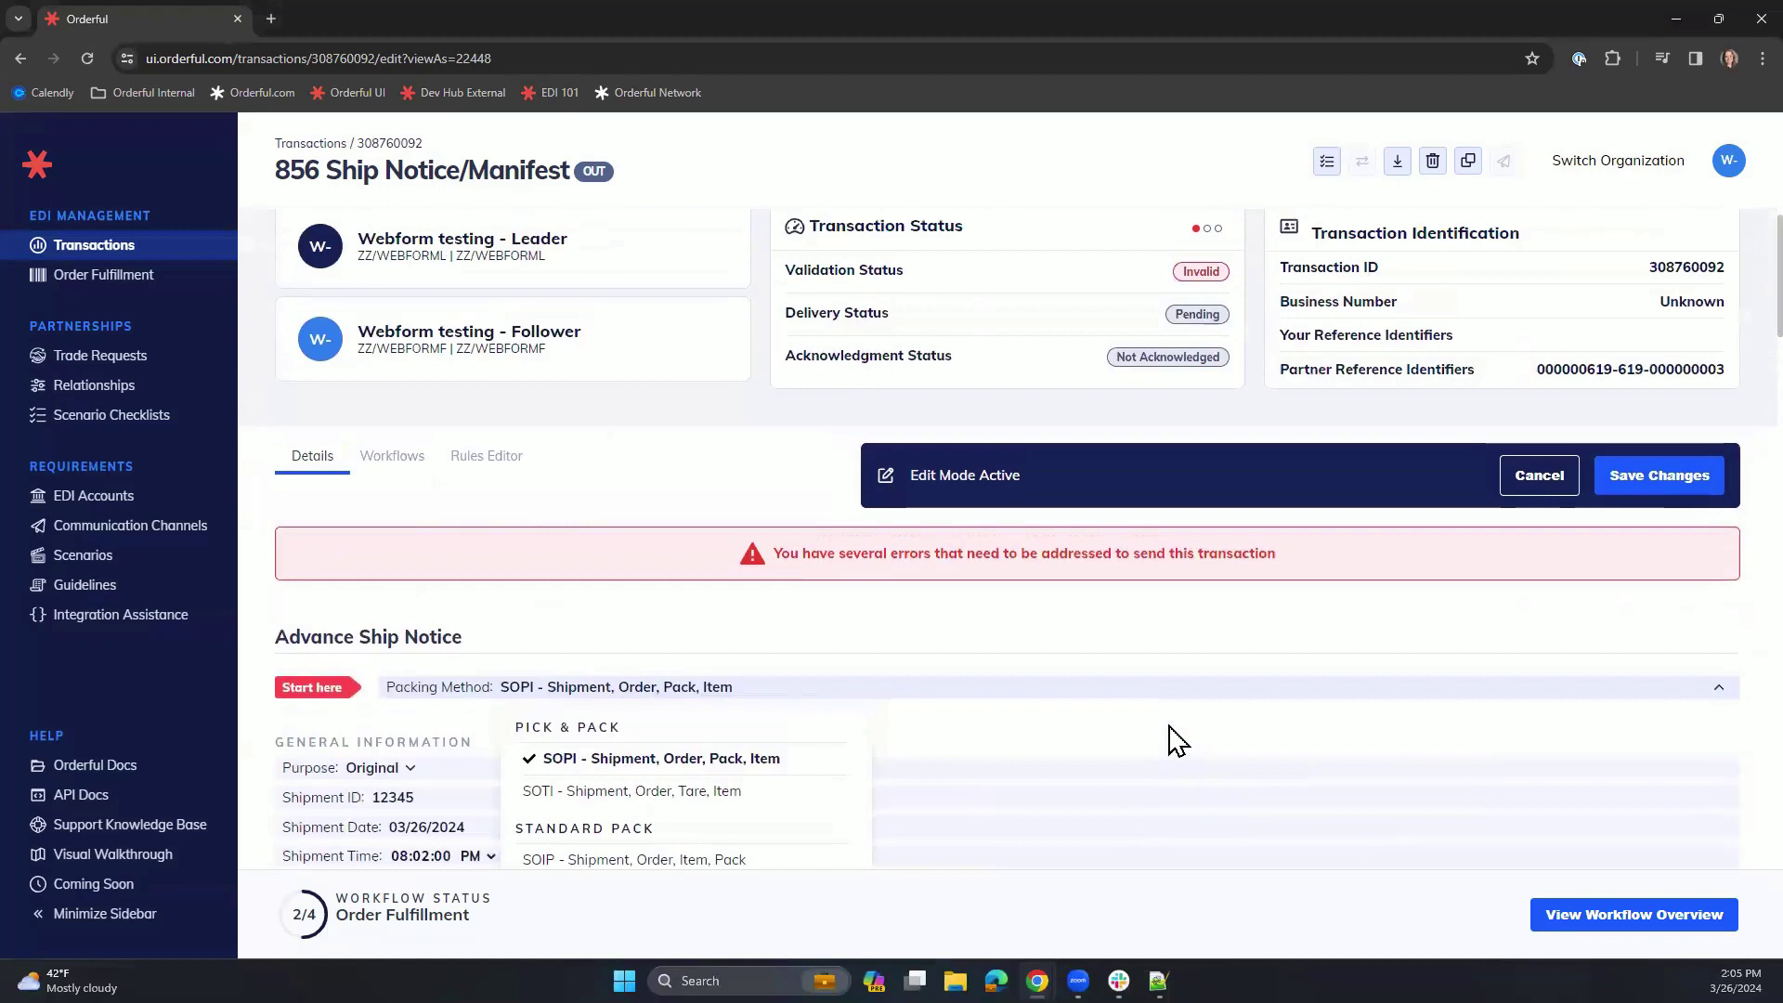
{"action": "left_click", "coordinate": [1655, 511]}
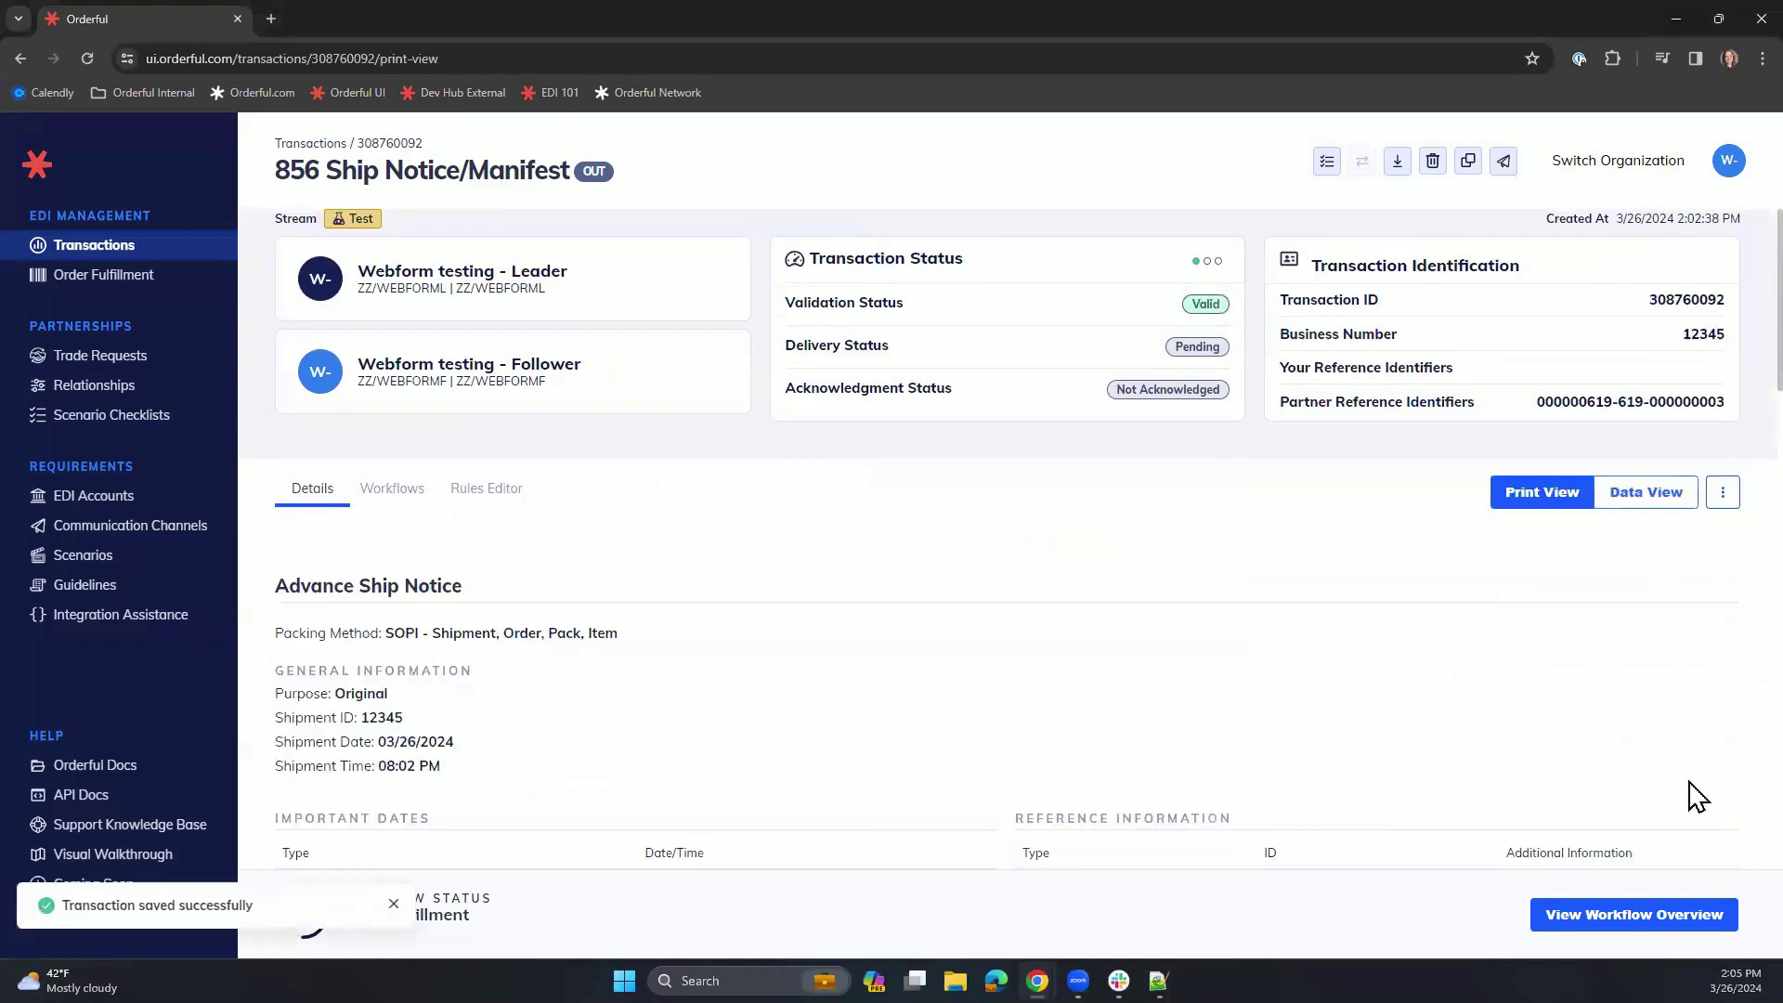
Send the 856 ASN 308760092 from the workflow overview and confirm it
{"action": "left_click", "coordinate": [1663, 923]}
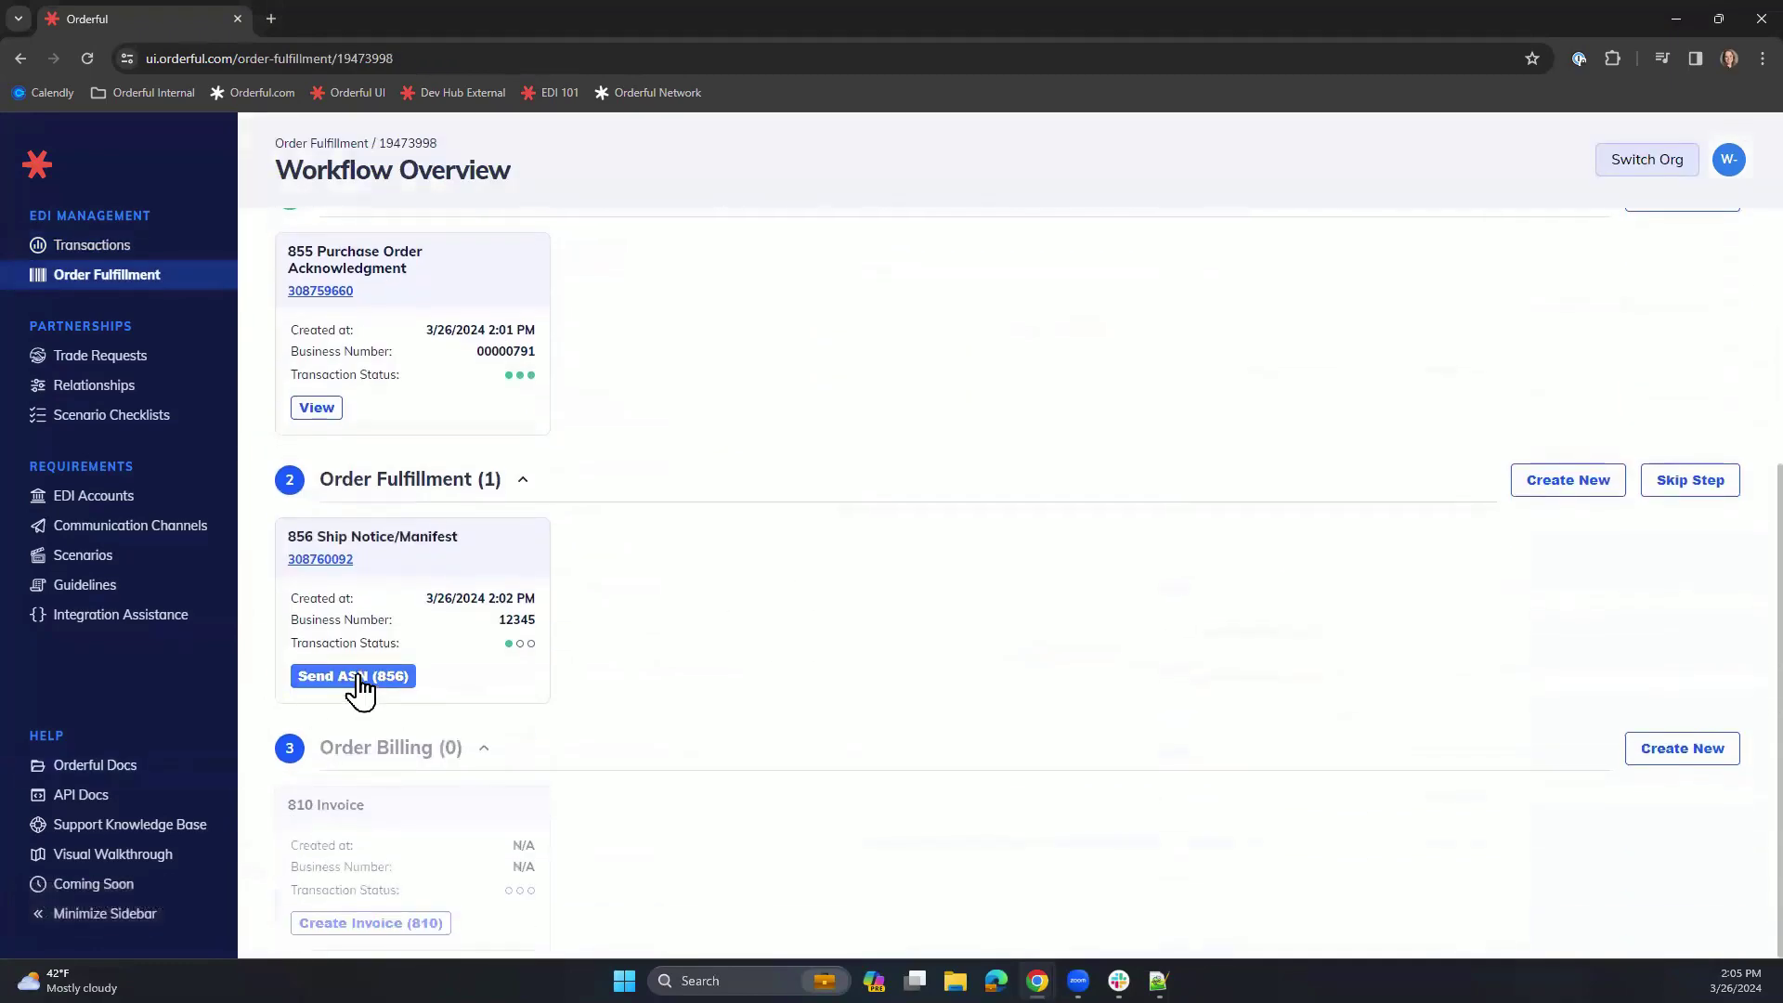
{"action": "left_click", "coordinate": [359, 678]}
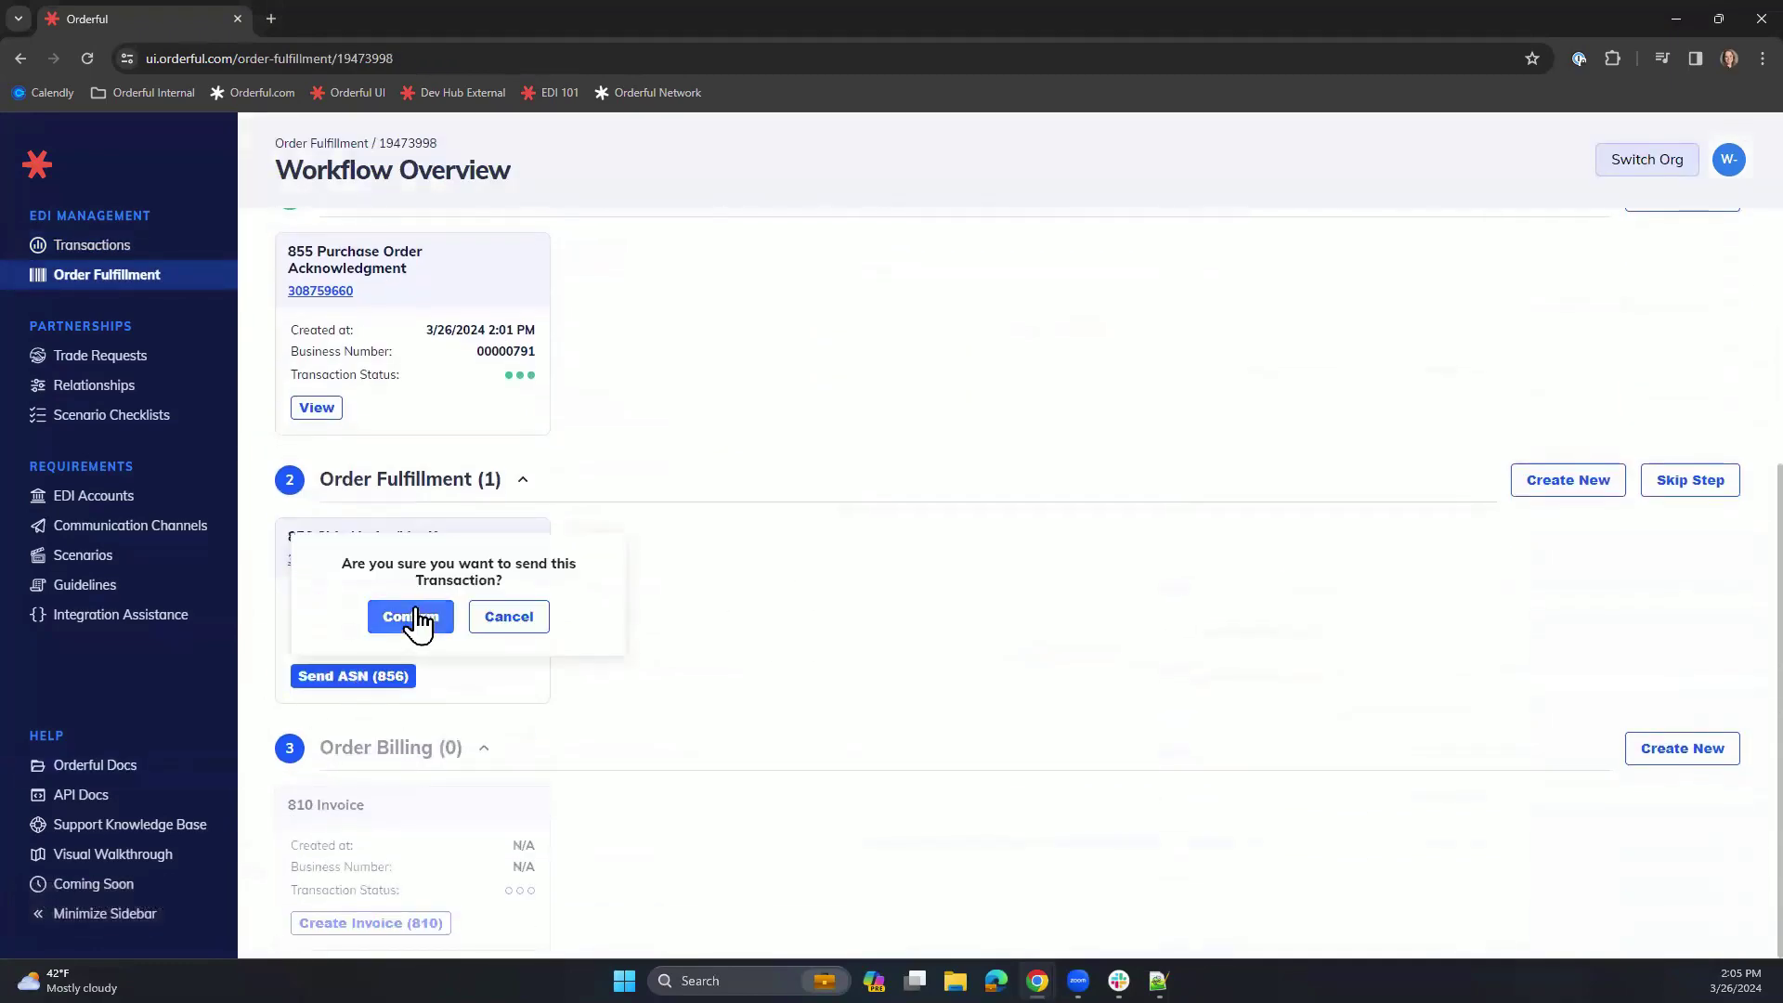
{"action": "left_click", "coordinate": [414, 617]}
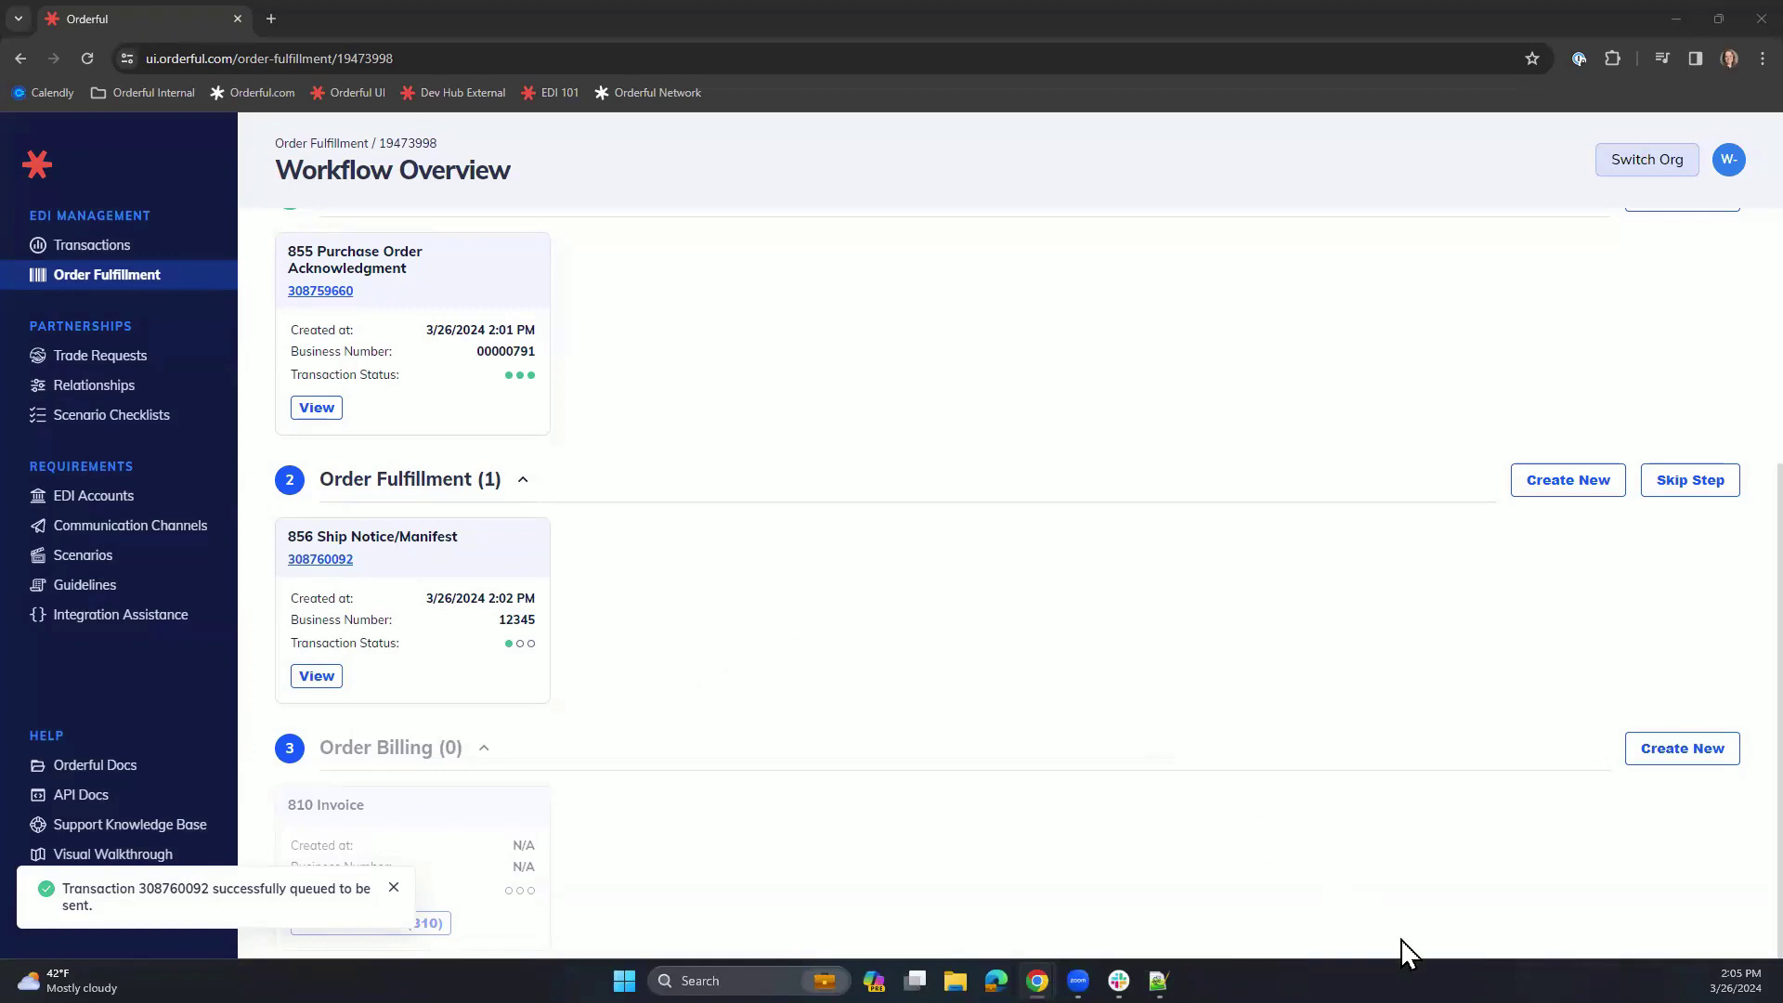
Create 810 Invoice 308761580 under Order Billing and review its parties, line item and totals
{"action": "left_click", "coordinate": [1700, 760]}
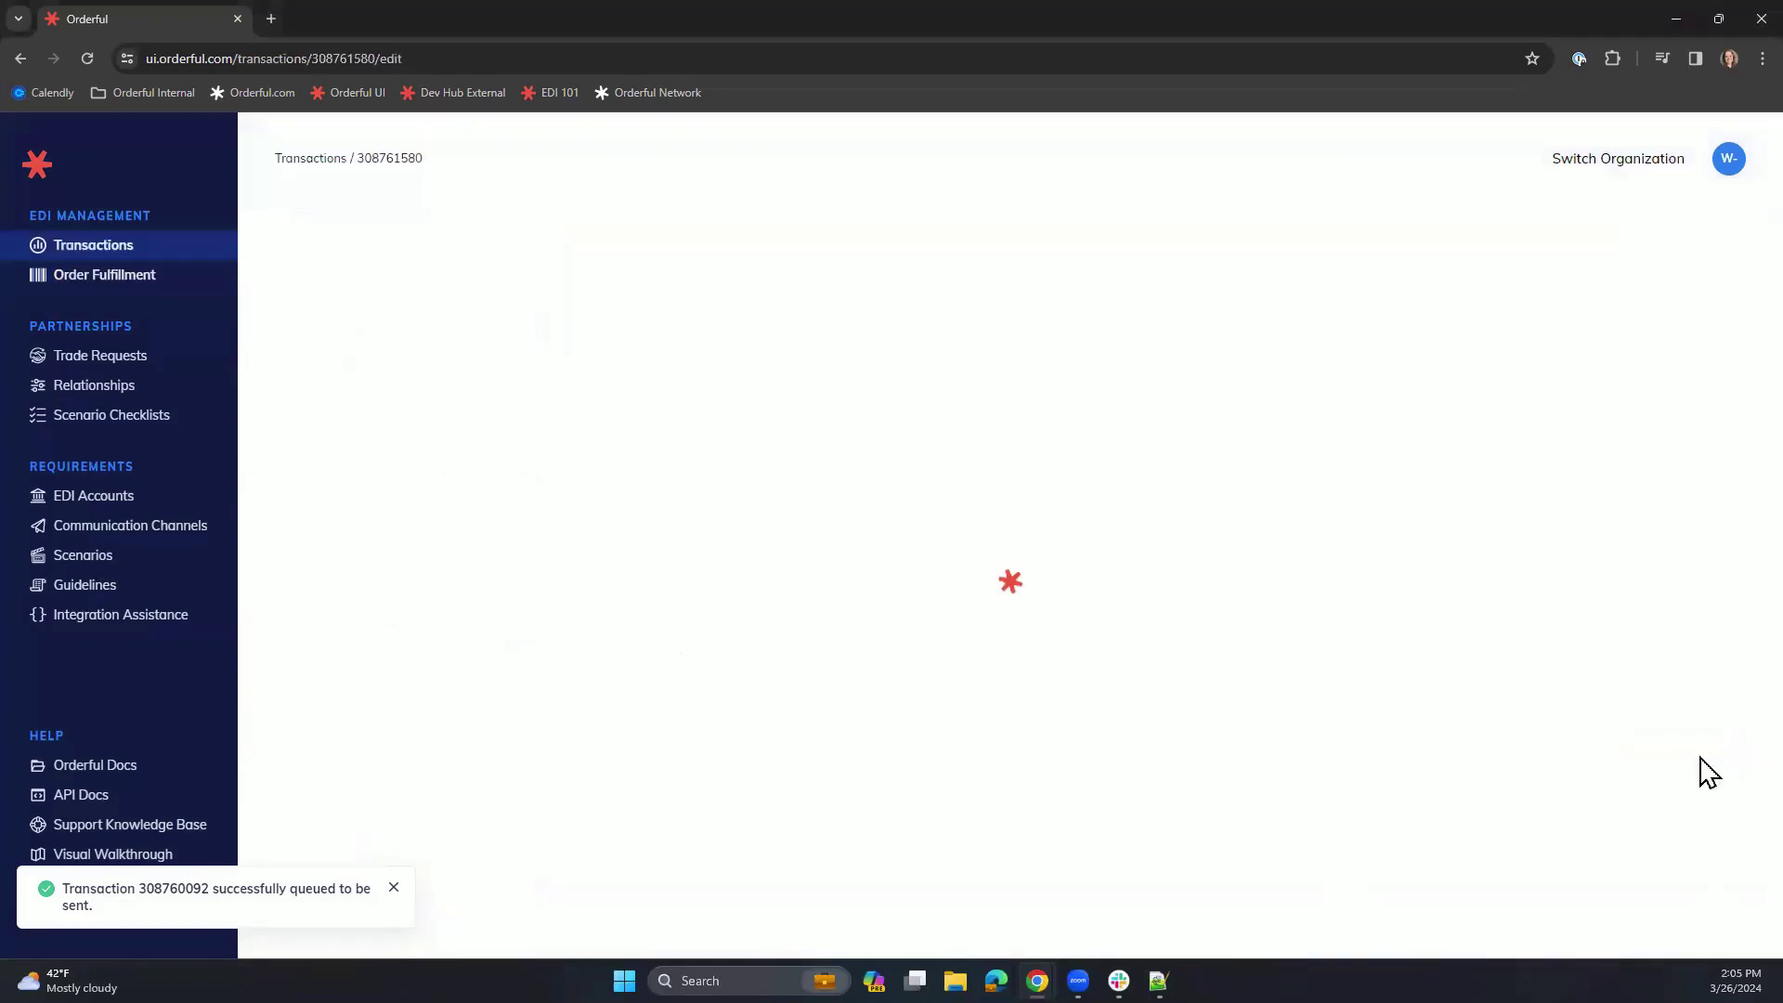
{"action": "scroll", "coordinate": [654, 517], "scroll_direction": "down", "scroll_amount": 2}
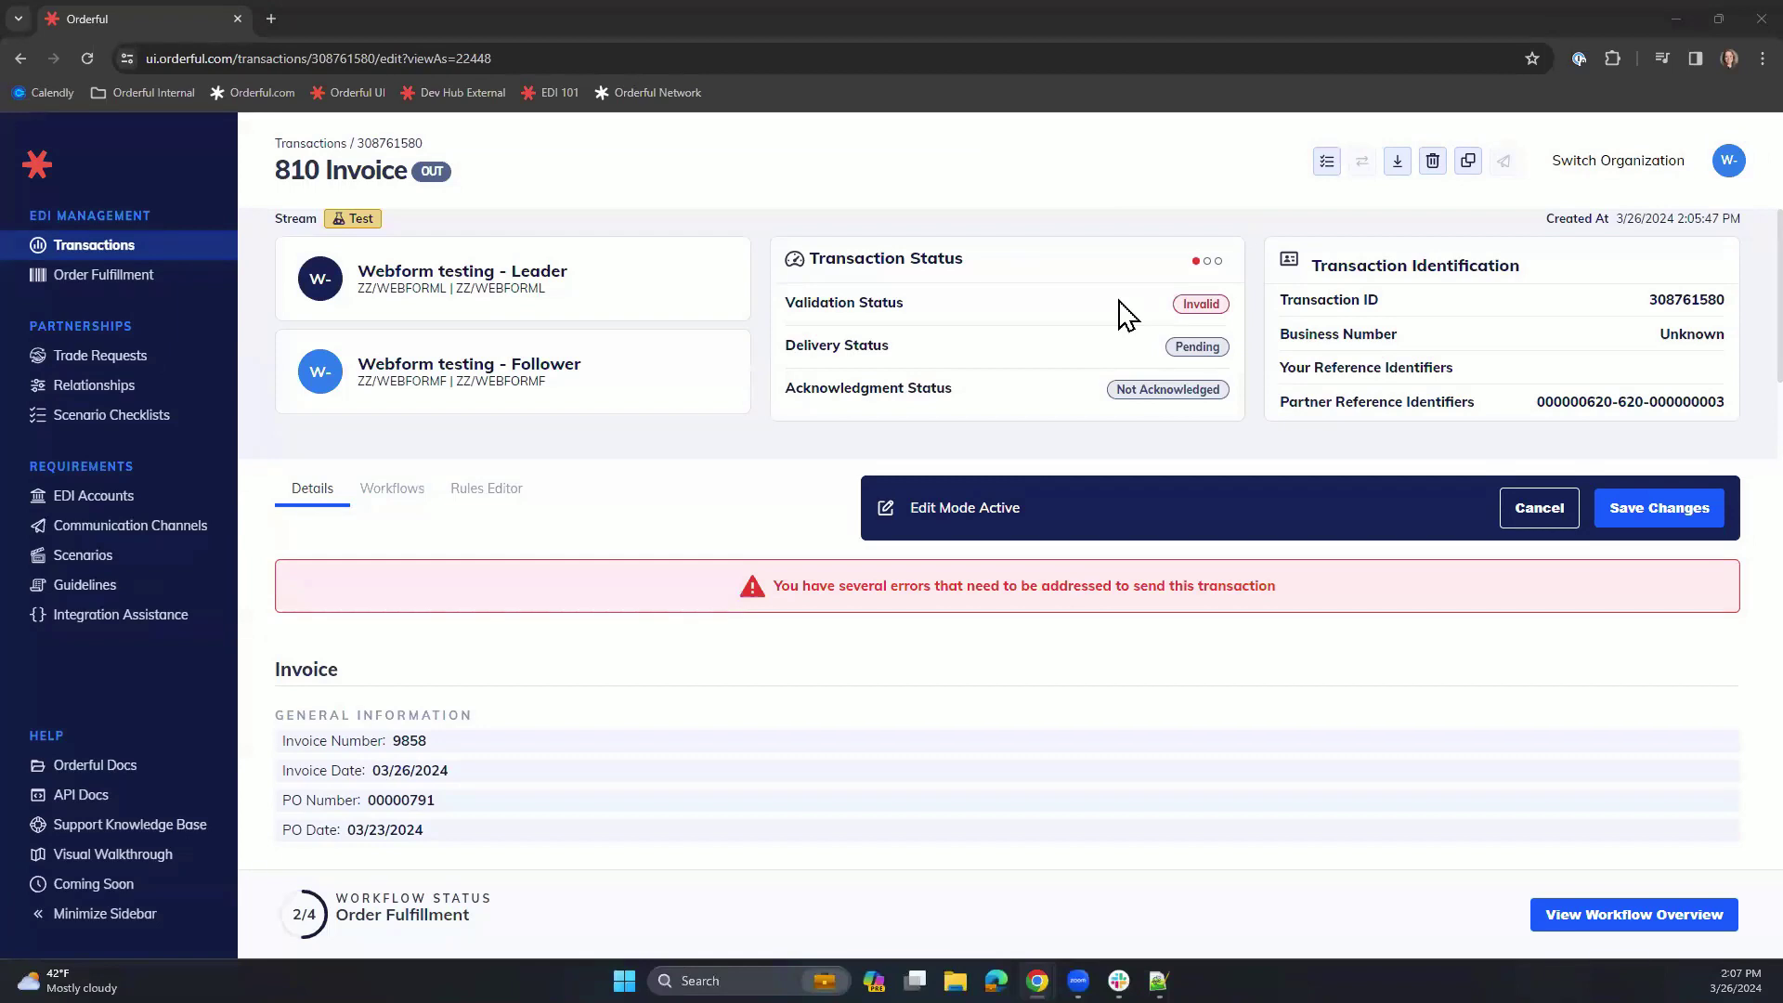
{"action": "scroll", "coordinate": [1125, 316], "scroll_direction": "down", "scroll_amount": 5}
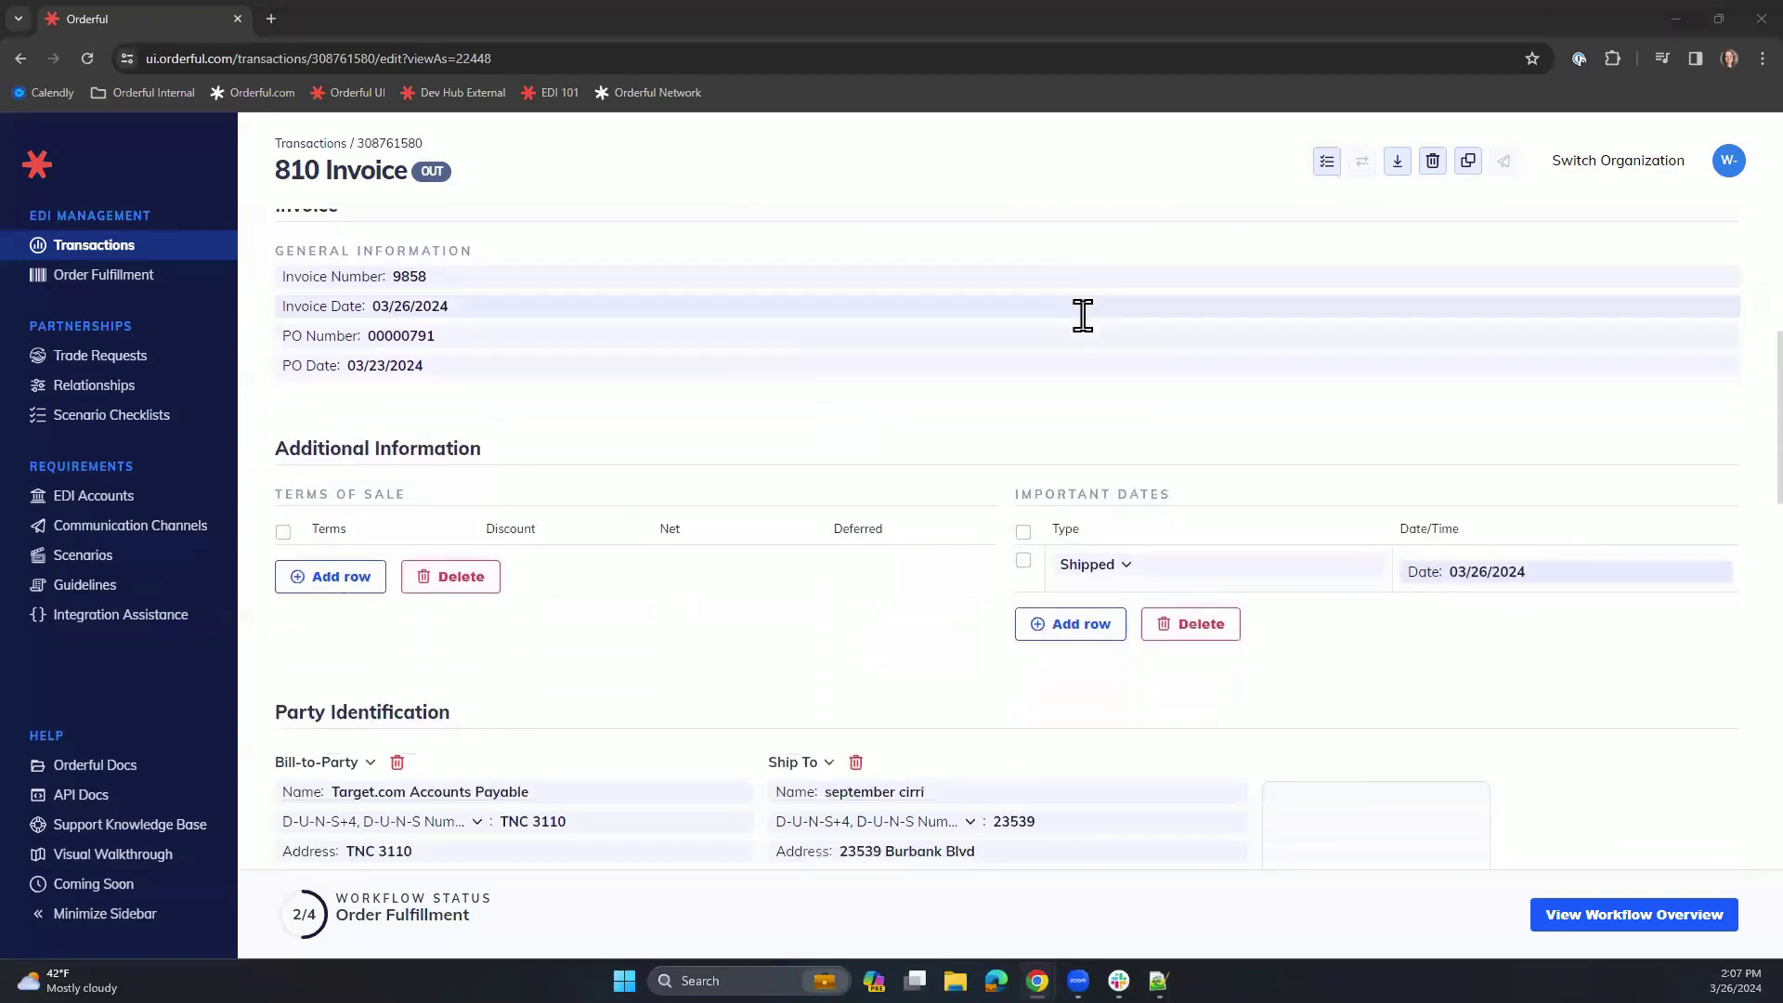
{"action": "scroll", "coordinate": [697, 358], "scroll_direction": "down", "scroll_amount": 3}
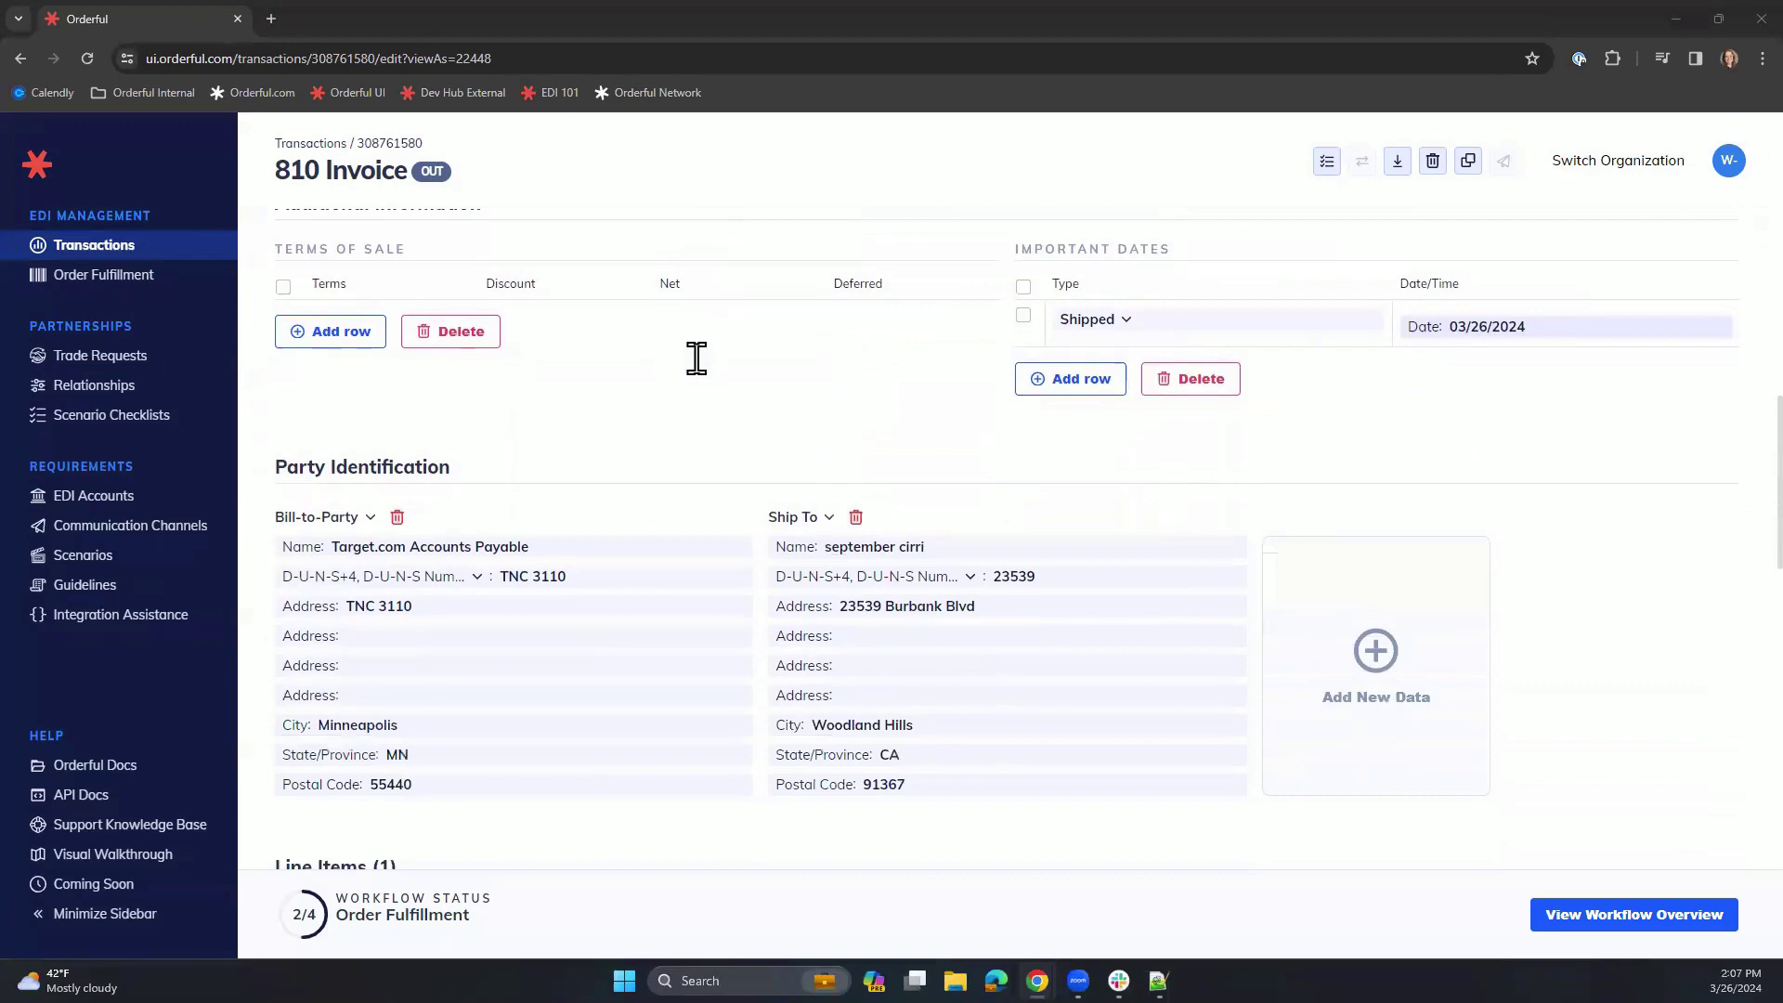
{"action": "scroll", "coordinate": [692, 359], "scroll_direction": "down", "scroll_amount": 3}
{"action": "scroll", "coordinate": [826, 474], "scroll_direction": "down", "scroll_amount": 4}
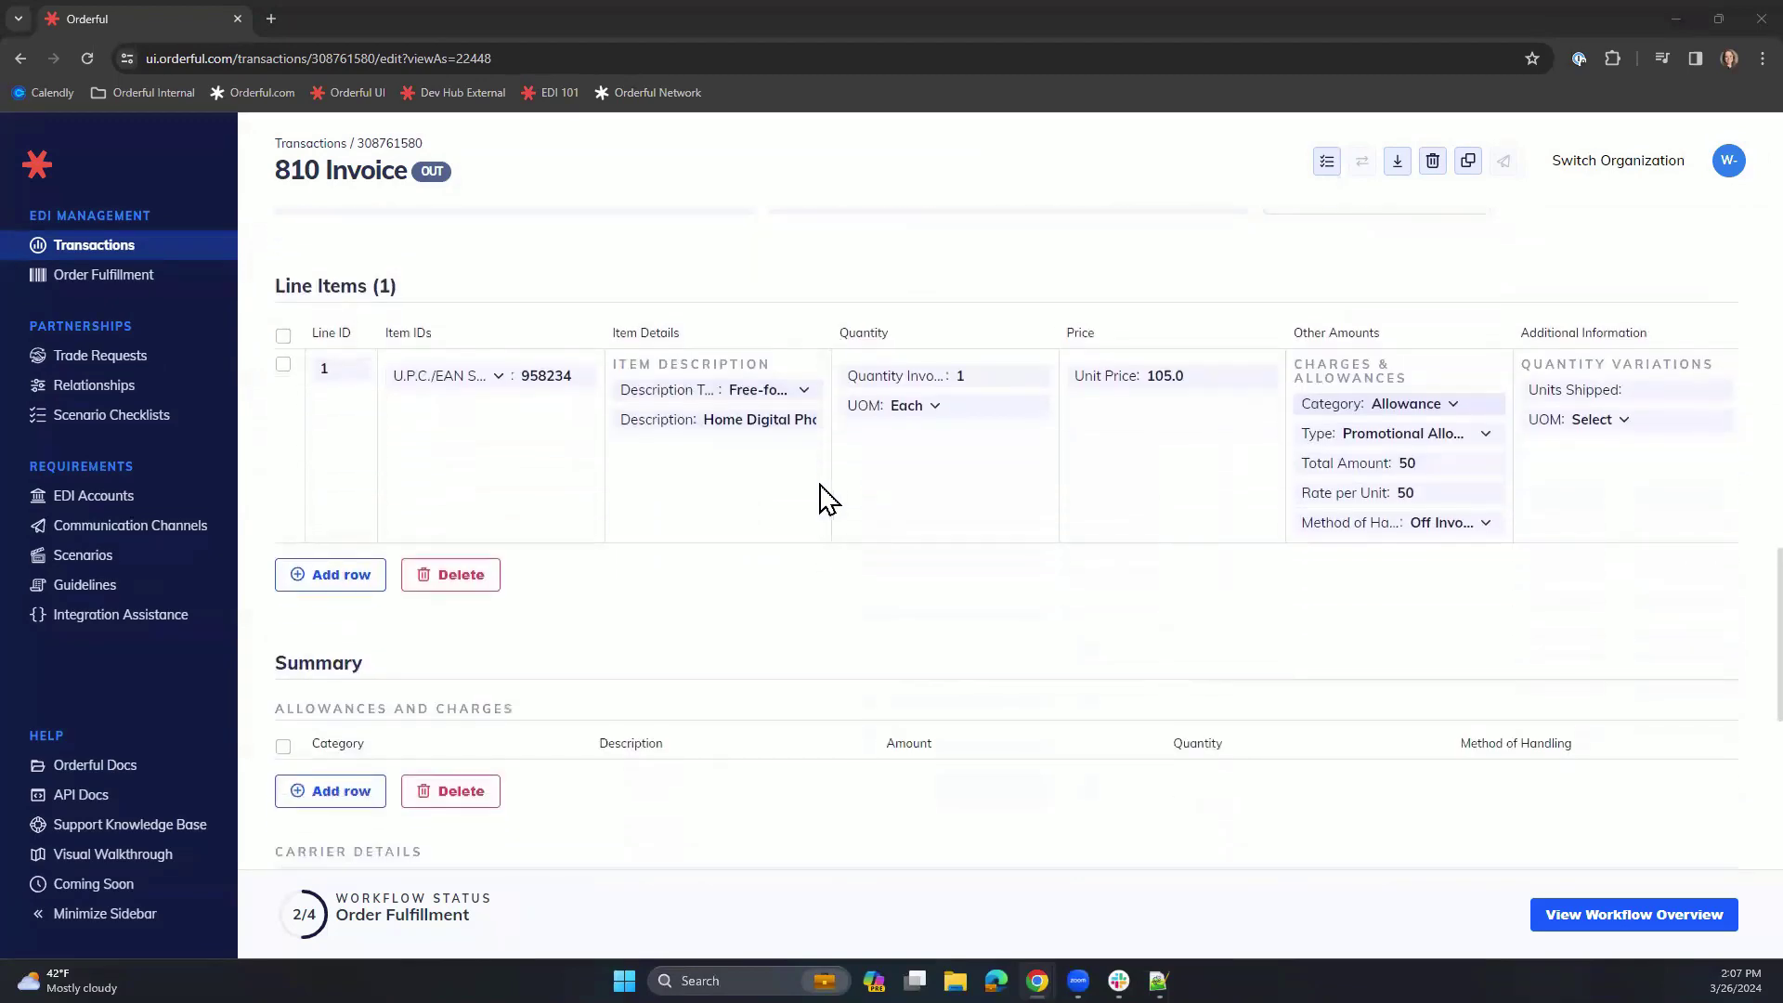
{"action": "scroll", "coordinate": [828, 499], "scroll_direction": "down", "scroll_amount": 6}
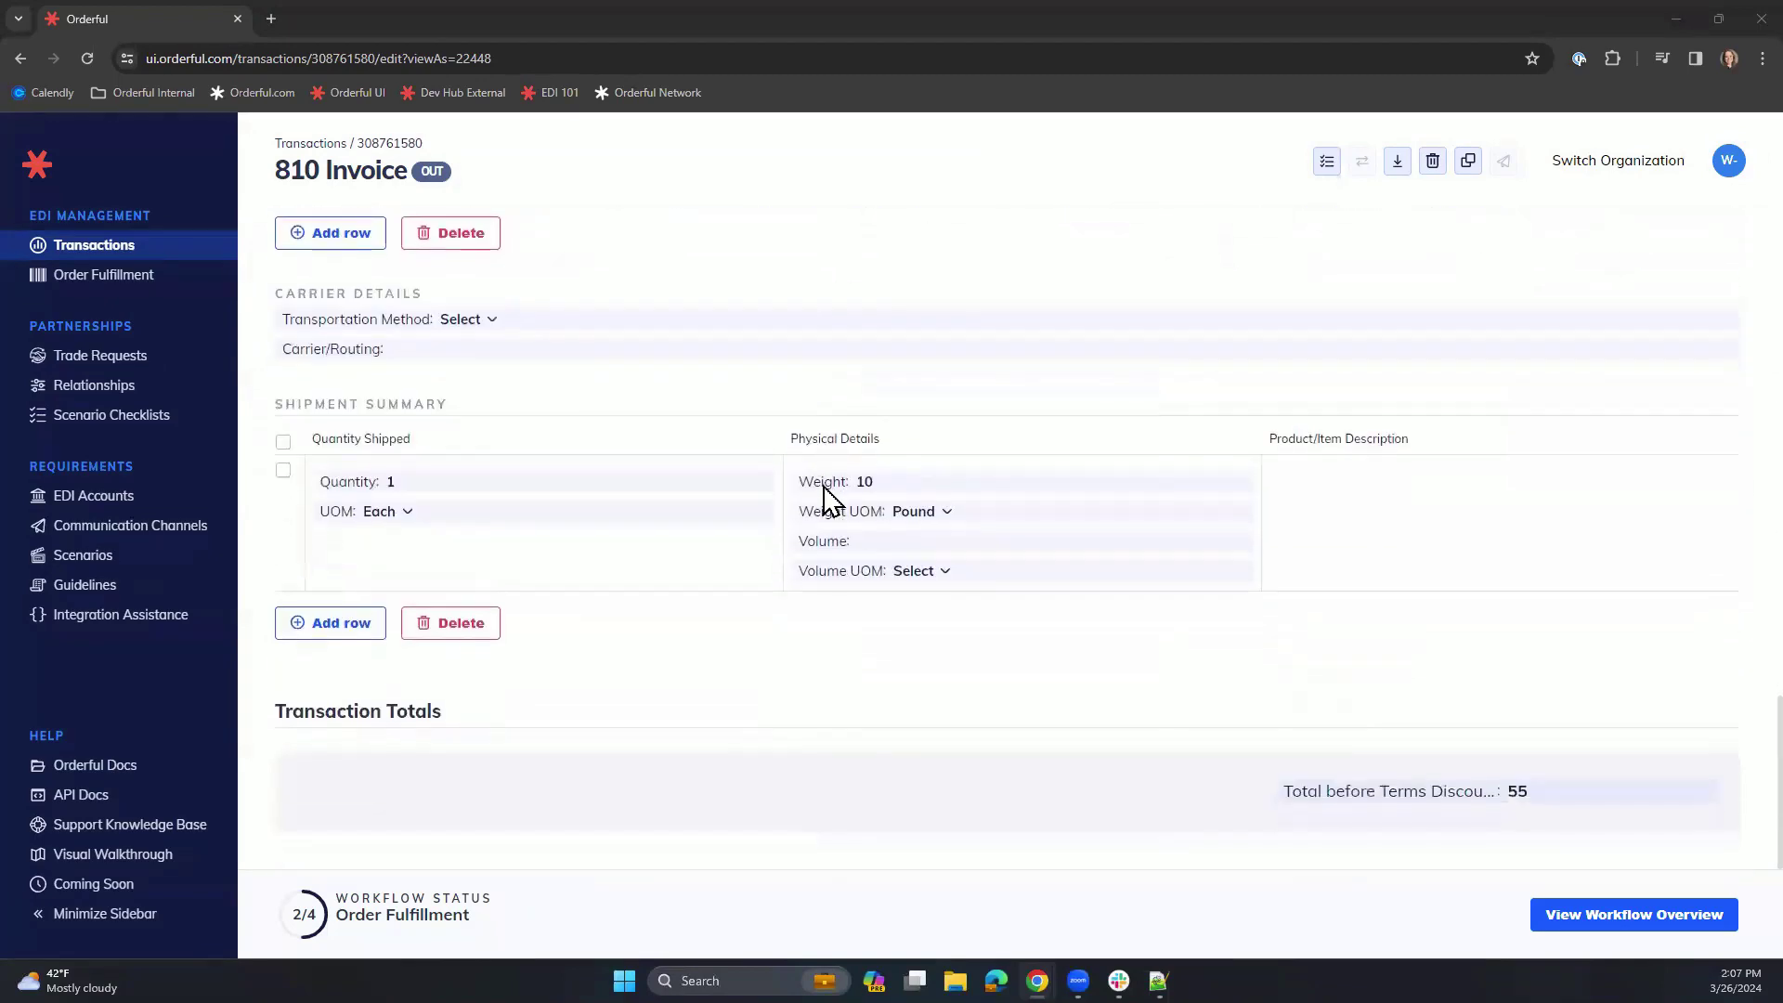
{"action": "scroll", "coordinate": [850, 487], "scroll_direction": "up", "scroll_amount": 1}
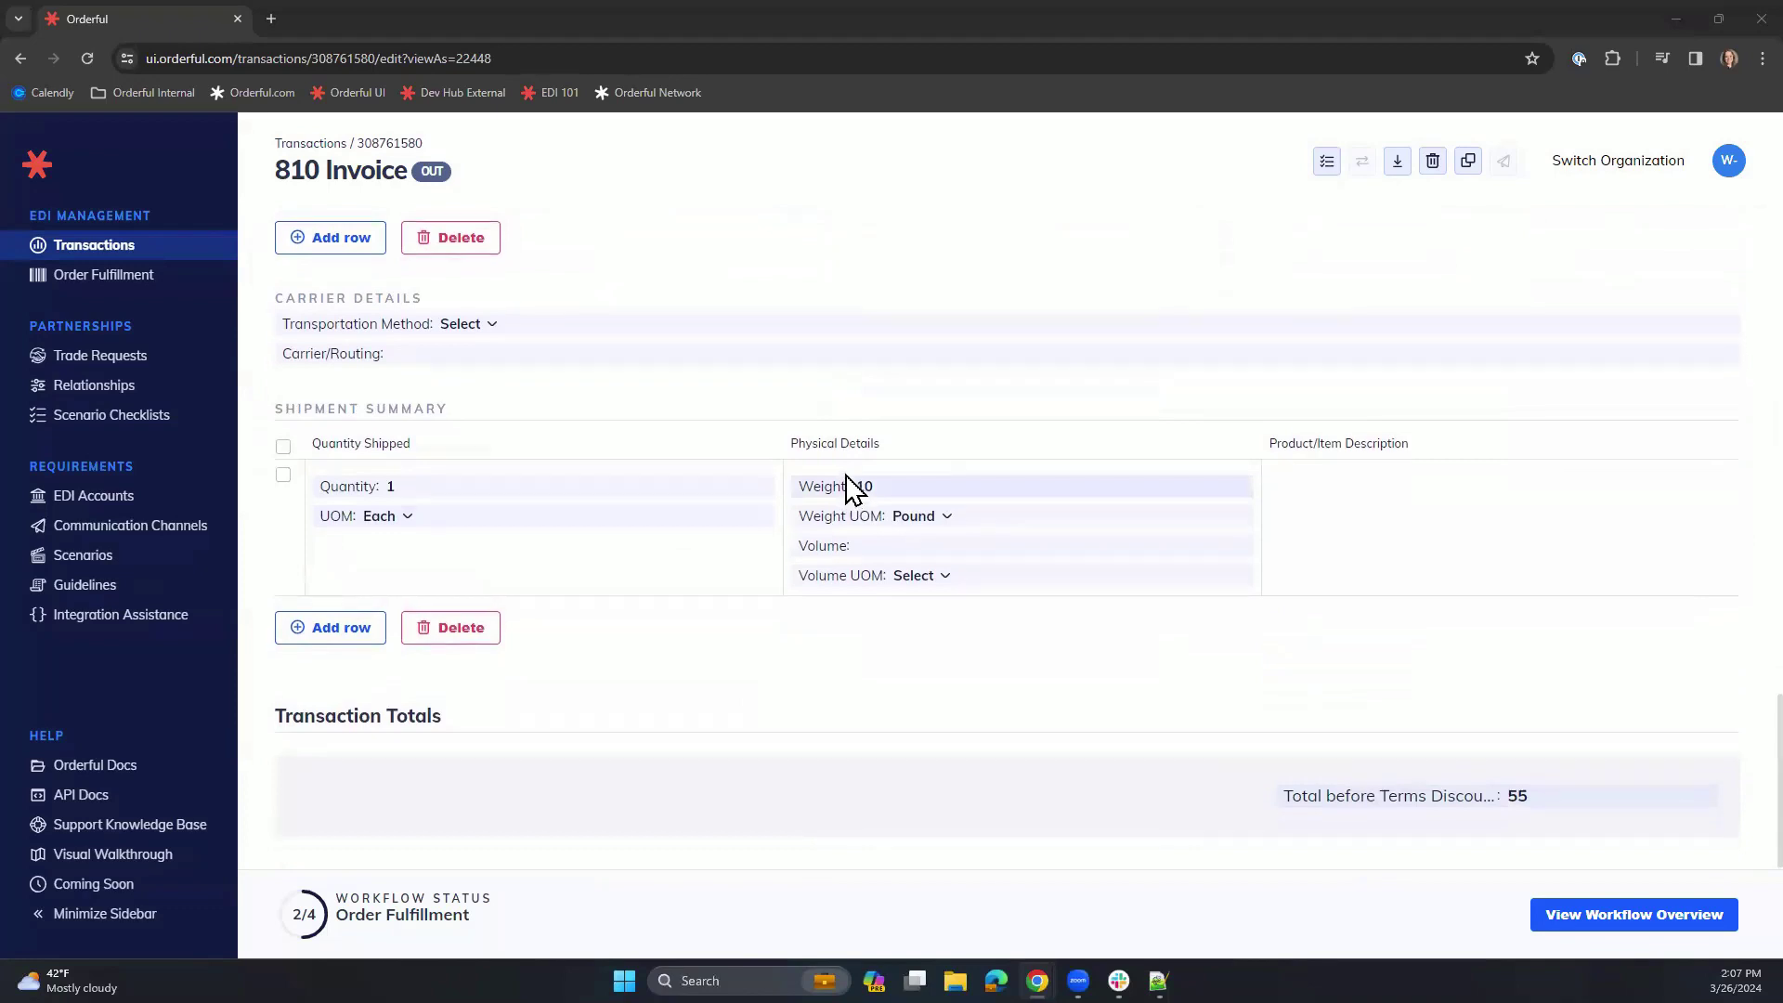
{"action": "scroll", "coordinate": [851, 488], "scroll_direction": "up", "scroll_amount": 6}
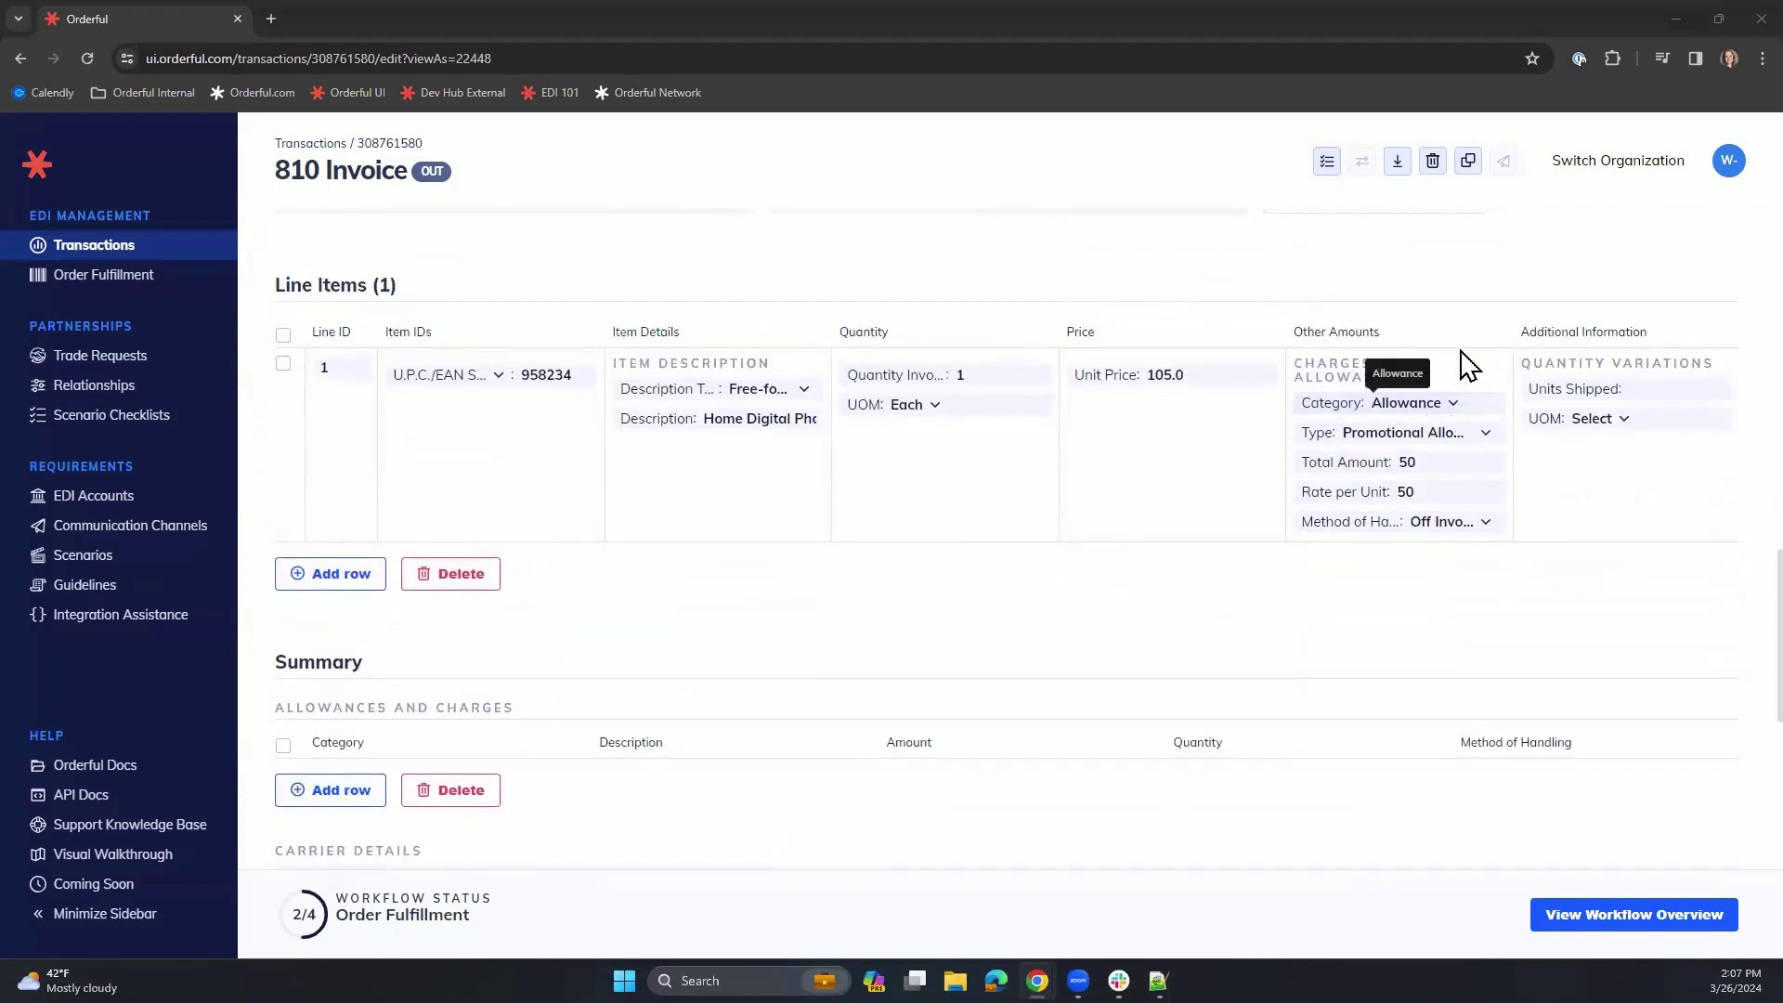
{"action": "left_click", "coordinate": [1451, 408]}
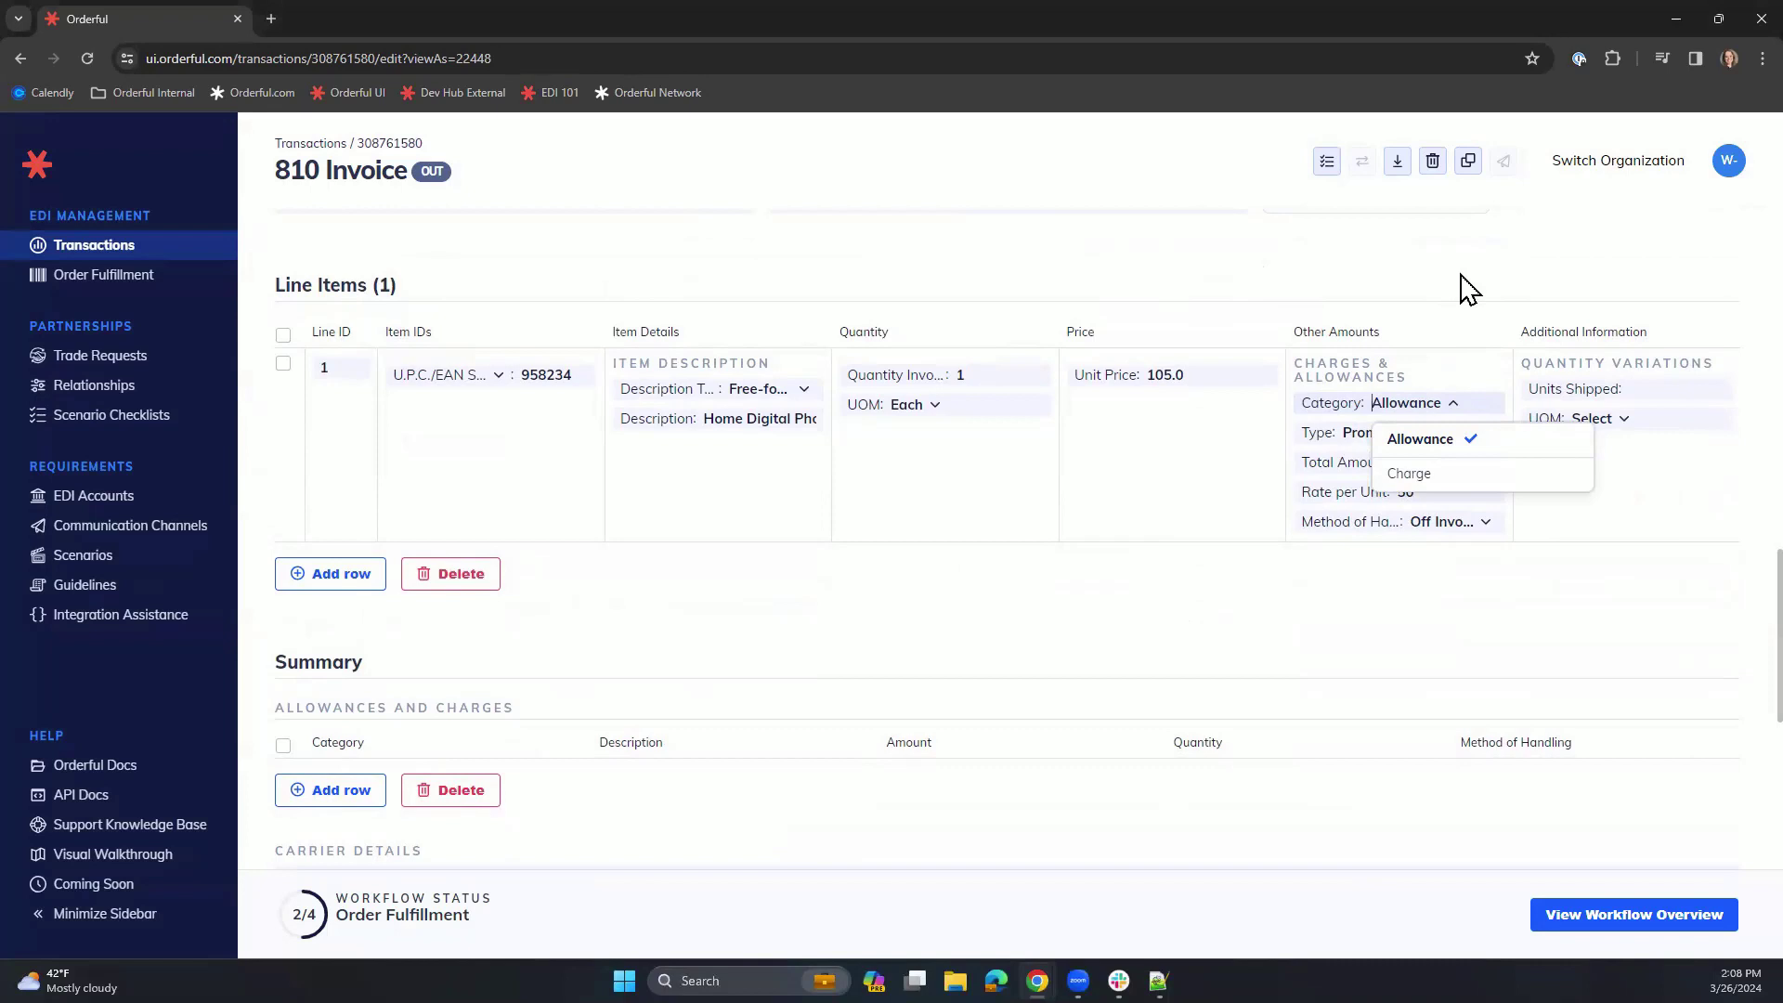
{"action": "left_click", "coordinate": [1461, 290]}
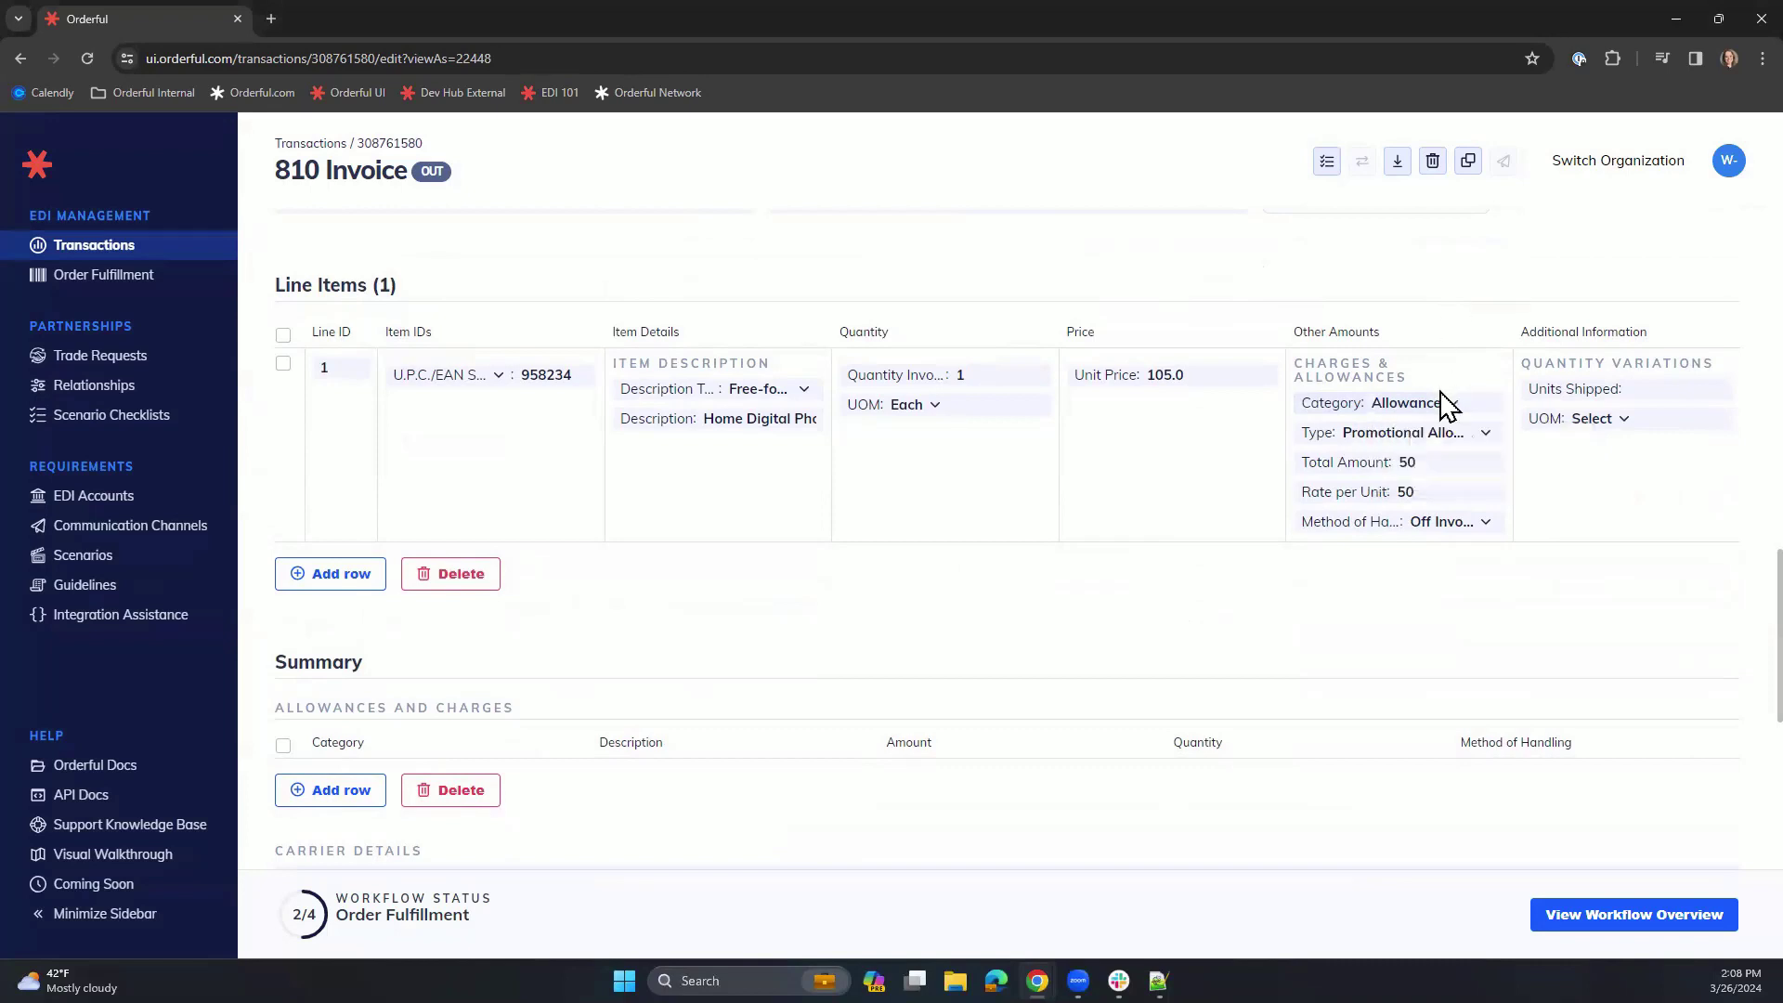
{"action": "left_click", "coordinate": [1421, 434]}
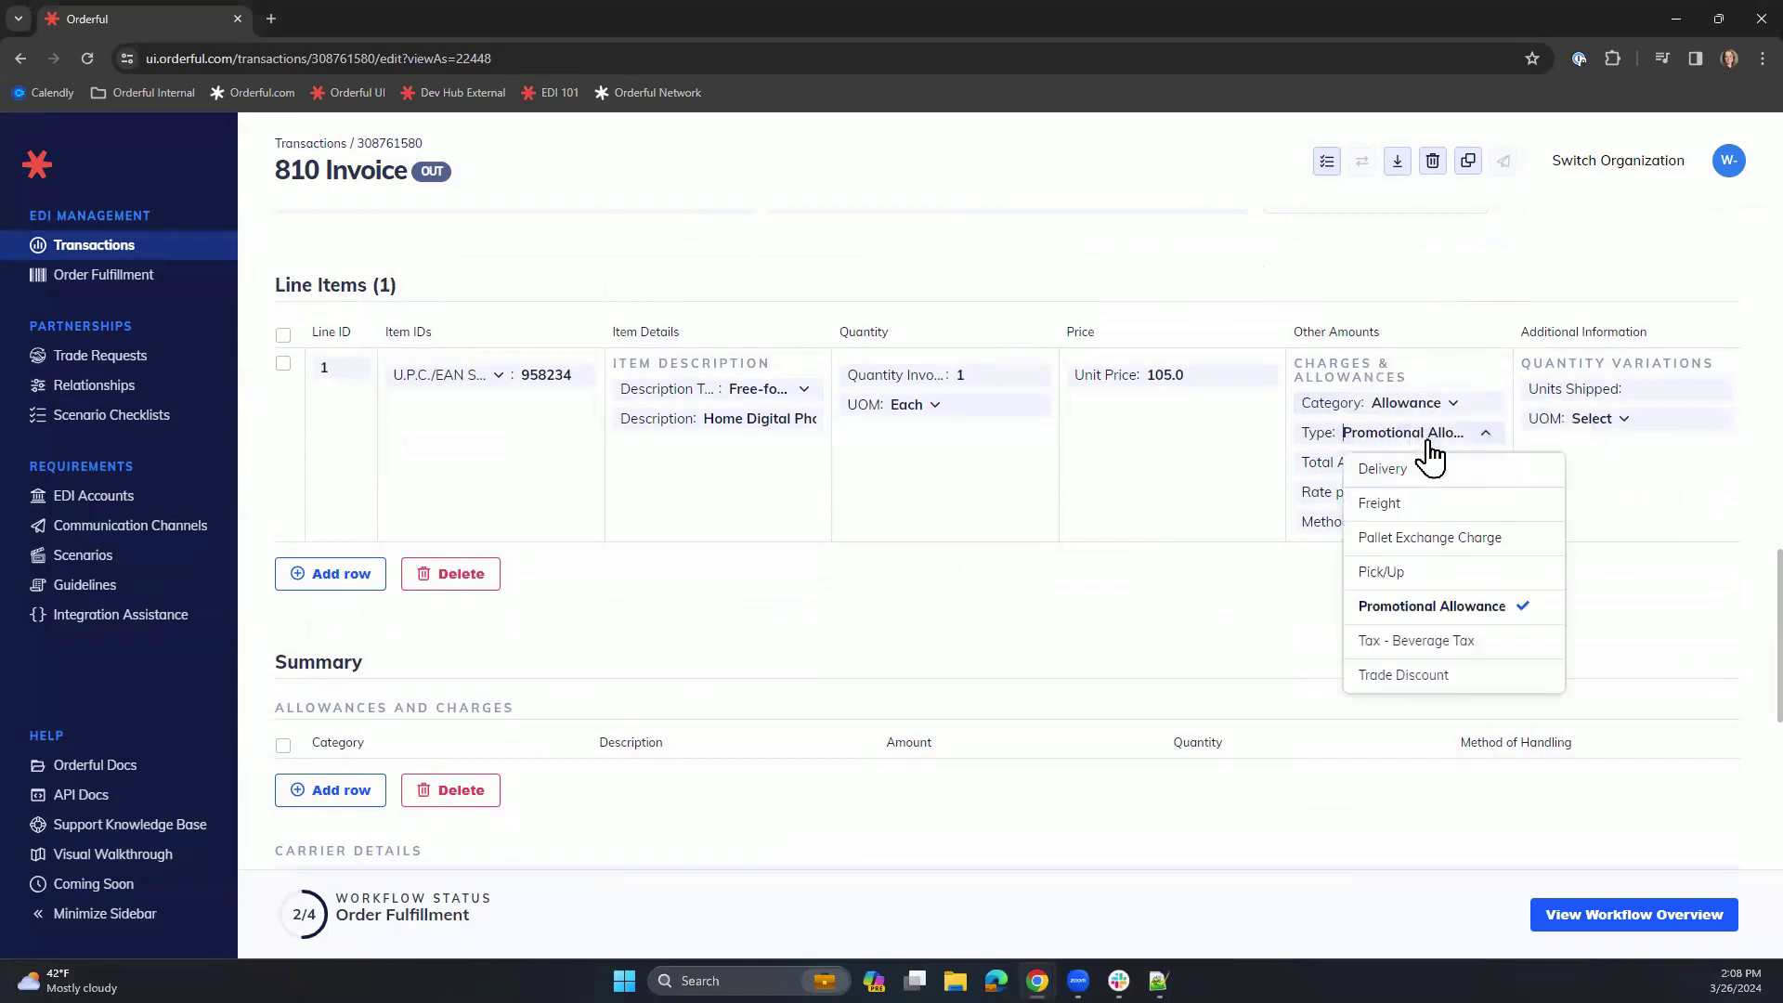
{"action": "left_click", "coordinate": [1465, 246]}
{"action": "scroll", "coordinate": [1449, 279], "scroll_direction": "up", "scroll_amount": 4}
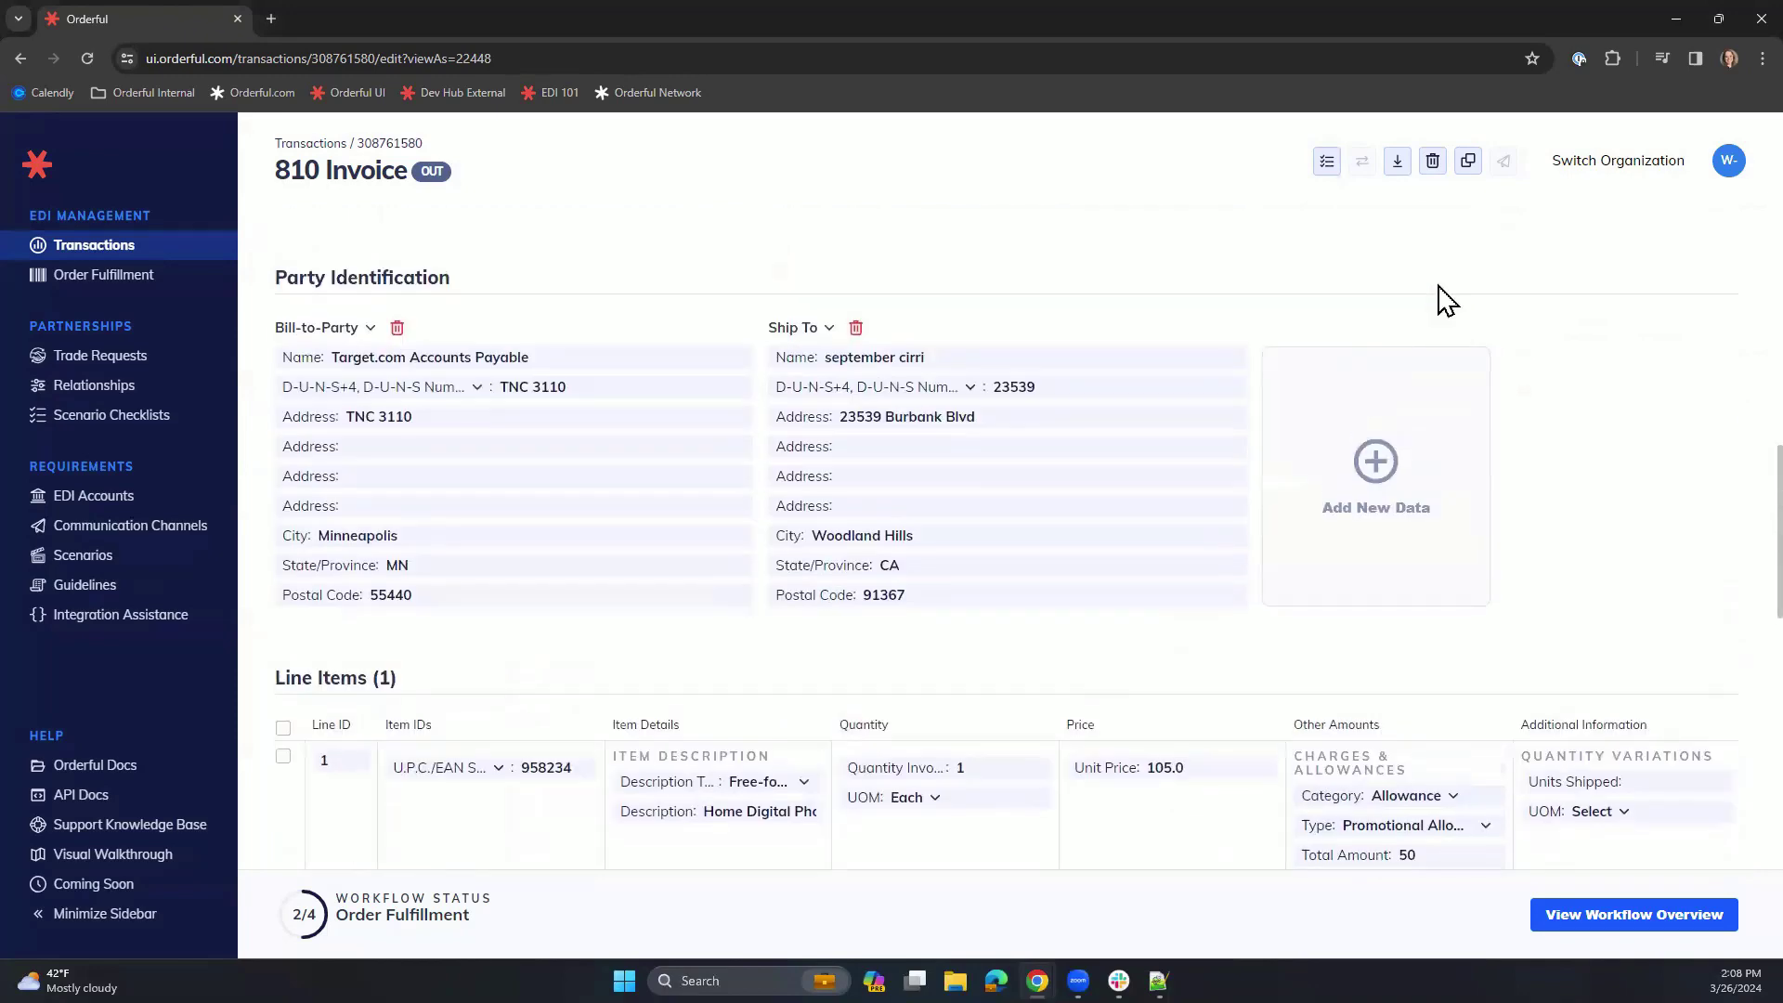
{"action": "scroll", "coordinate": [1434, 292], "scroll_direction": "up", "scroll_amount": 8}
Save 810 Invoice 308761580 so it turns Valid, then preview its printout and cancel printing
{"action": "left_click", "coordinate": [1652, 513]}
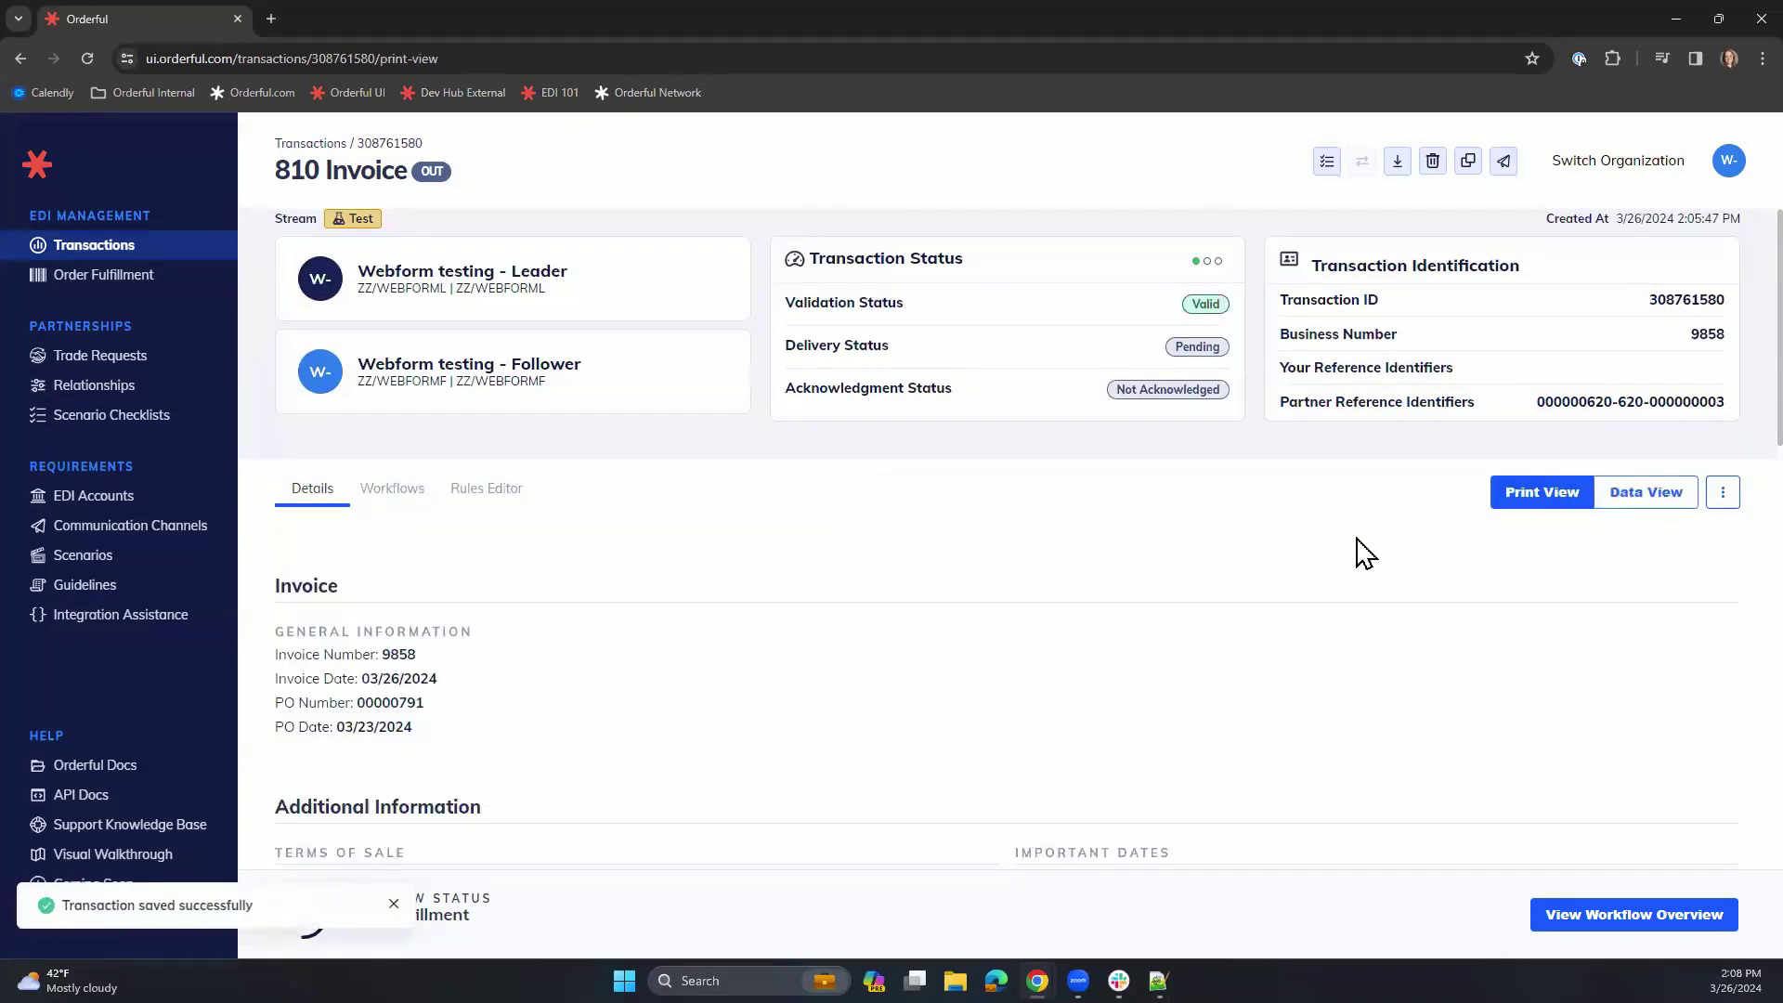
{"action": "scroll", "coordinate": [1300, 539], "scroll_direction": "down", "scroll_amount": 1}
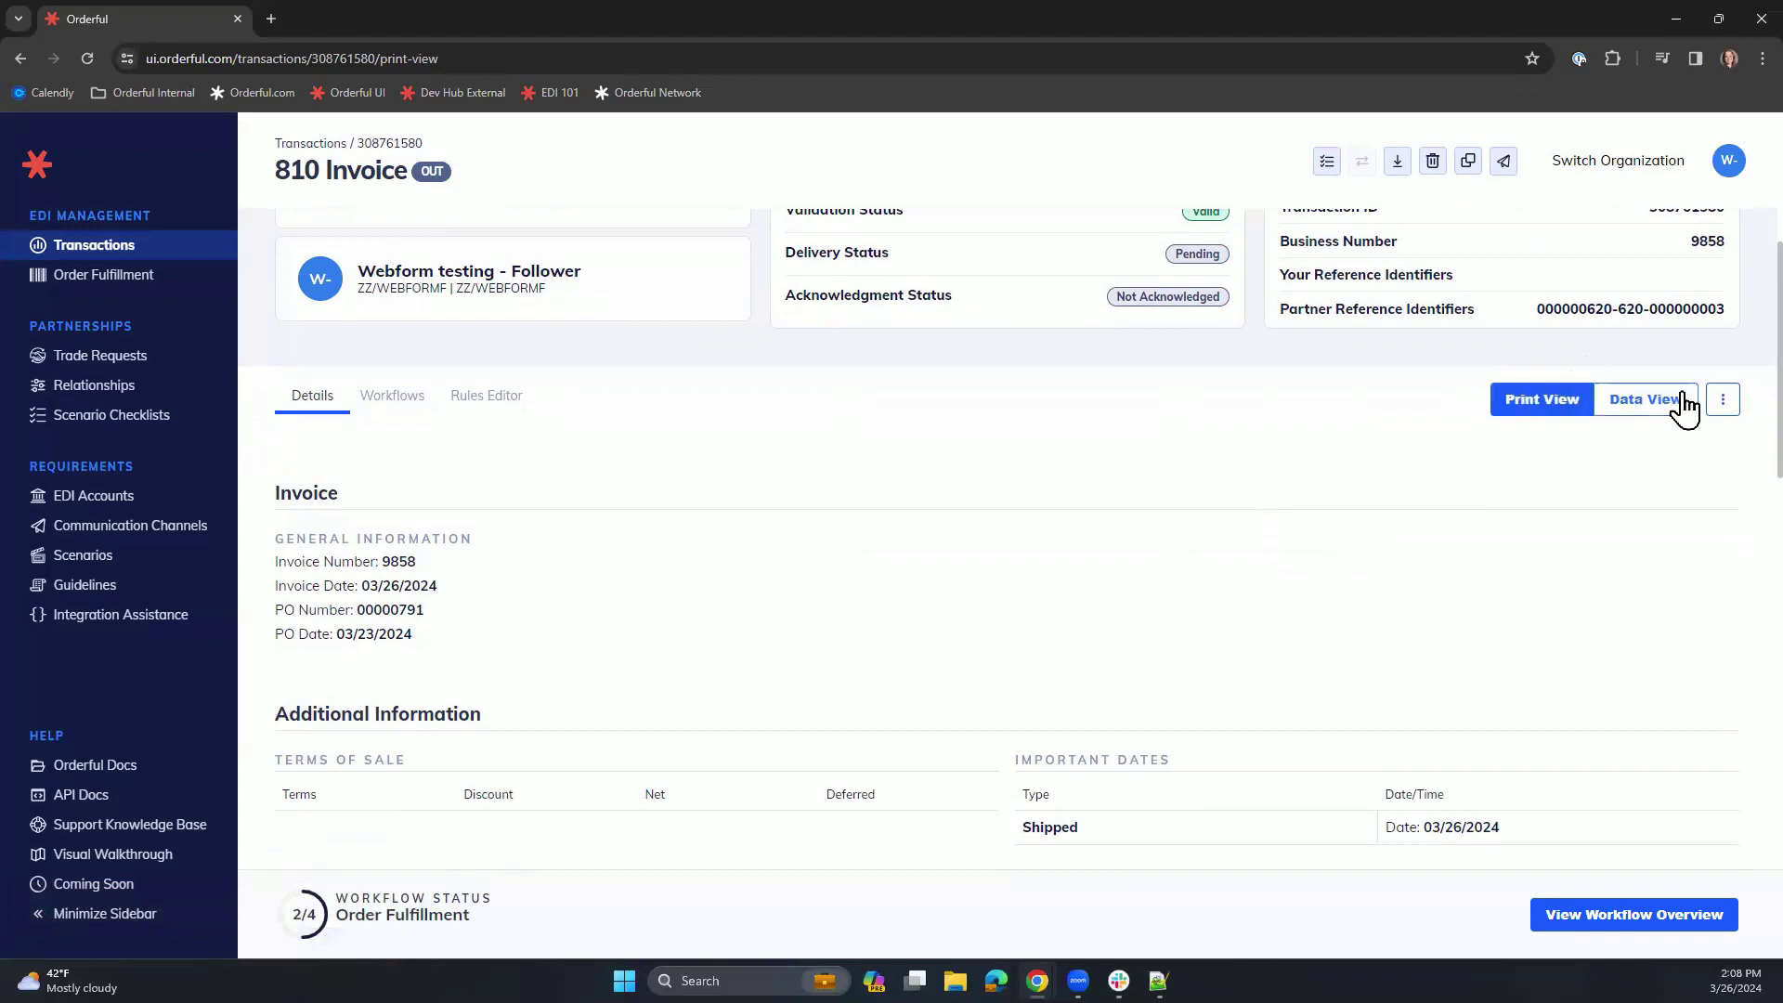
{"action": "left_click", "coordinate": [1723, 401]}
{"action": "left_click", "coordinate": [1557, 507]}
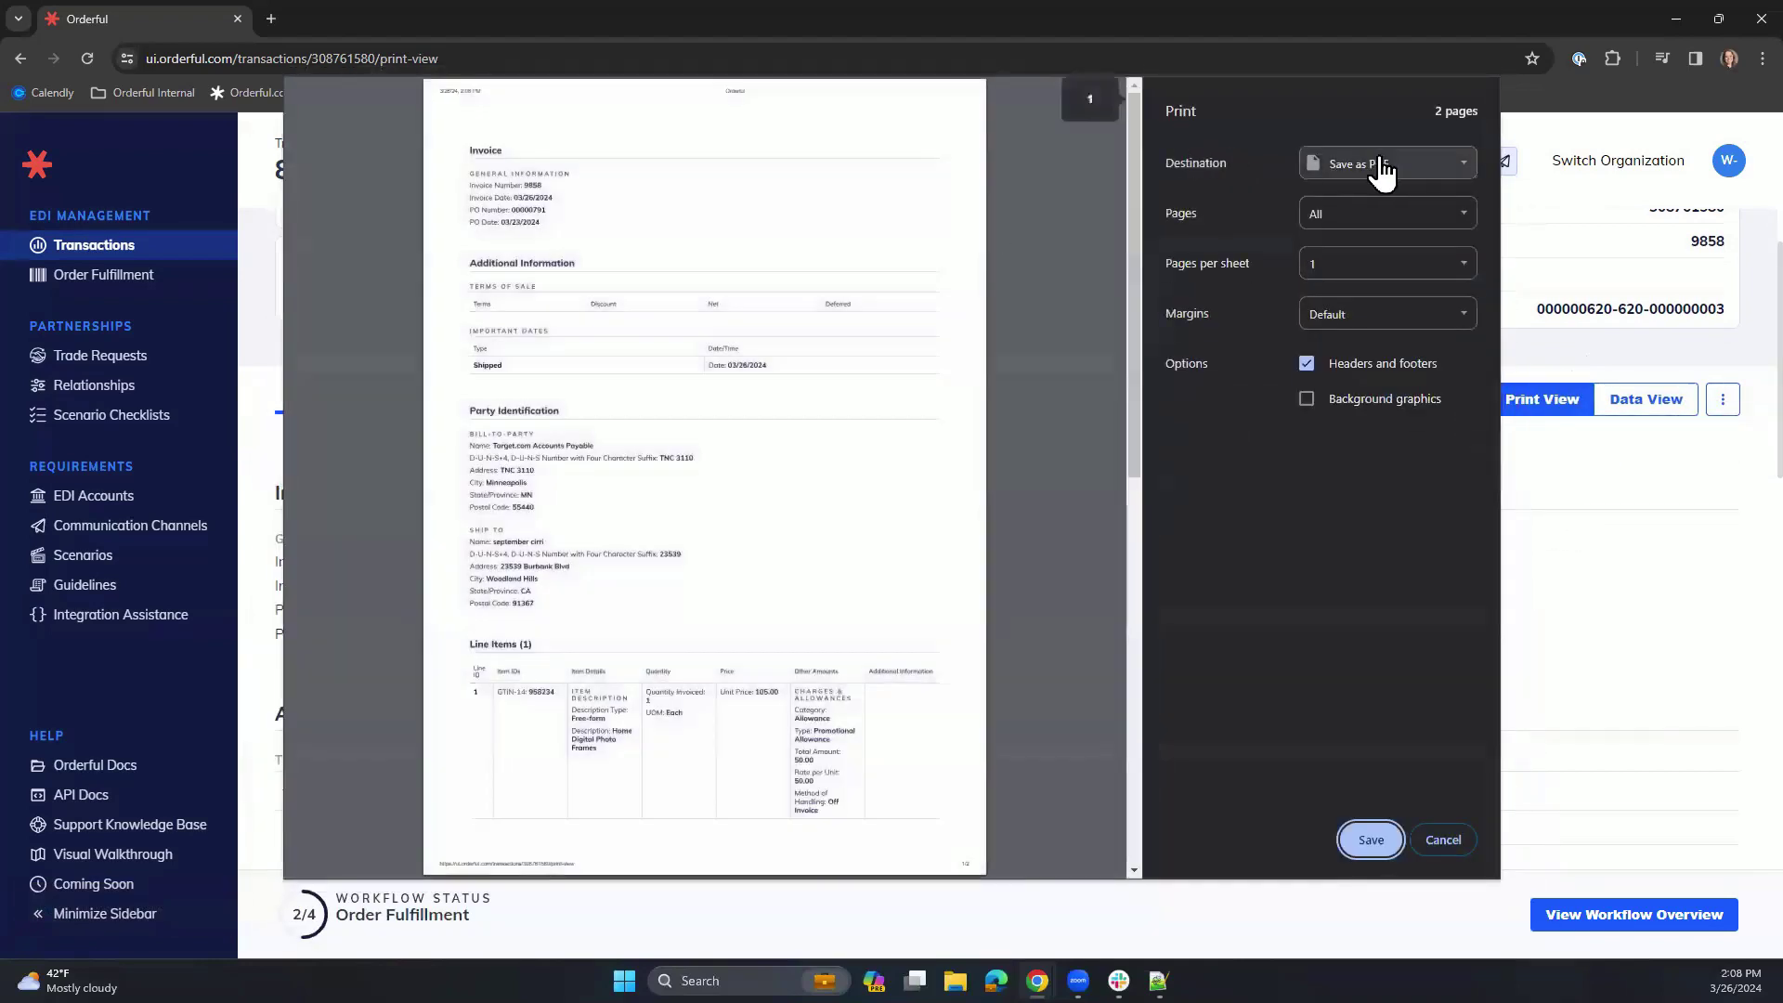
{"action": "left_click", "coordinate": [1443, 839]}
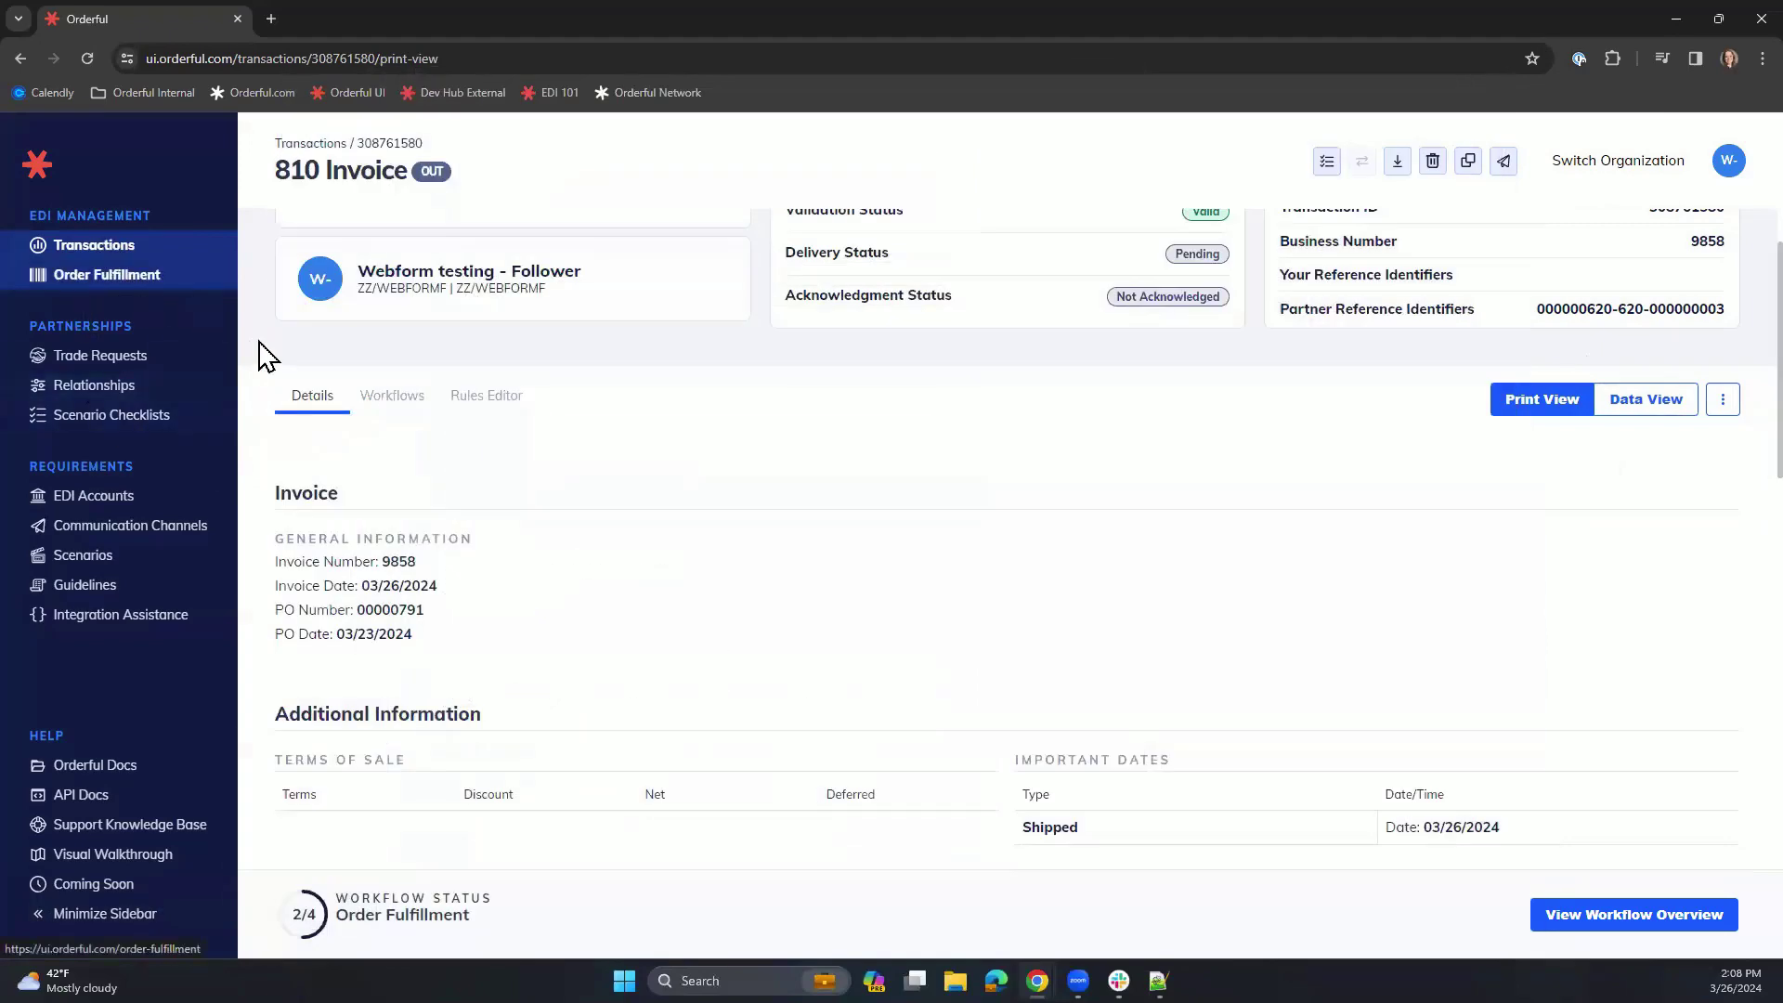
{"action": "left_click", "coordinate": [165, 277]}
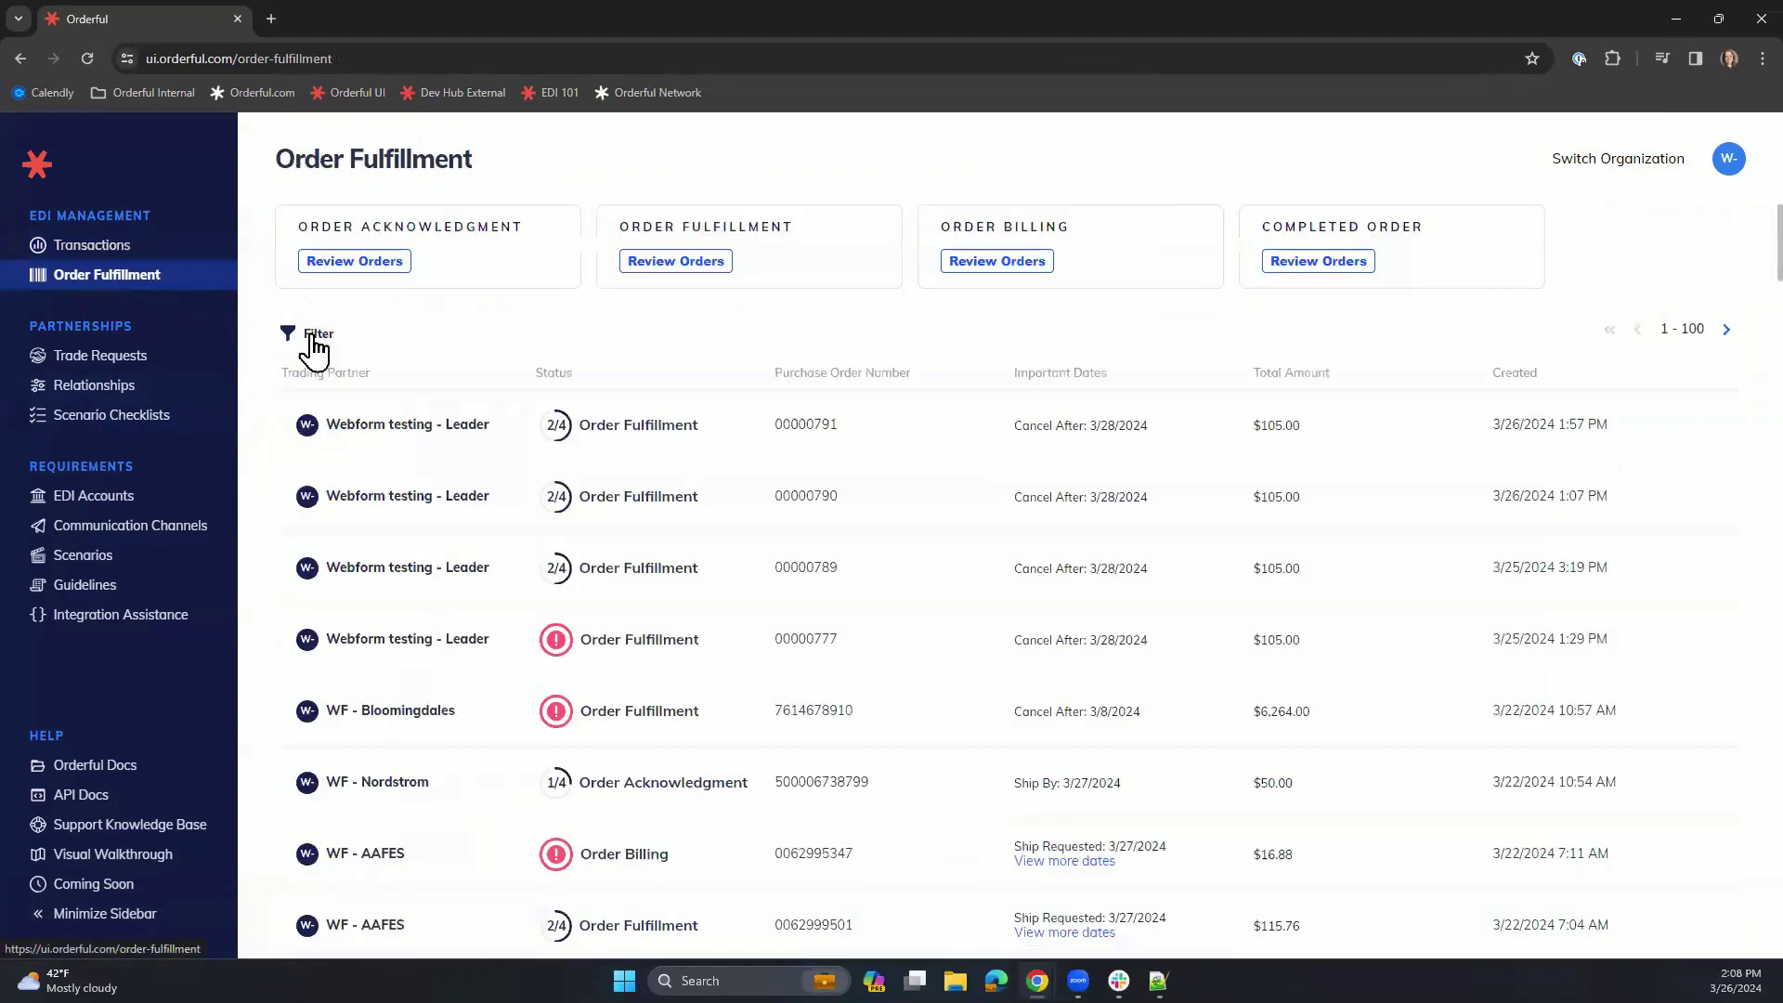
{"action": "left_click", "coordinate": [316, 338]}
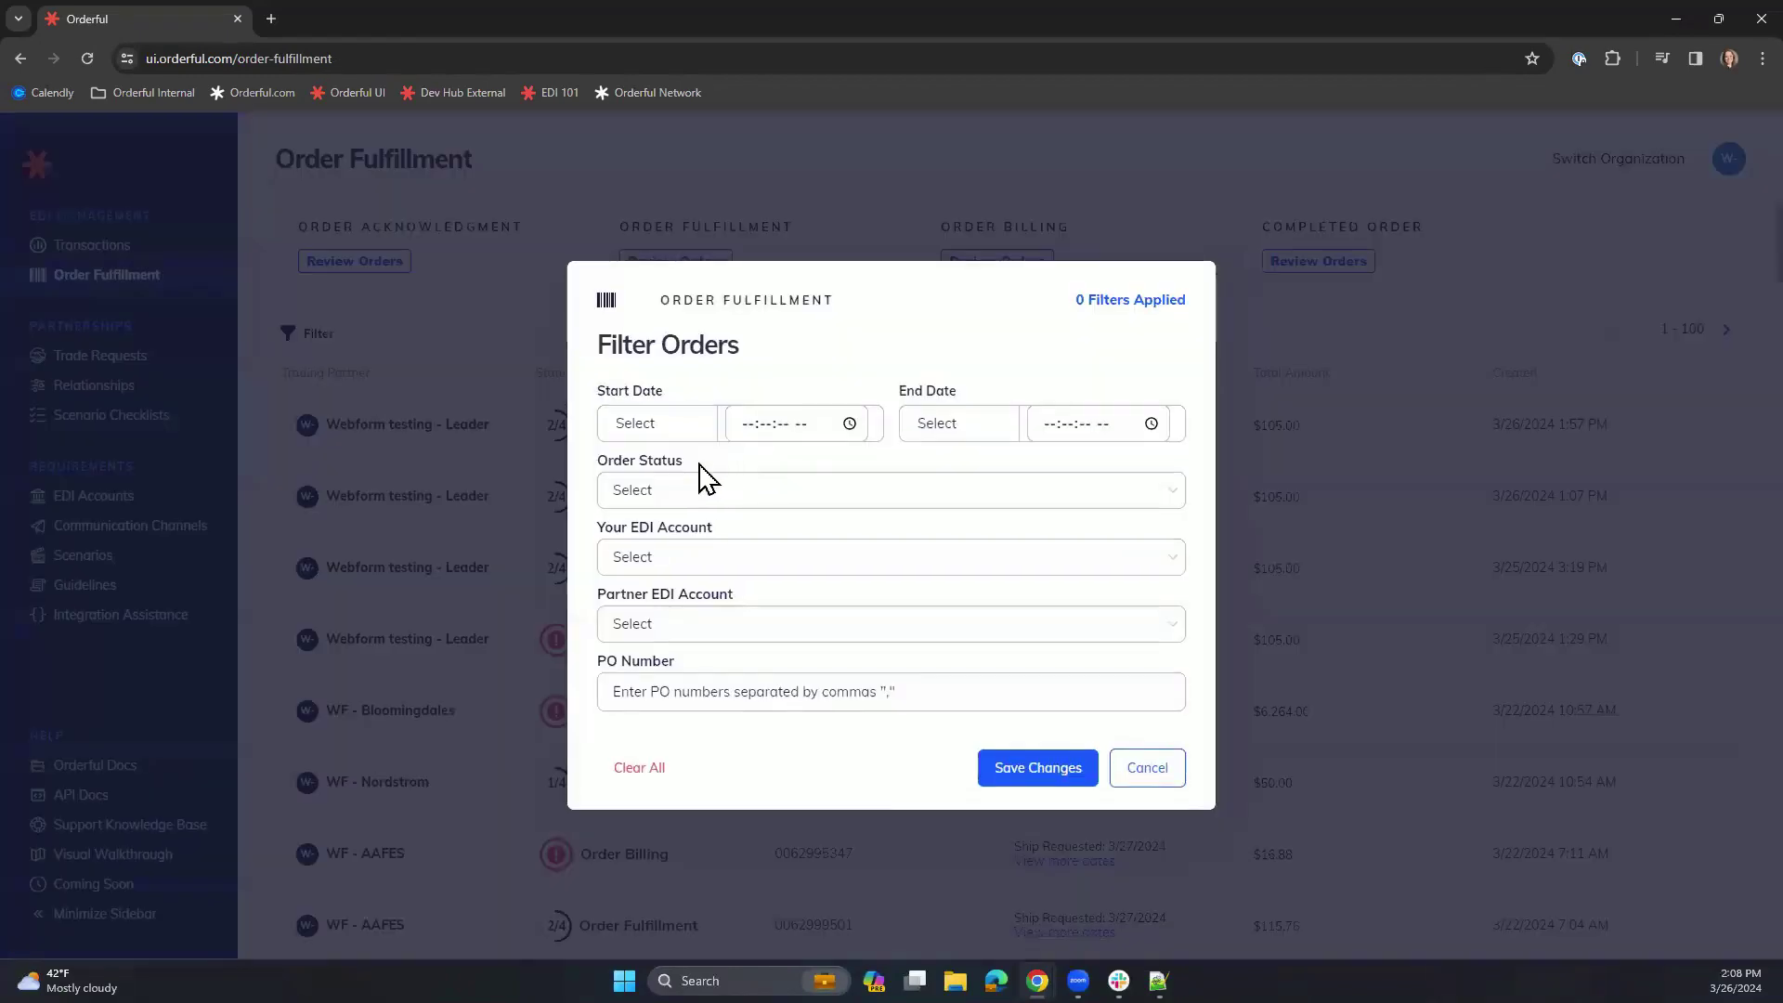
{"action": "left_click", "coordinate": [700, 501]}
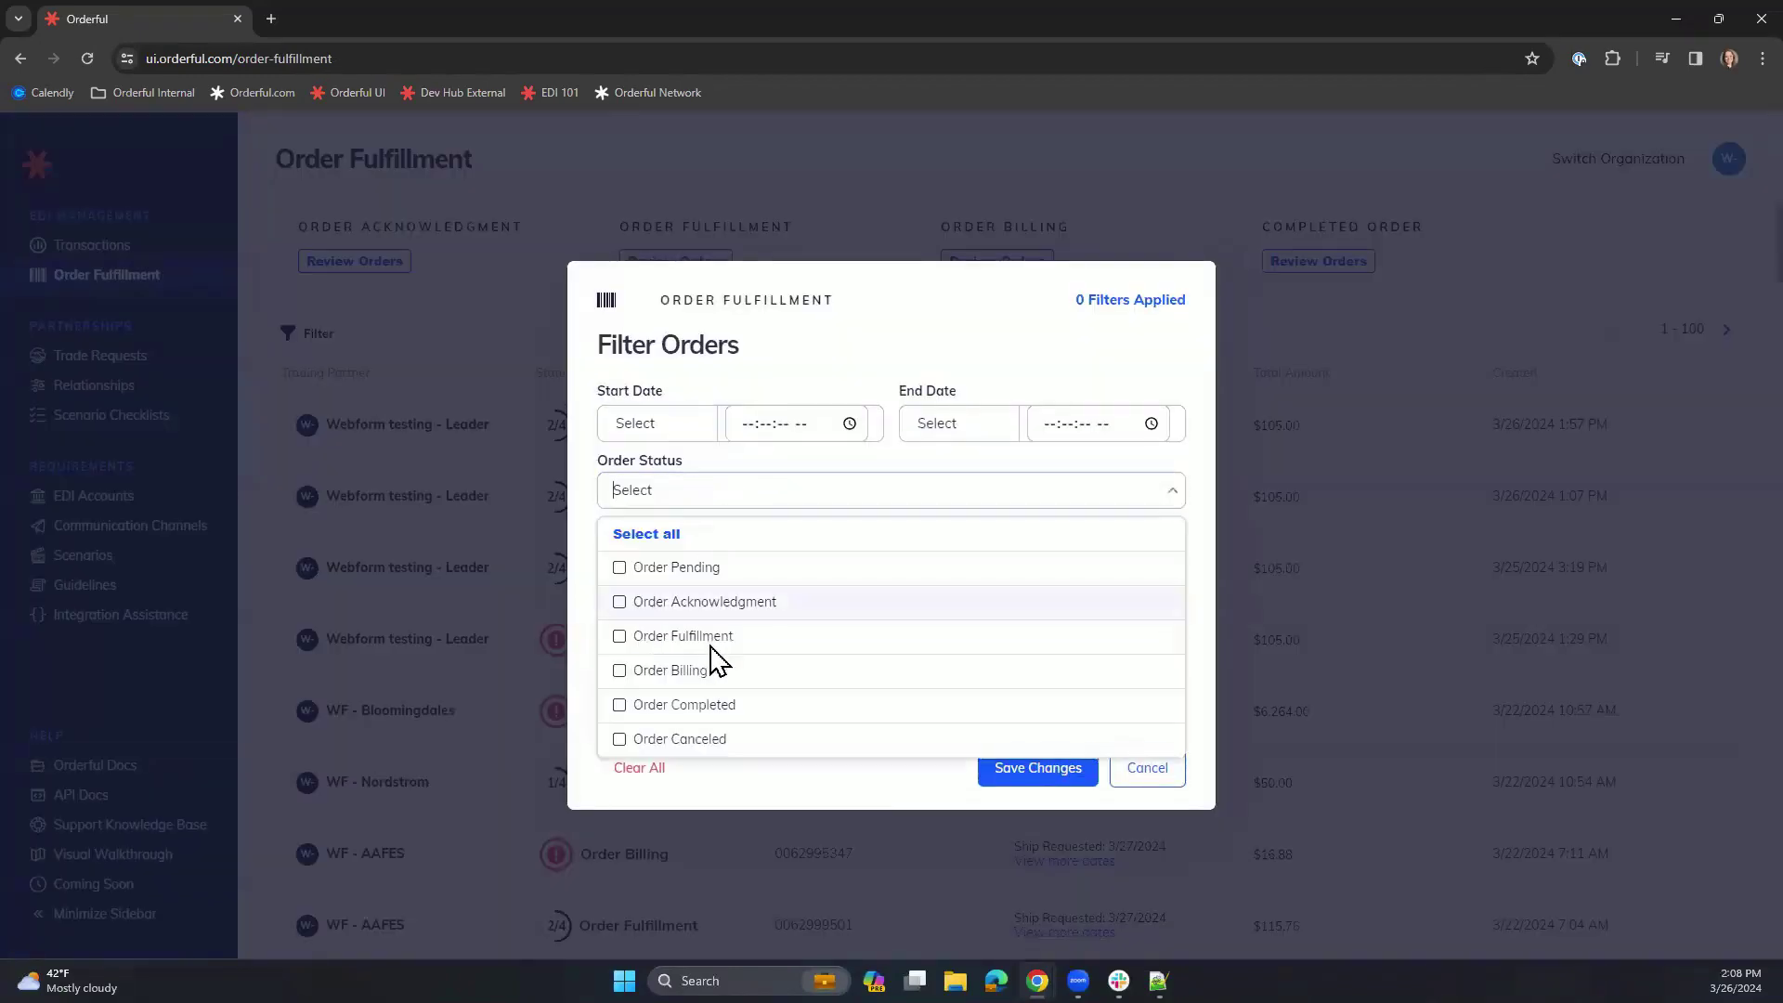
{"action": "left_click", "coordinate": [743, 483]}
{"action": "left_click", "coordinate": [742, 624]}
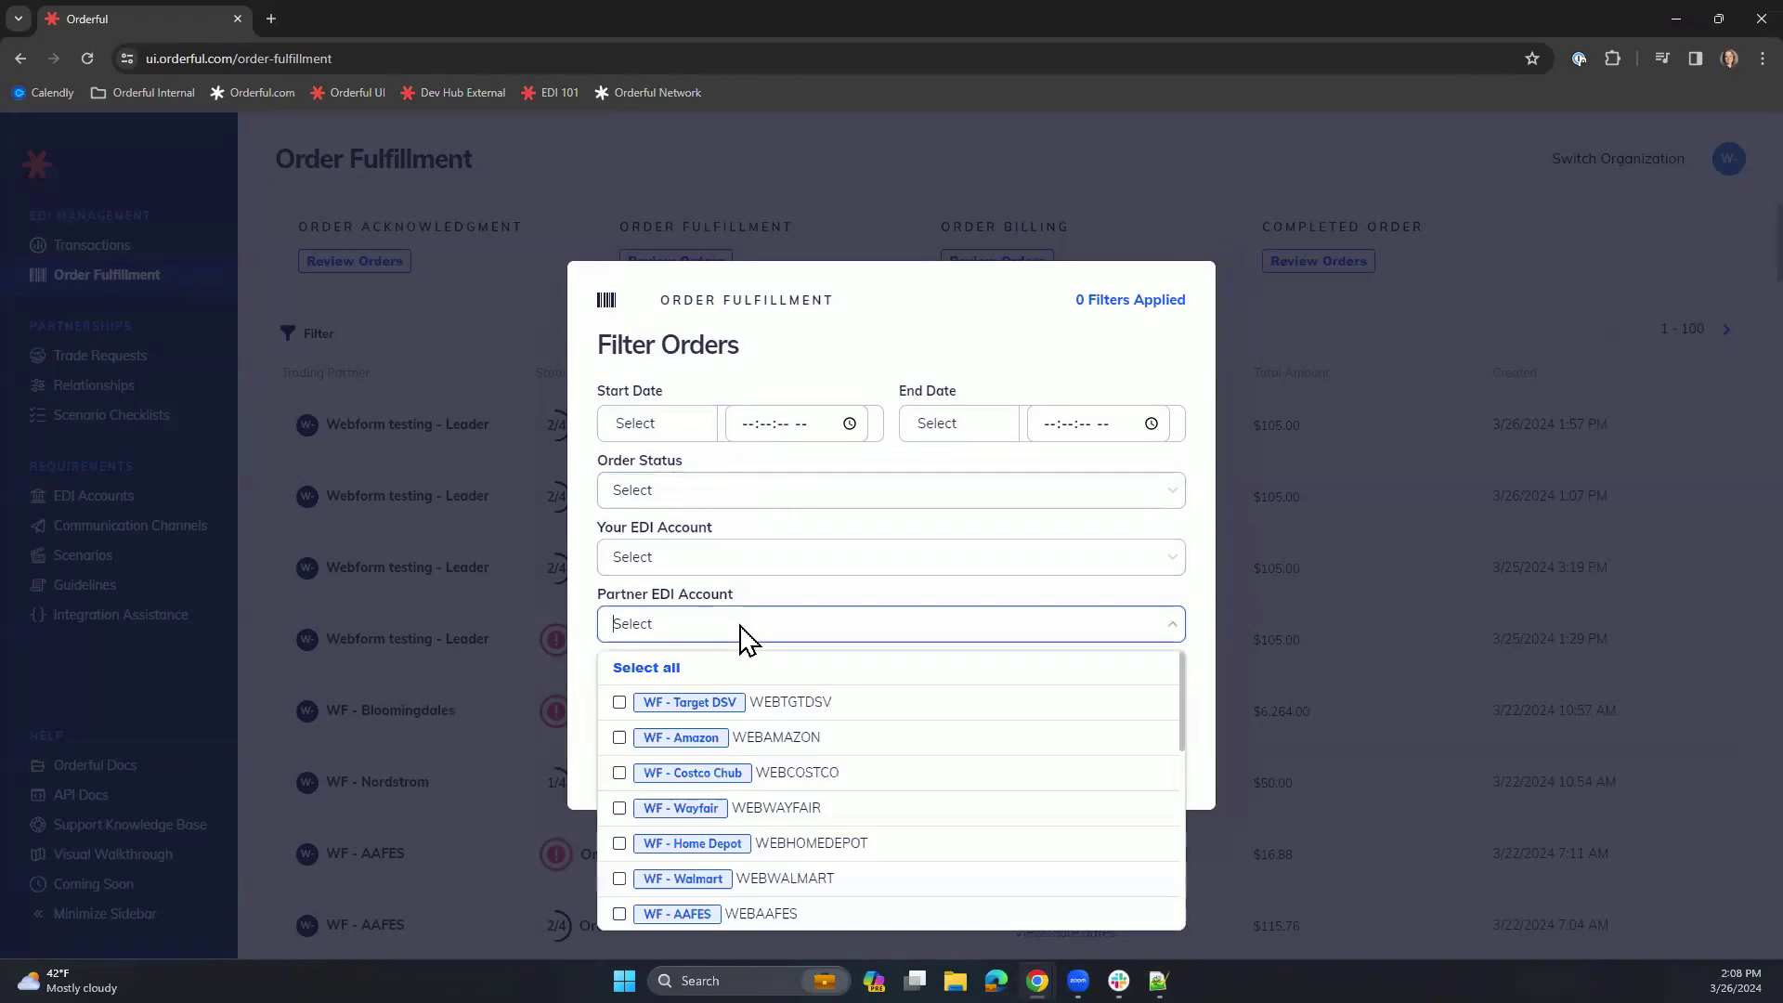
{"action": "left_click", "coordinate": [751, 620]}
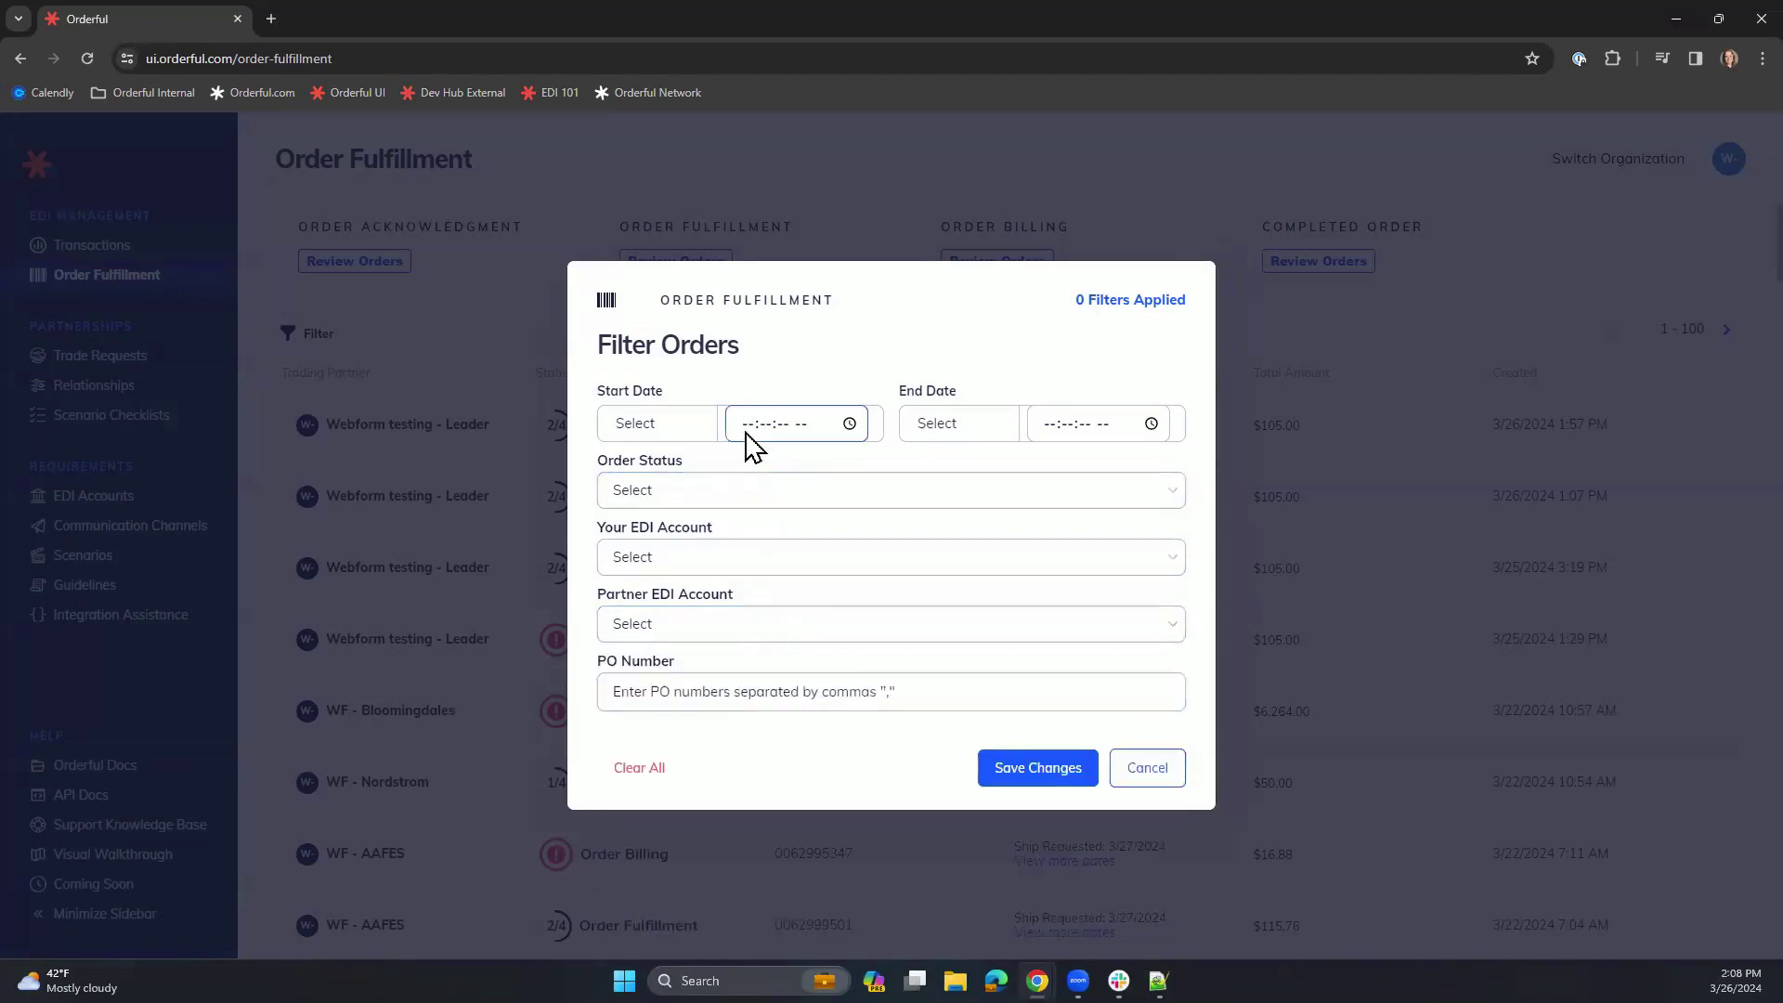
{"action": "left_click", "coordinate": [1147, 772]}
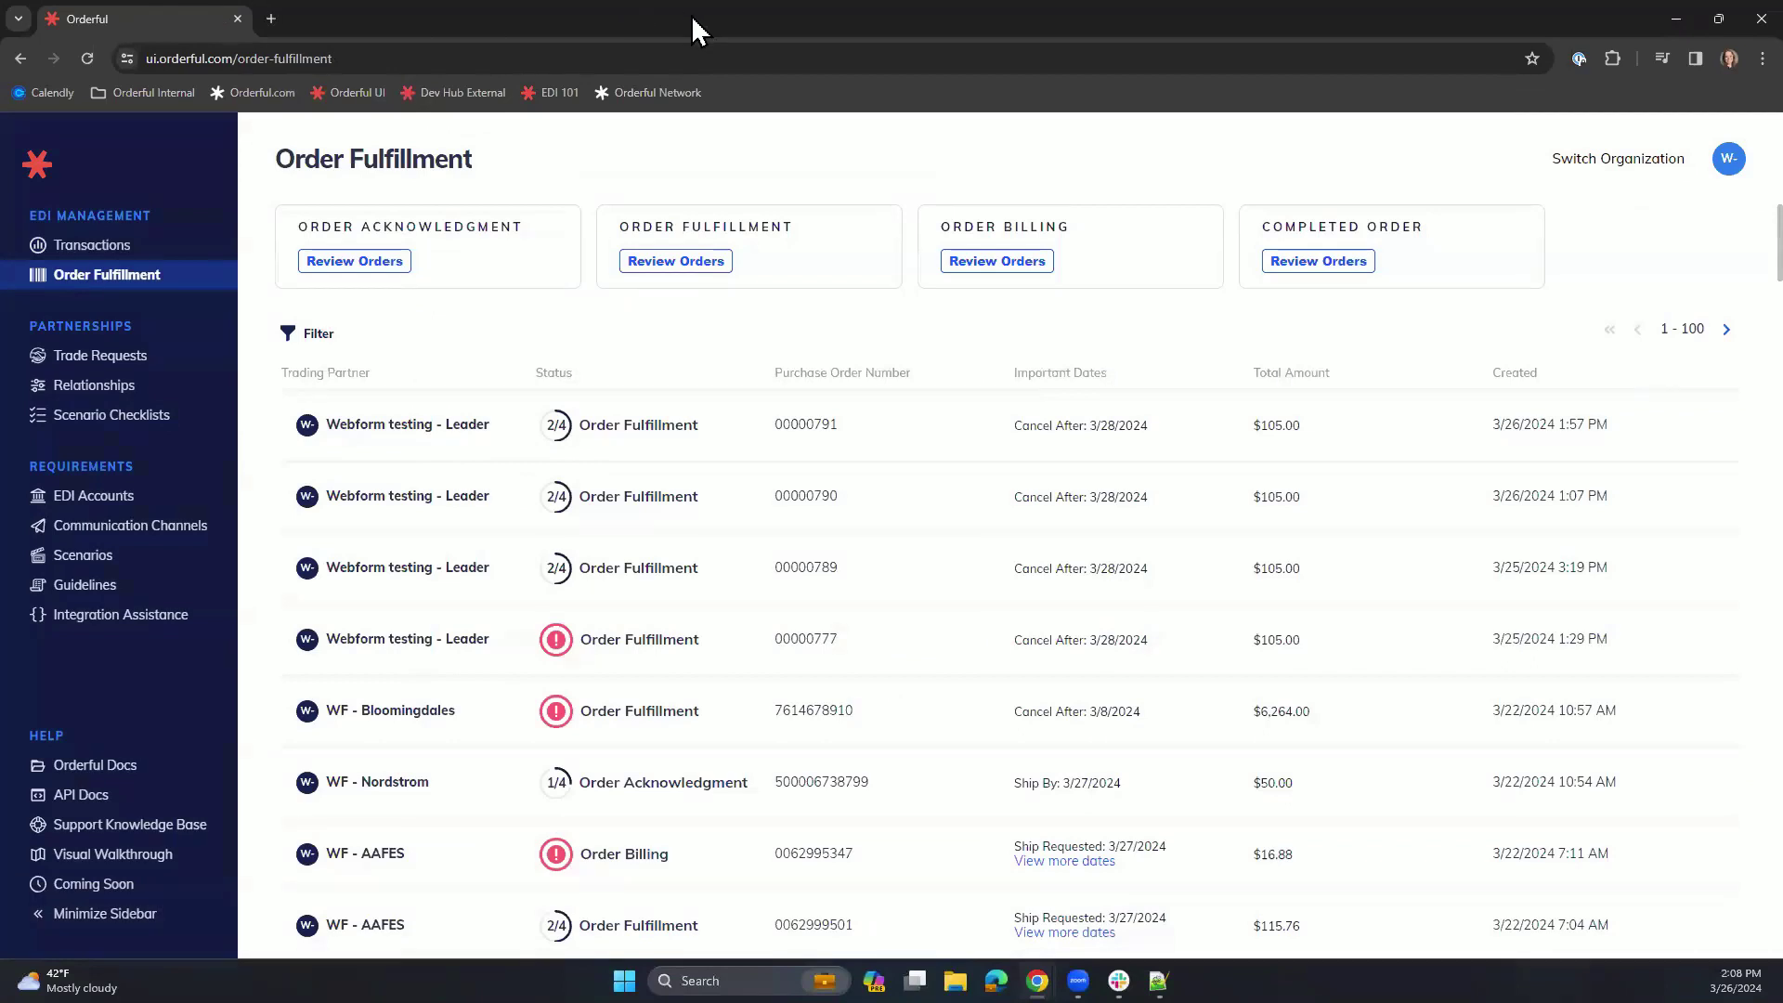